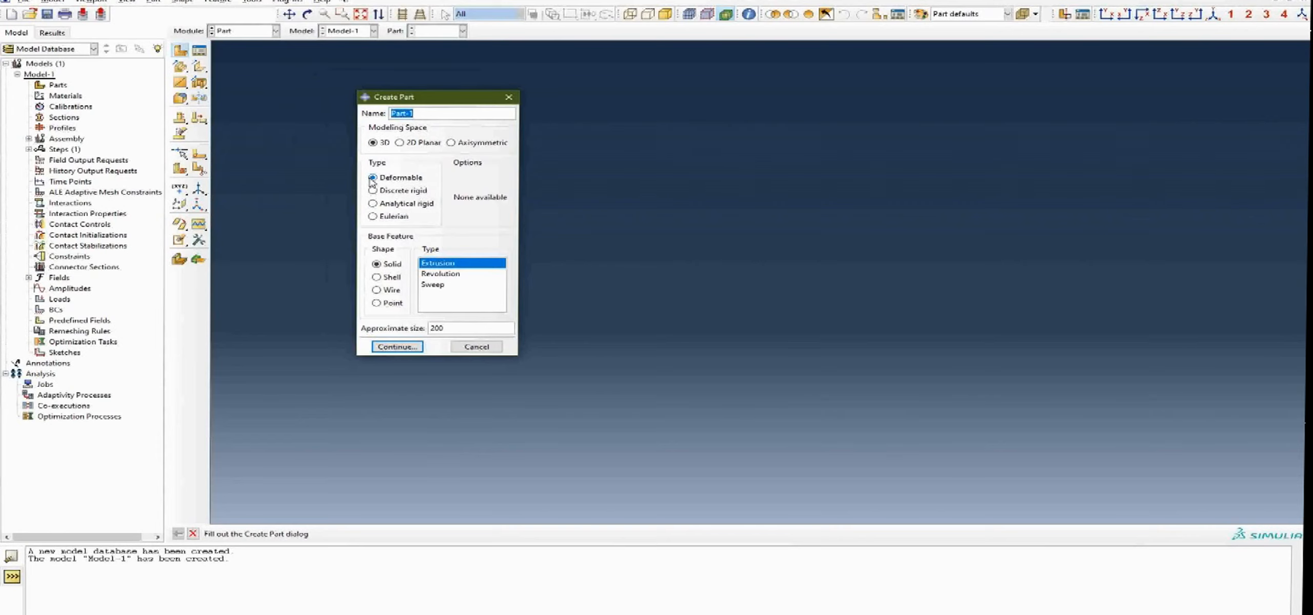
Start a 3D deformable solid extrusion part and sketch a rectangle about 45 by 15 around the sketch centre.
{"action": "left_click", "coordinate": [404, 352]}
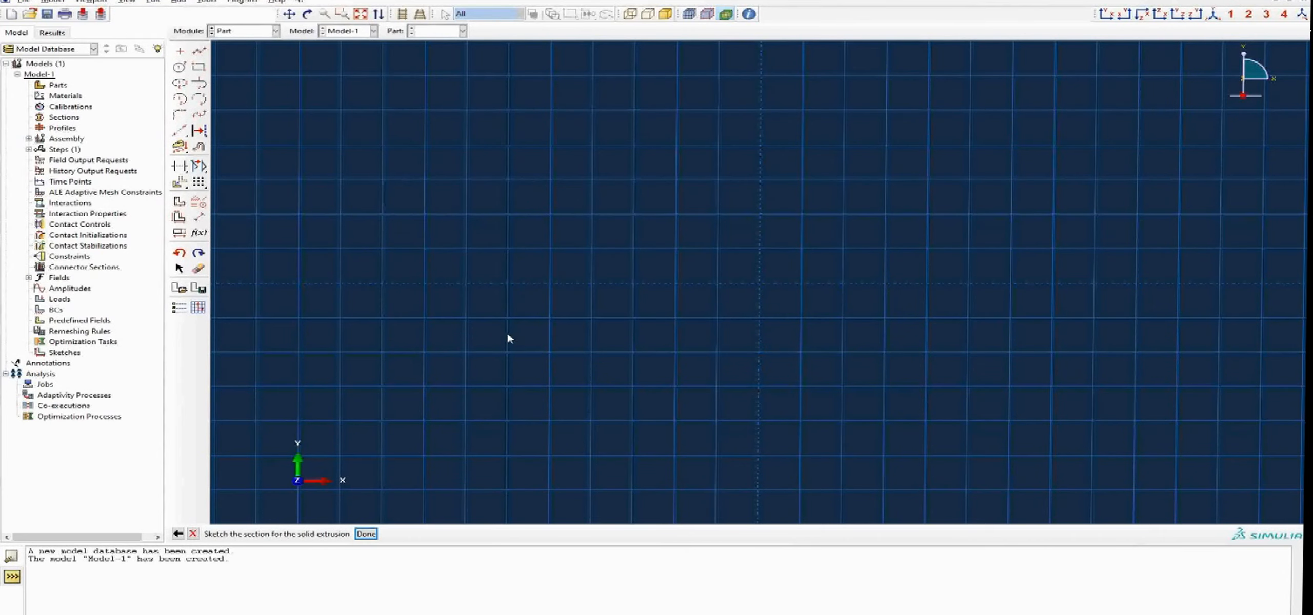
{"action": "left_click", "coordinate": [199, 67]}
{"action": "left_click", "coordinate": [594, 250]}
{"action": "left_click", "coordinate": [966, 351]}
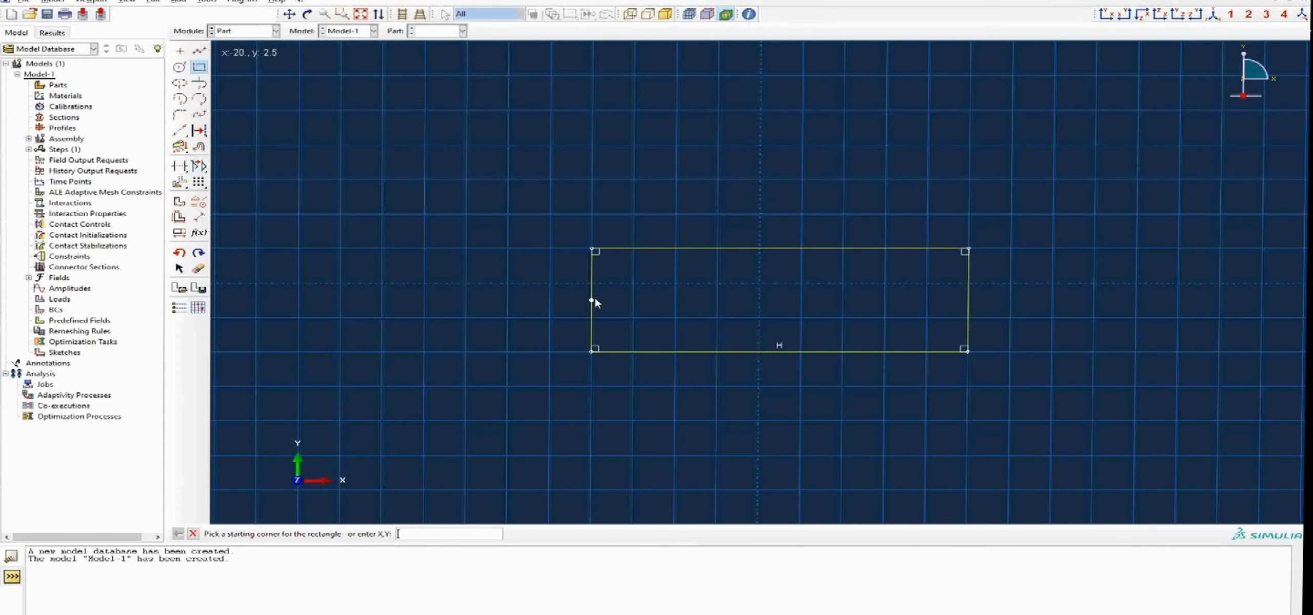
Dimension the rectangle's horizontal length to 50 and its vertical height to 20.
{"action": "left_click", "coordinate": [200, 218]}
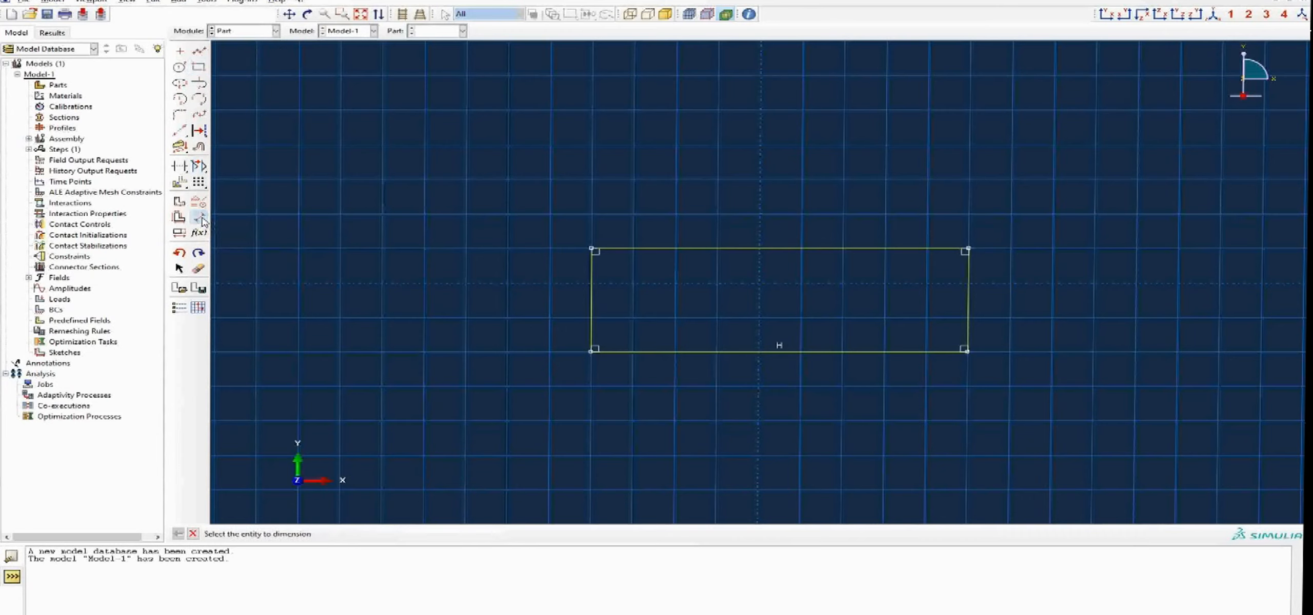
{"action": "left_click", "coordinate": [701, 249]}
{"action": "left_click", "coordinate": [695, 196]}
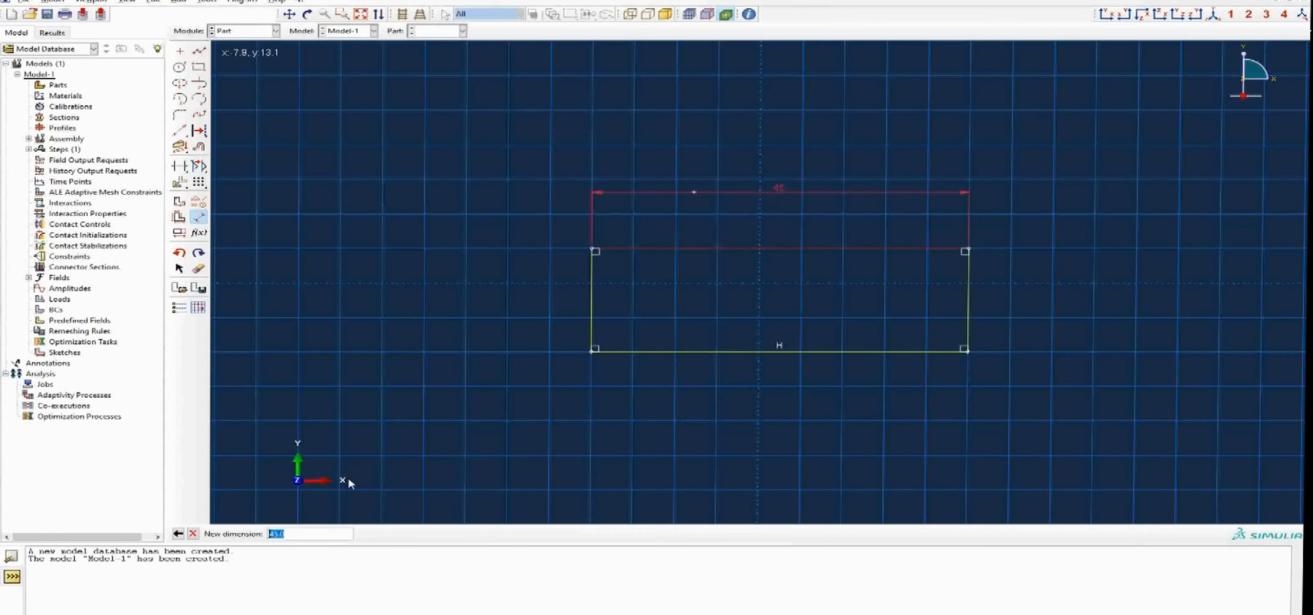
{"action": "type", "text": "5"}
{"action": "key", "text": "Return"}
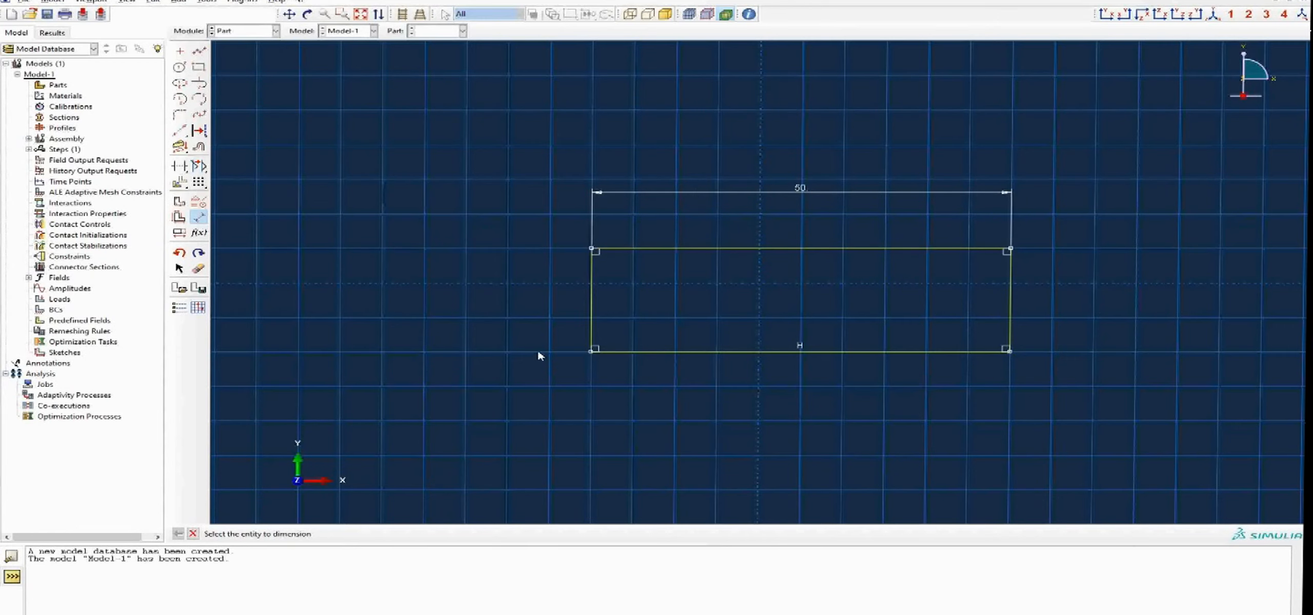
{"action": "left_click", "coordinate": [585, 307]}
{"action": "left_click", "coordinate": [507, 303]}
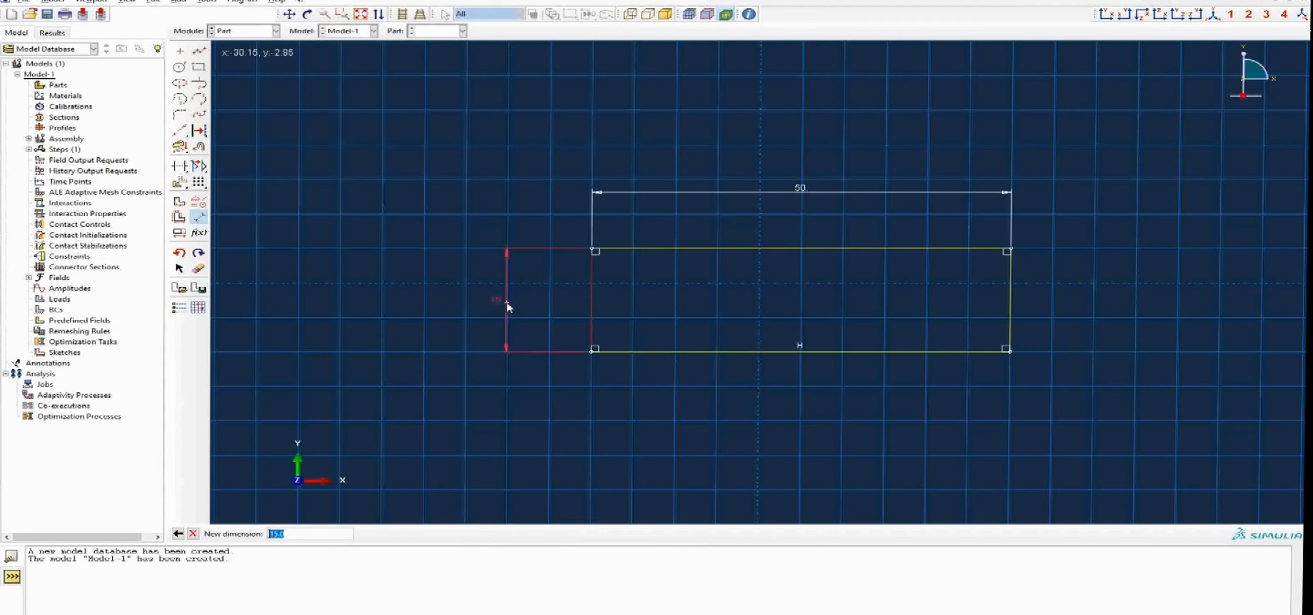
{"action": "type", "text": "20"}
{"action": "key", "text": "Return"}
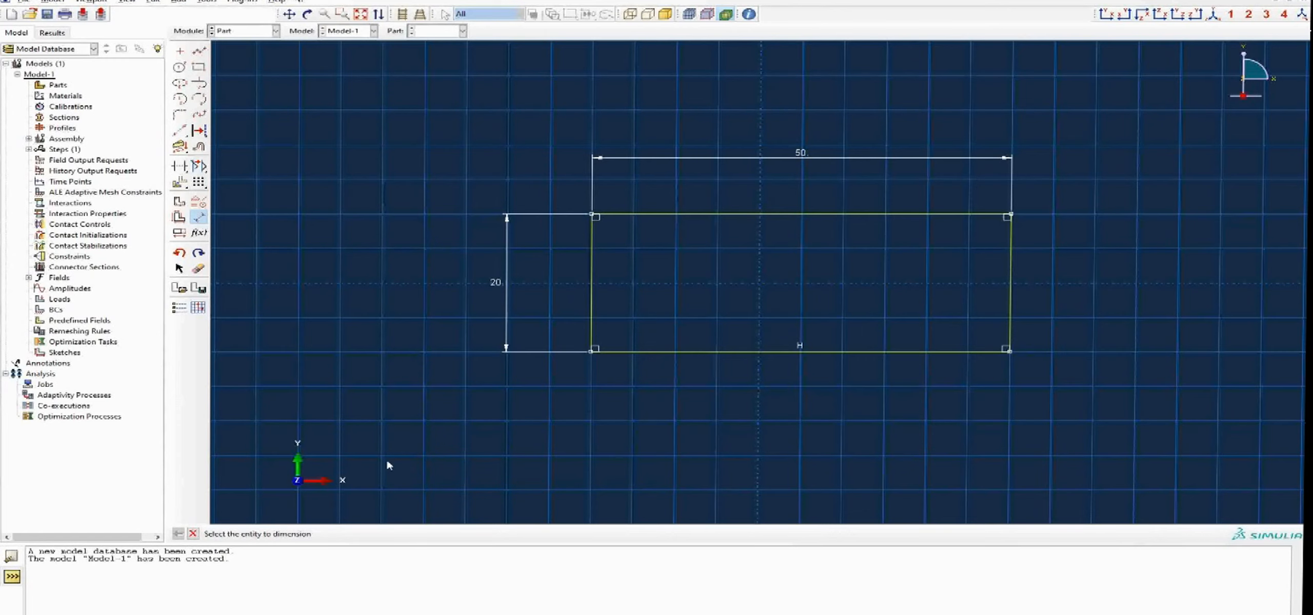
{"action": "left_click", "coordinate": [193, 533]}
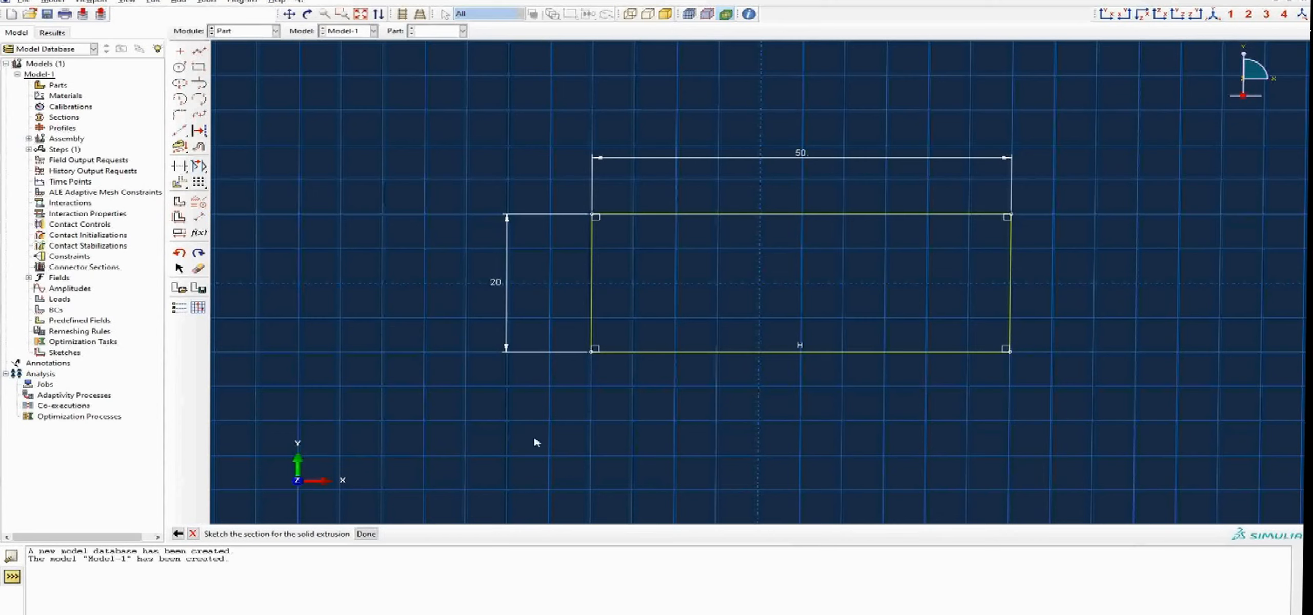
Finish the rectangle sketch and extrude it to a depth of 100.
{"action": "left_click", "coordinate": [366, 535]}
{"action": "left_click_drag", "start_coordinate": [322, 80], "coordinate": [315, 119]}
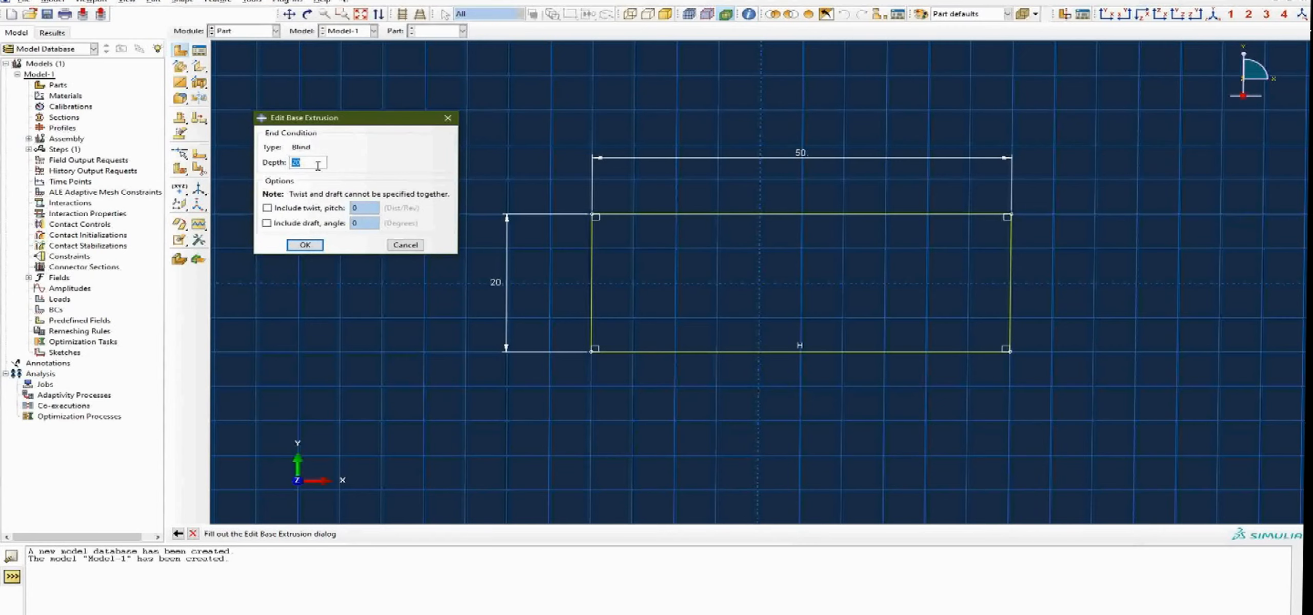
{"action": "type", "text": "100"}
{"action": "left_click", "coordinate": [304, 245]}
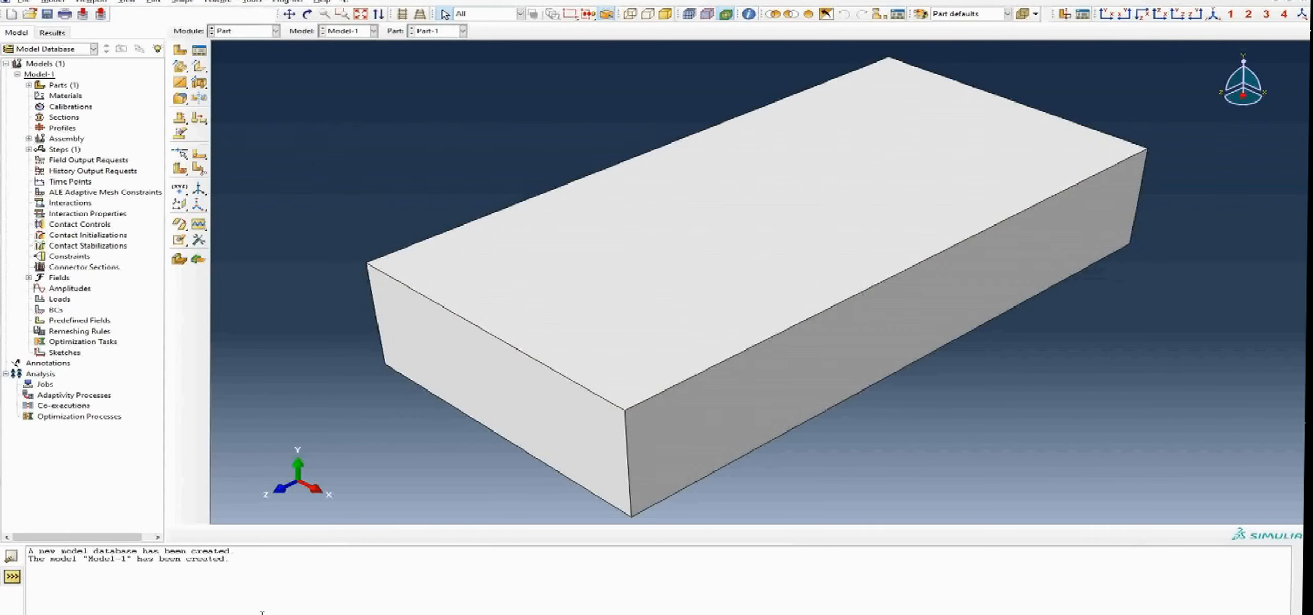
Switch to the PowerPoint slide on solid extrude, revolution and sweep base features.
{"action": "key", "text": "alt+Tab"}
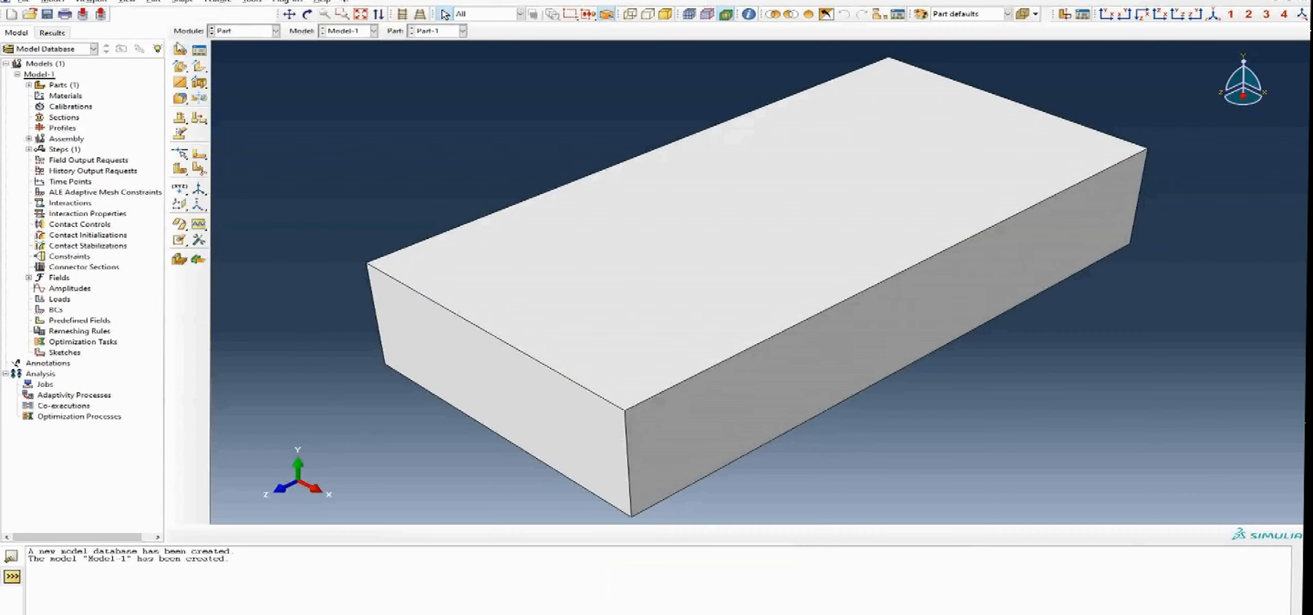
In Abaqus/CAE, create a 3D deformable solid part named Revolution with Revolution as its base feature type.
{"action": "left_click", "coordinate": [180, 50]}
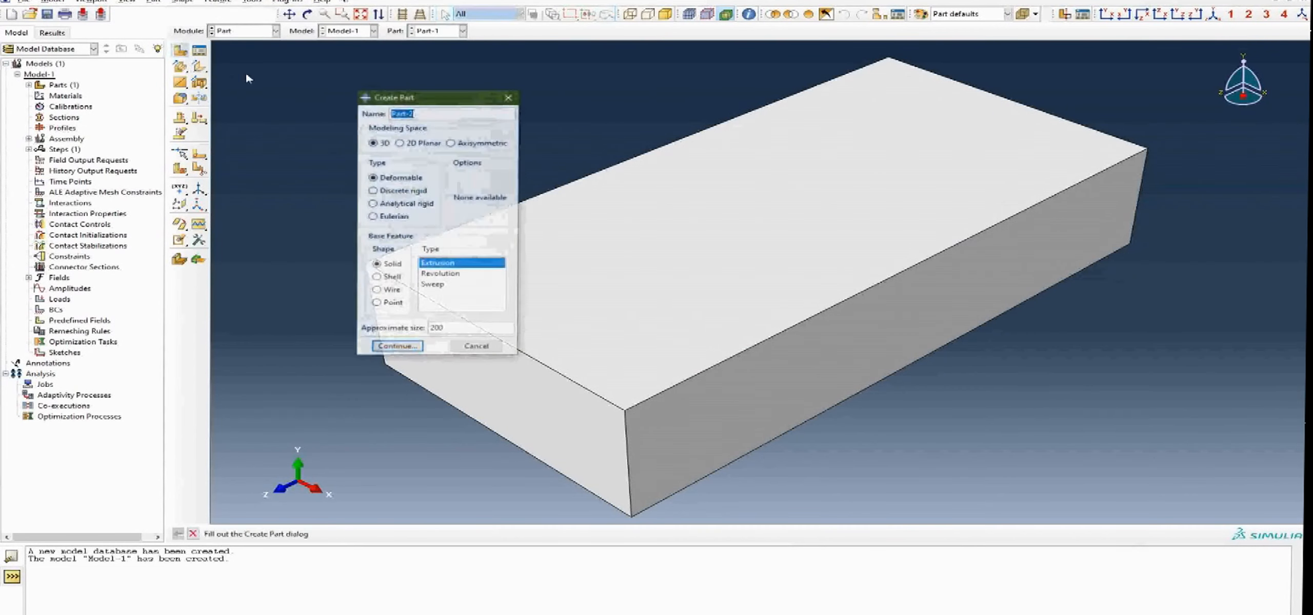
{"action": "type", "text": "REvolution"}
{"action": "left_click_drag", "start_coordinate": [404, 113], "coordinate": [393, 114]}
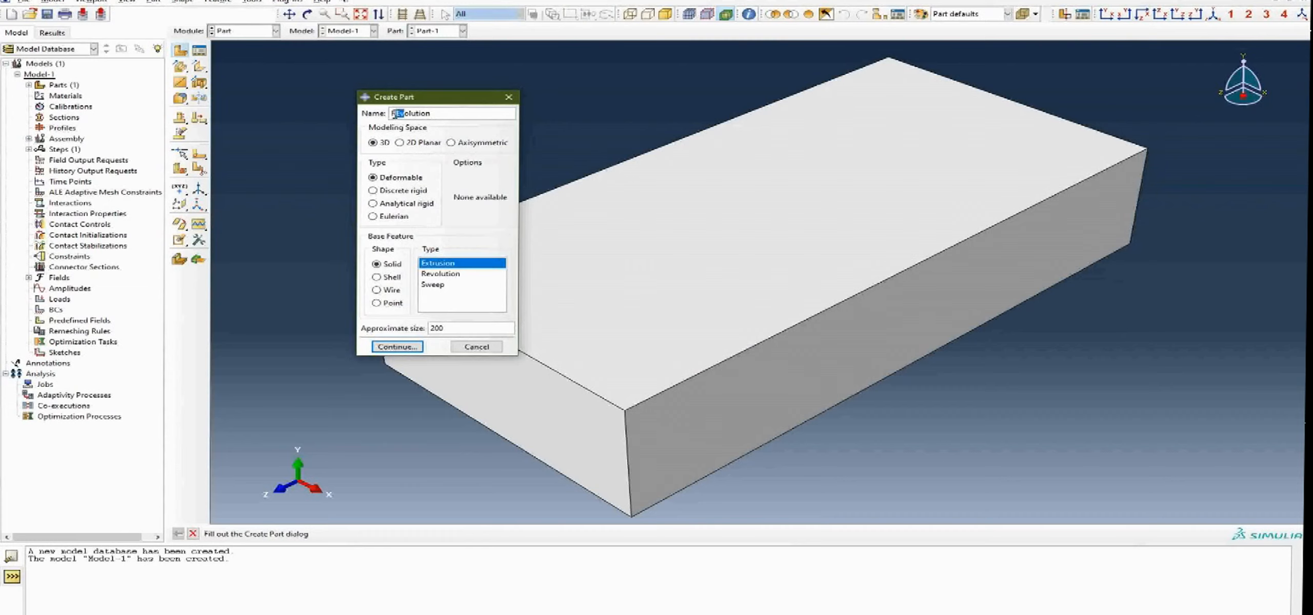
{"action": "type", "text": "e"}
{"action": "left_click", "coordinate": [446, 276]}
{"action": "left_click", "coordinate": [396, 347]}
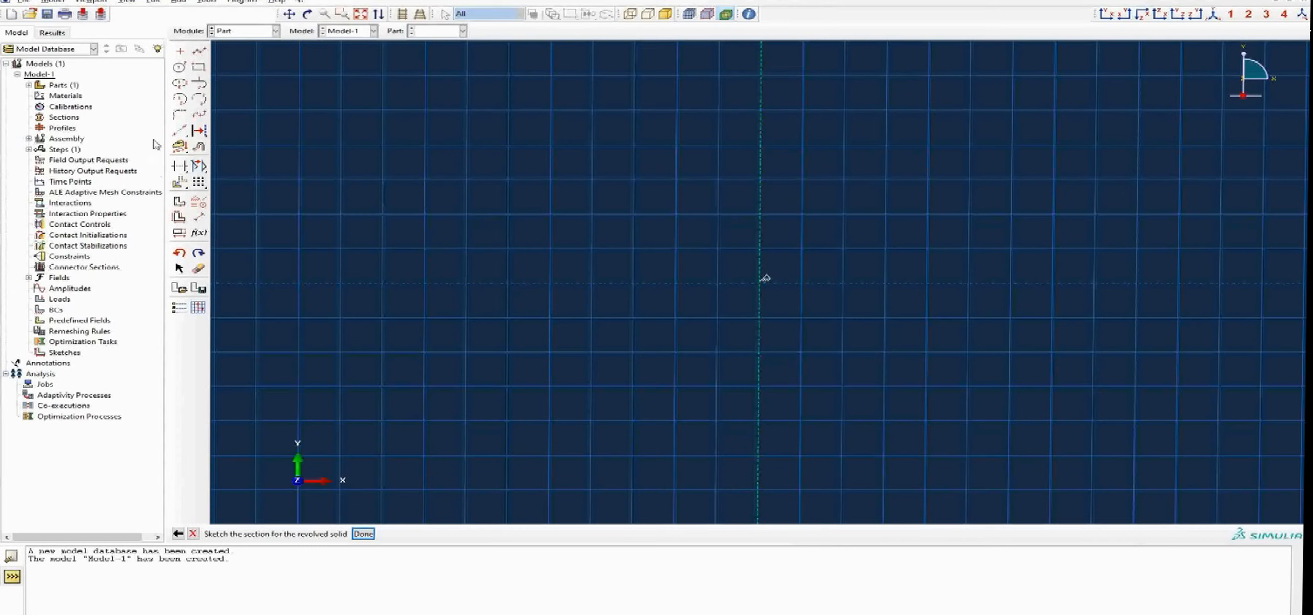
Sketch a circle centred on the horizontal axis, left of the vertical revolution axis, and dimension its radius to 10.
{"action": "left_click", "coordinate": [179, 67]}
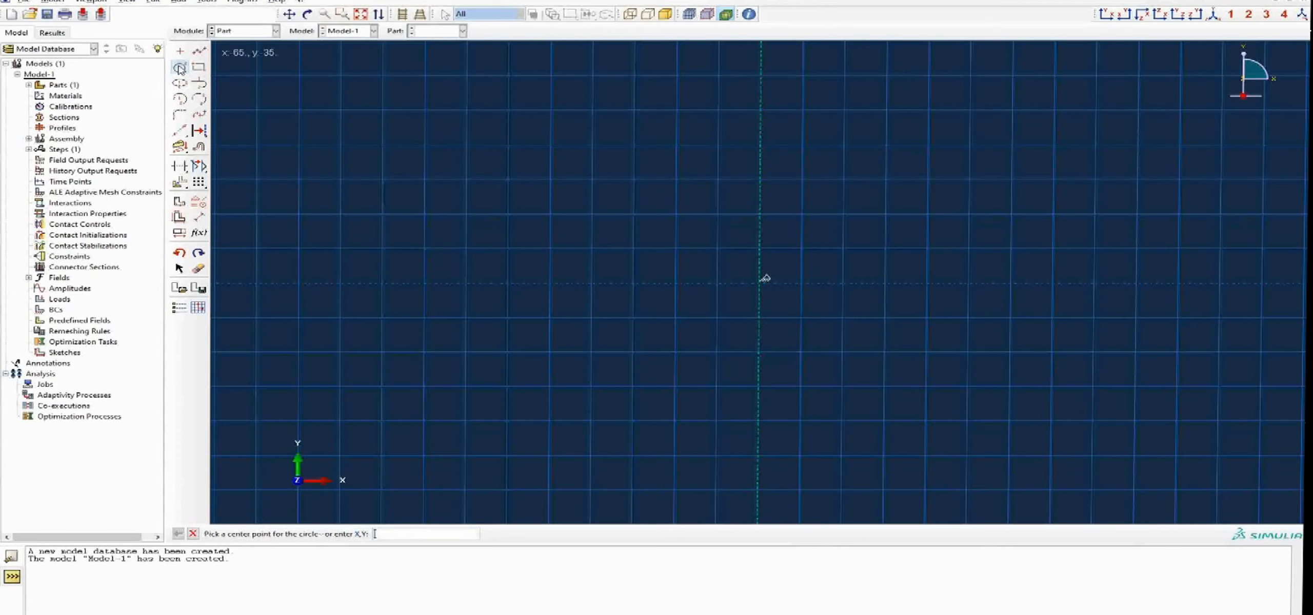
{"action": "left_click", "coordinate": [466, 282]}
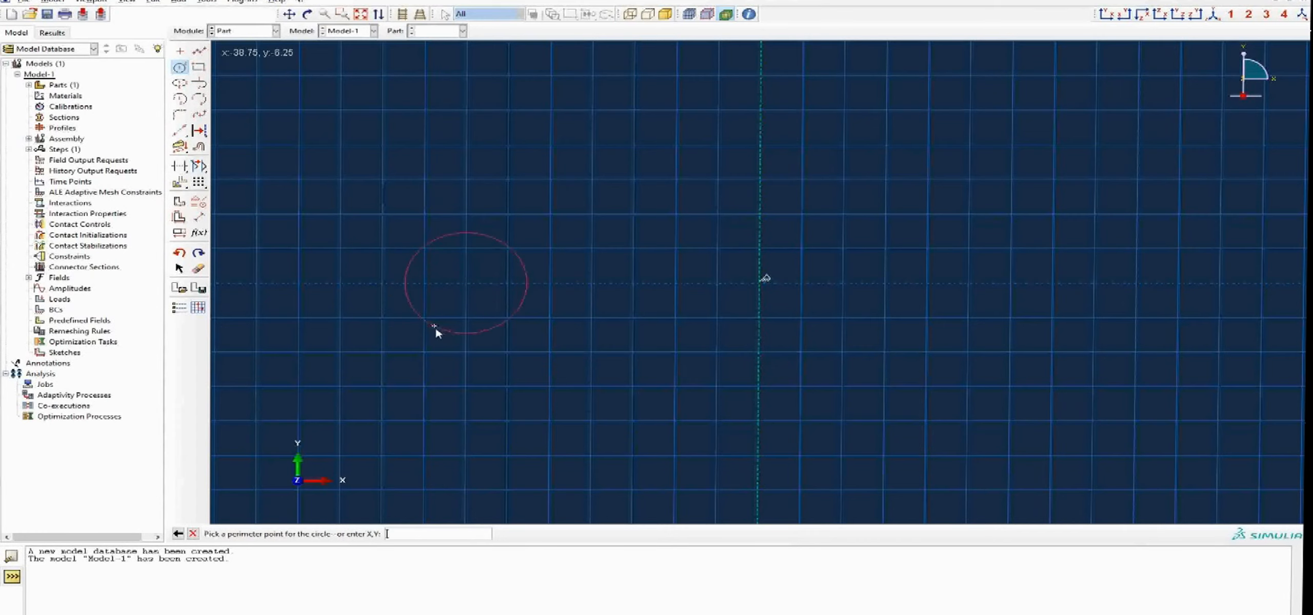
{"action": "left_click", "coordinate": [424, 352]}
{"action": "left_click", "coordinate": [199, 217]}
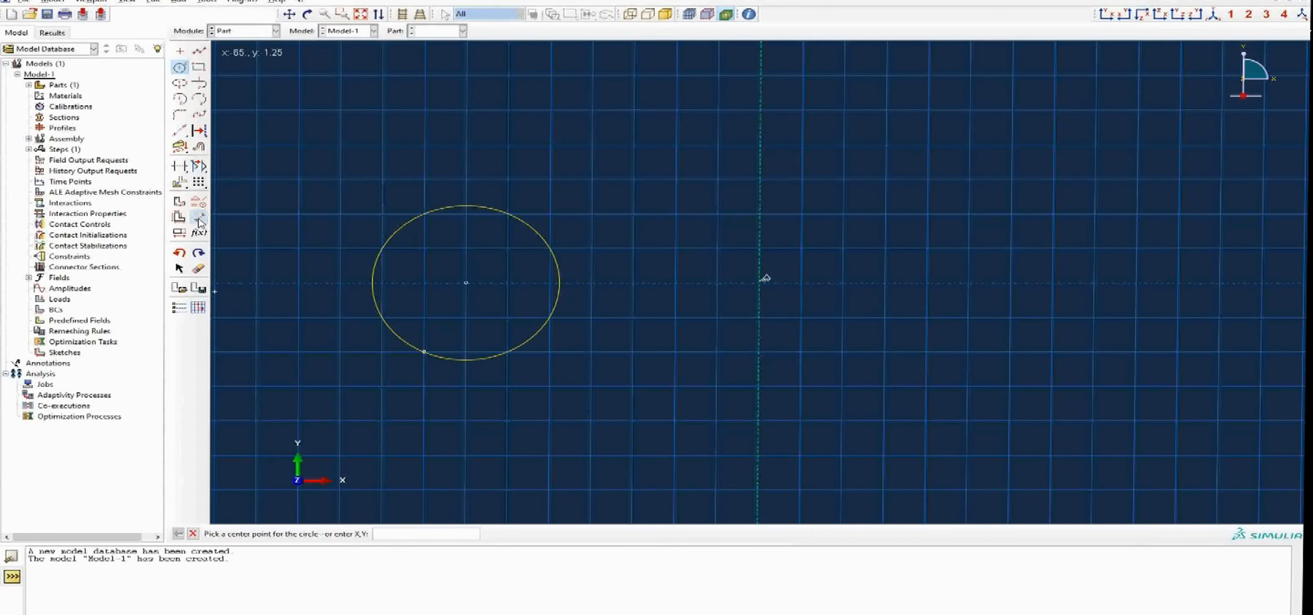
{"action": "left_click", "coordinate": [382, 325]}
{"action": "left_click", "coordinate": [345, 353]}
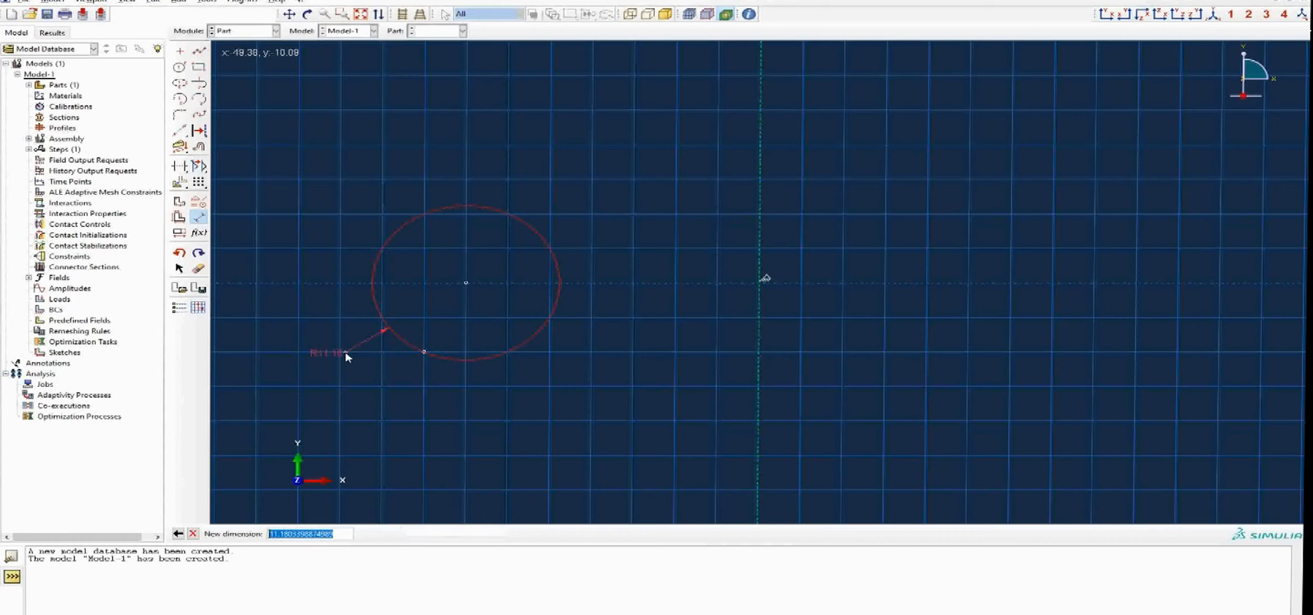
{"action": "type", "text": "10"}
{"action": "key", "text": "Return"}
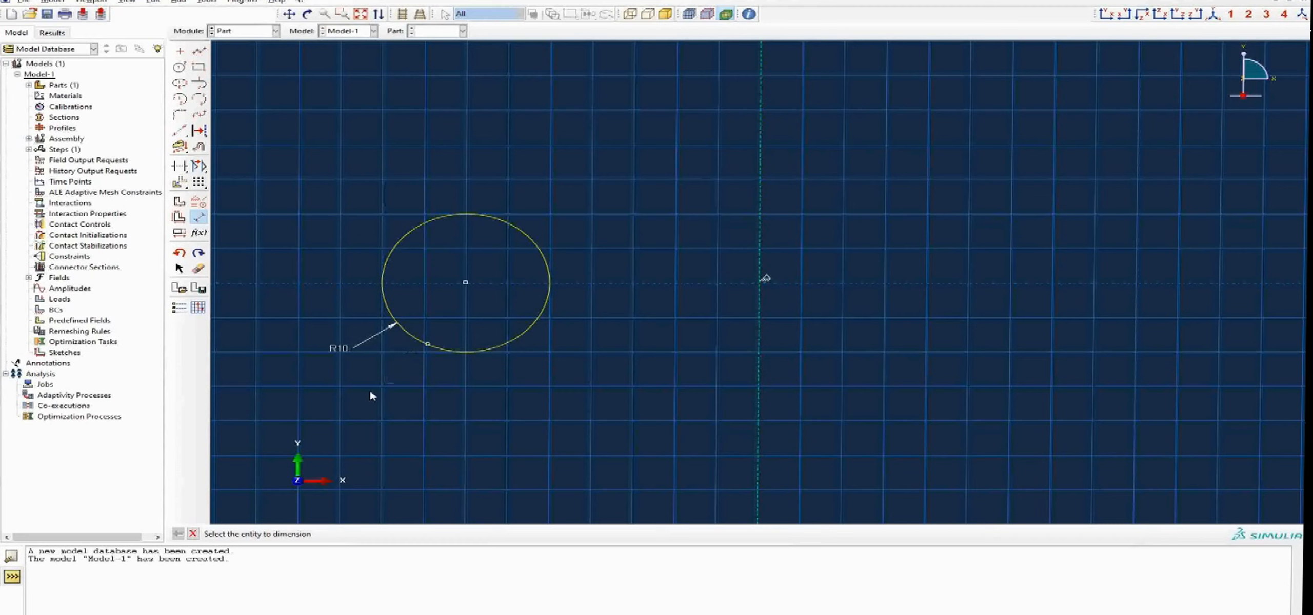
{"action": "left_click", "coordinate": [193, 534]}
Finish the circle sketch and revolve it through an angle of 180 degrees.
{"action": "left_click", "coordinate": [363, 535]}
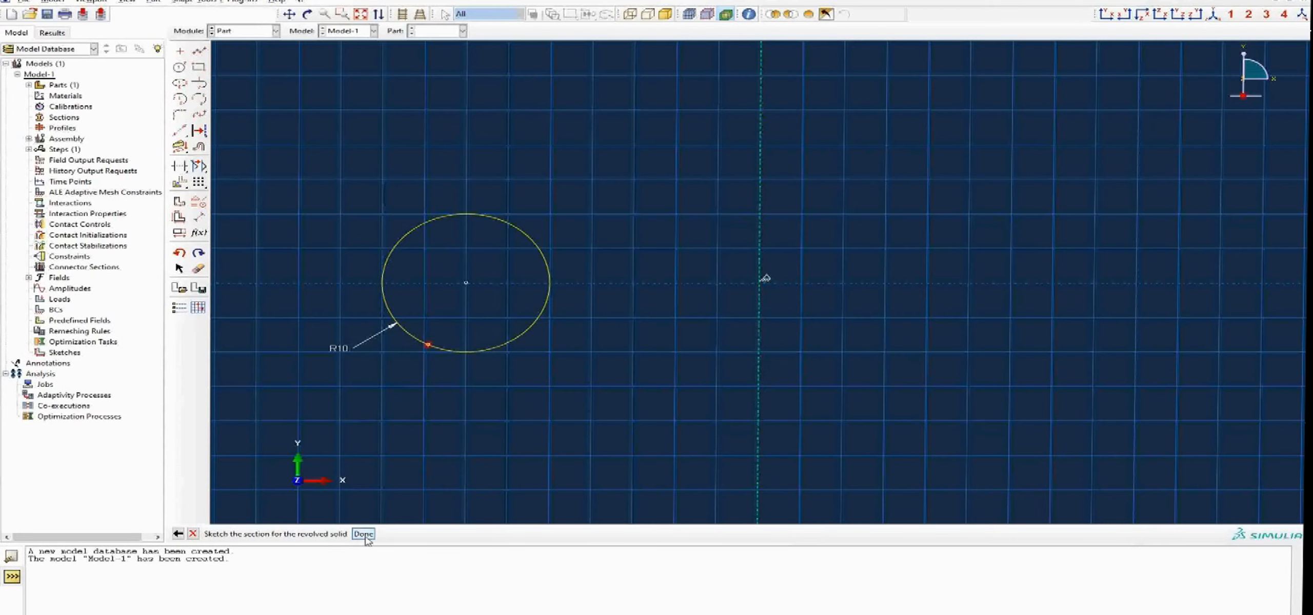
{"action": "left_click_drag", "start_coordinate": [224, 104], "coordinate": [295, 113]}
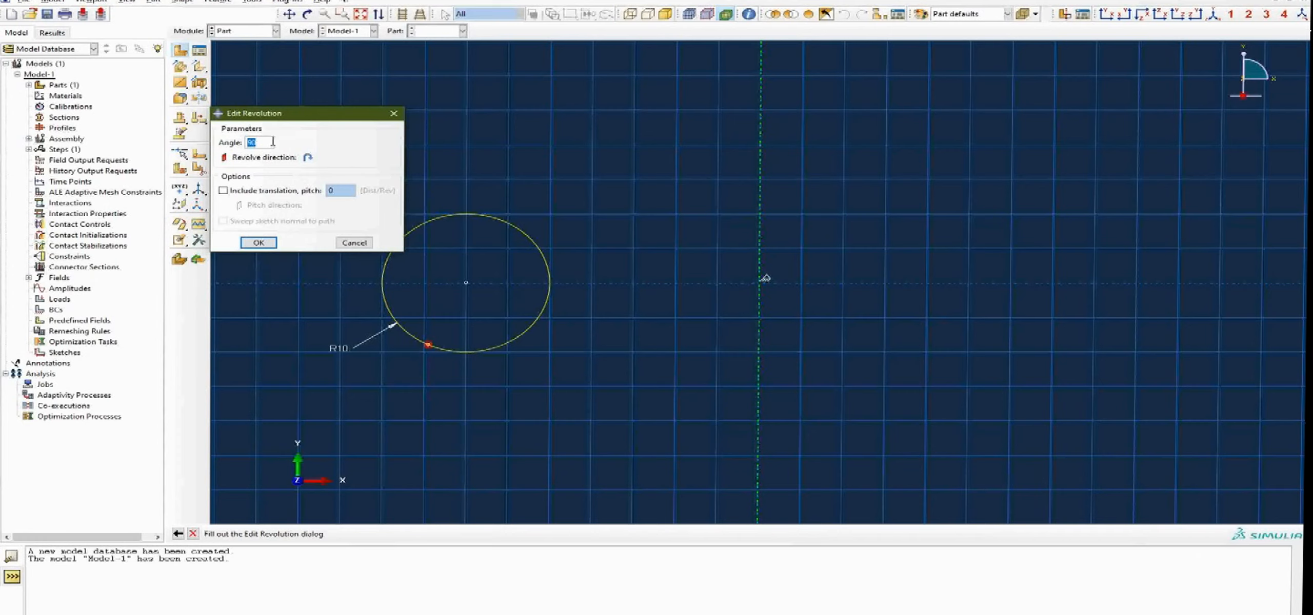
{"action": "type", "text": "180"}
{"action": "left_click", "coordinate": [268, 244]}
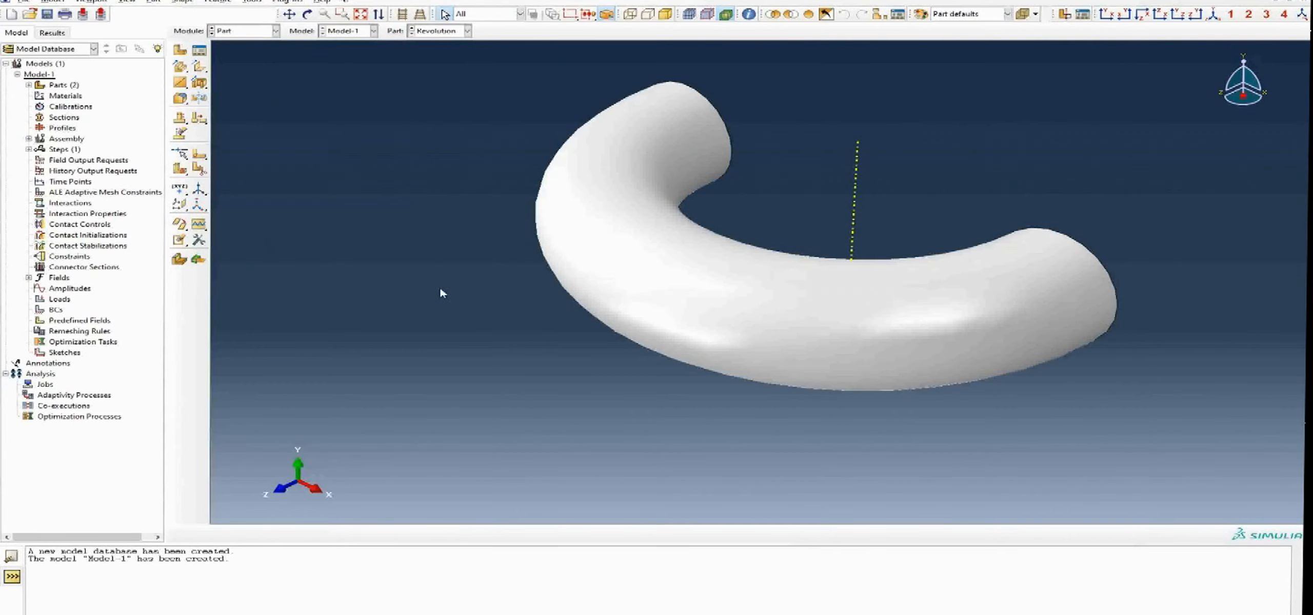
Examine the revolved half-ring and its two circular end faces from different angles and distances.
{"action": "left_click_drag", "start_coordinate": [991, 390], "coordinate": [700, 323], "text": "ctrl+alt"}
{"action": "middle_click_drag", "start_coordinate": [802, 284], "coordinate": [758, 277], "text": "ctrl+alt"}
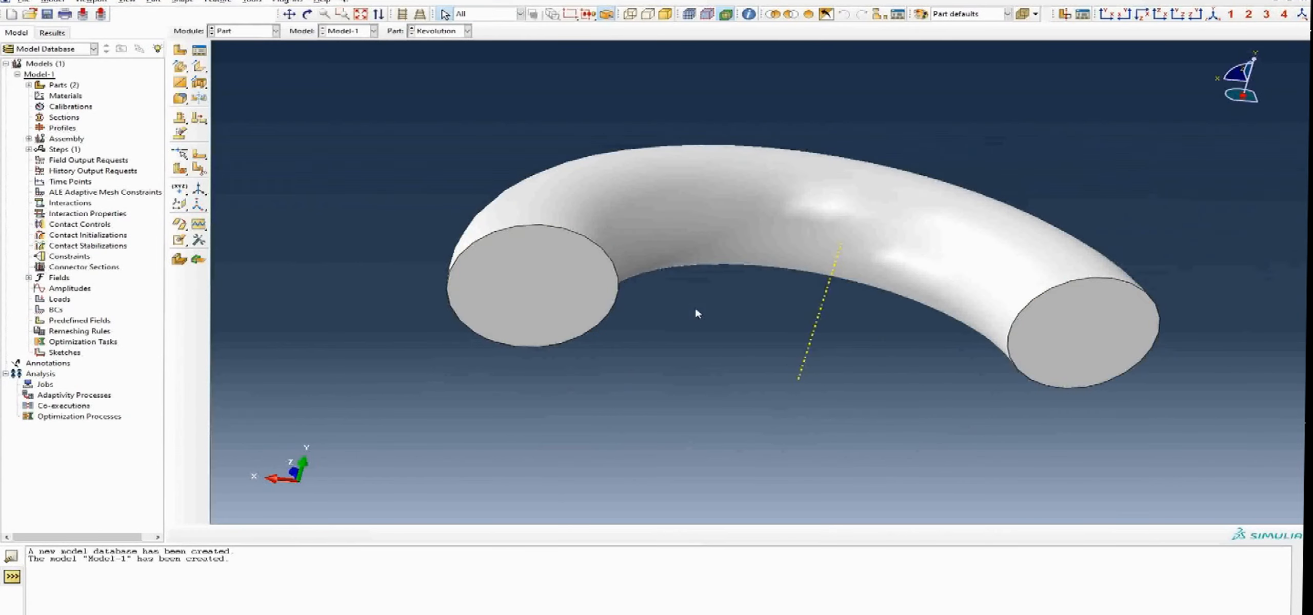
{"action": "left_click", "coordinate": [308, 15]}
{"action": "left_click_drag", "start_coordinate": [673, 273], "coordinate": [575, 232]}
{"action": "left_click", "coordinate": [308, 16]}
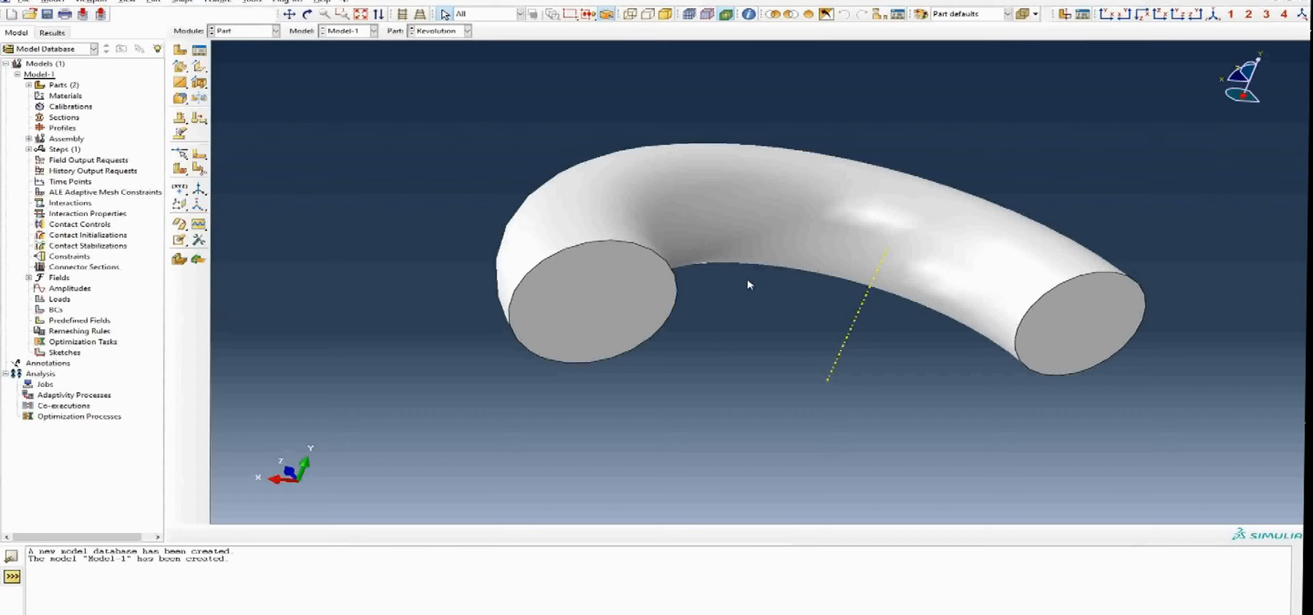
{"action": "key", "text": "F3"}
{"action": "mouse_move", "coordinate": [721, 295]}
{"action": "left_mouse_down"}
{"action": "mouse_move", "coordinate": [791, 243]}
{"action": "mouse_move", "coordinate": [762, 276]}
{"action": "mouse_move", "coordinate": [641, 323]}
{"action": "mouse_move", "coordinate": [686, 317]}
{"action": "mouse_move", "coordinate": [680, 293]}
{"action": "mouse_move", "coordinate": [723, 277]}
{"action": "left_mouse_up"}
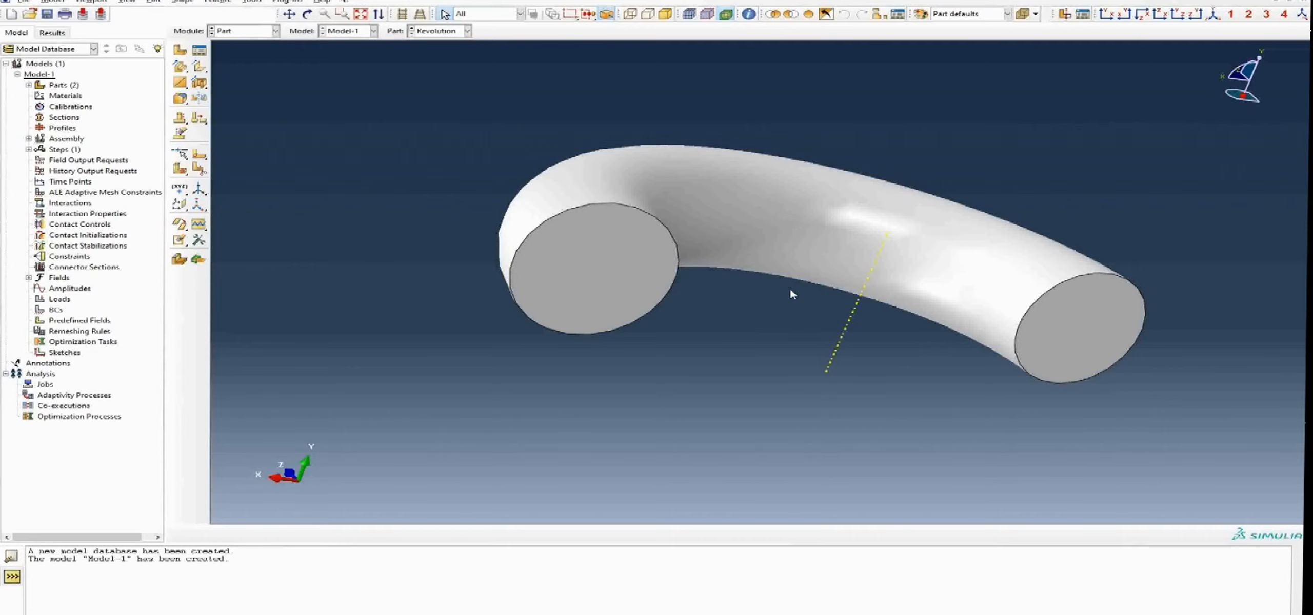
{"action": "key", "text": "F2"}
{"action": "left_click_drag", "start_coordinate": [785, 290], "coordinate": [726, 293]}
{"action": "scroll", "coordinate": [639, 292], "scroll_direction": "down", "scroll_amount": 3}
{"action": "scroll", "coordinate": [640, 292], "scroll_direction": "up", "scroll_amount": 4}
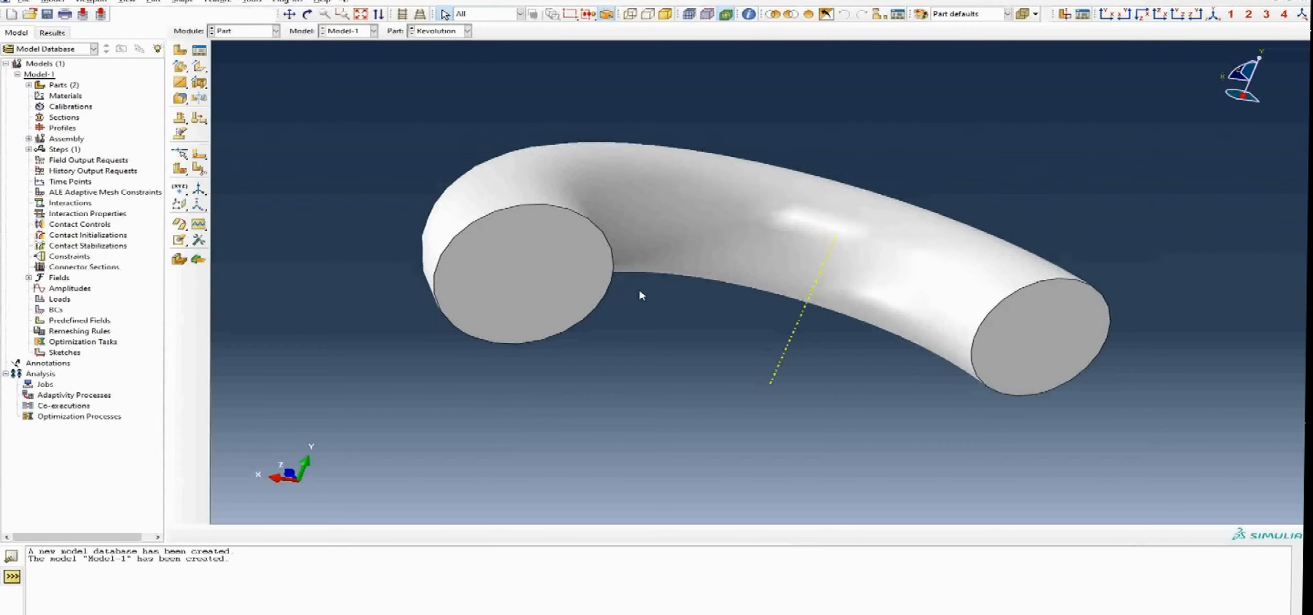
{"action": "scroll", "coordinate": [639, 292], "scroll_direction": "down", "scroll_amount": 2}
{"action": "scroll", "coordinate": [639, 292], "scroll_direction": "up", "scroll_amount": 2}
{"action": "scroll", "coordinate": [639, 292], "scroll_direction": "down", "scroll_amount": 1}
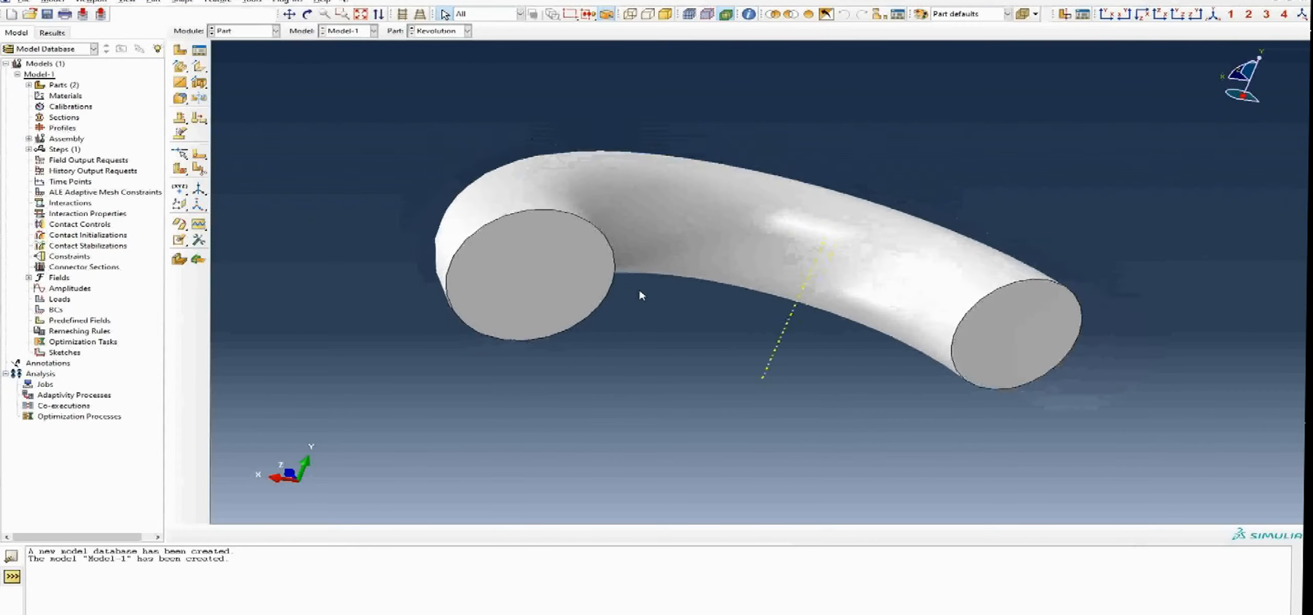
{"action": "scroll", "coordinate": [639, 294], "scroll_direction": "up", "scroll_amount": 2}
{"action": "scroll", "coordinate": [640, 293], "scroll_direction": "down", "scroll_amount": 1}
{"action": "scroll", "coordinate": [640, 293], "scroll_direction": "up", "scroll_amount": 2}
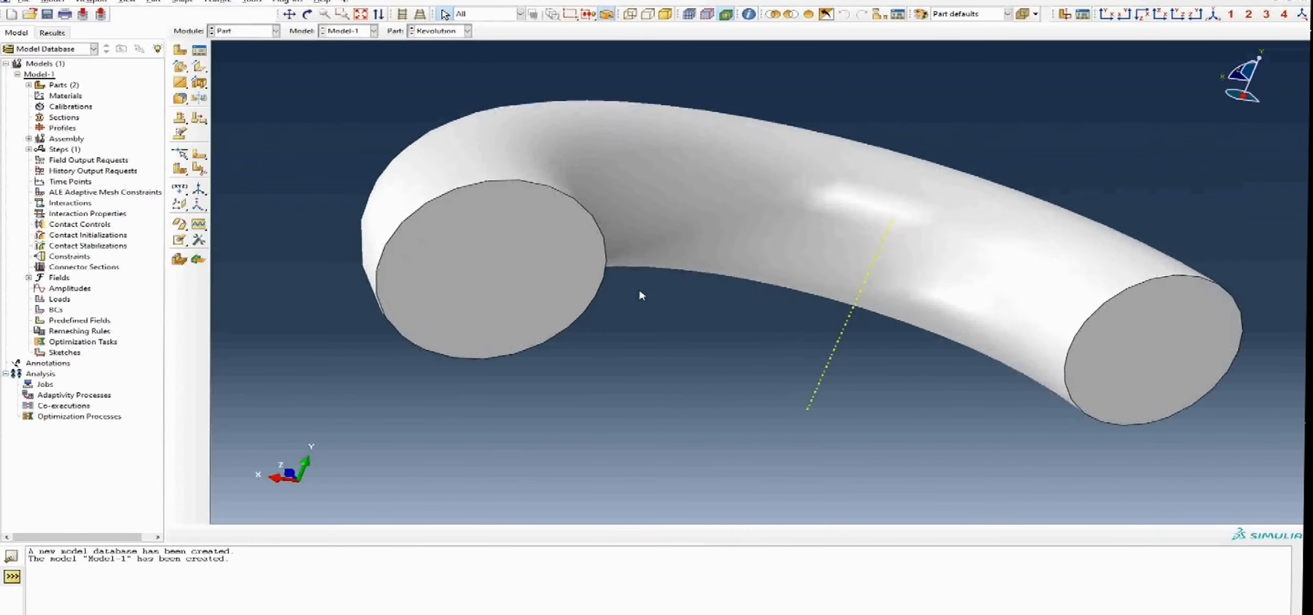
{"action": "scroll", "coordinate": [640, 293], "scroll_direction": "down", "scroll_amount": 1}
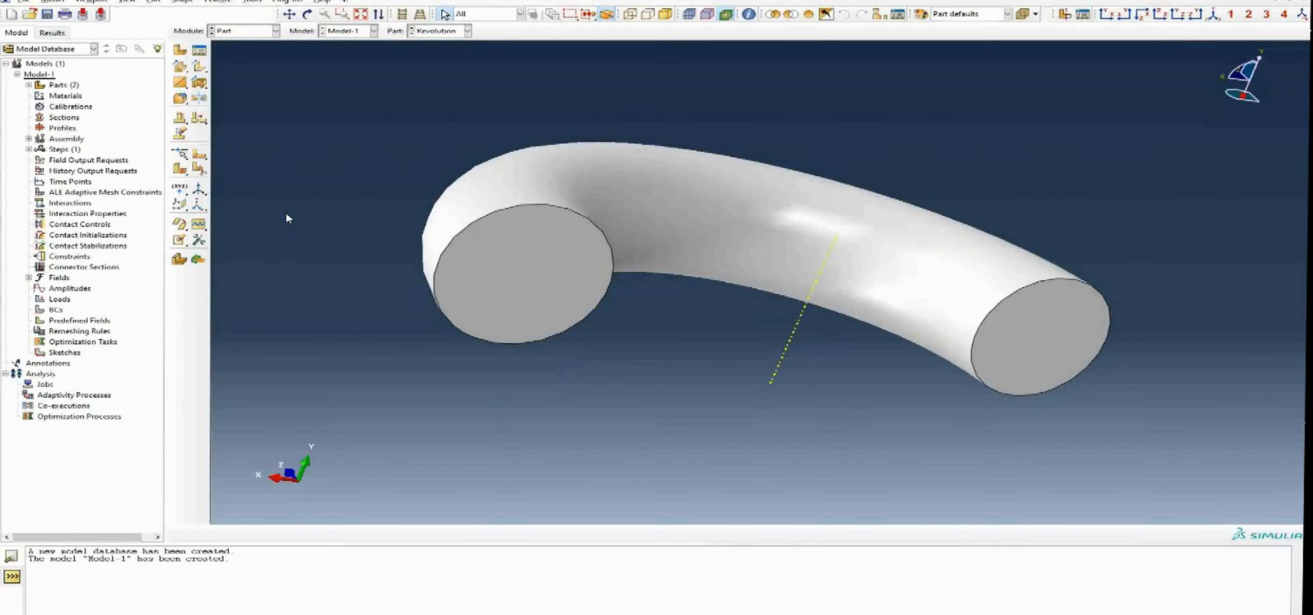
Create a 3D deformable solid part named Sweep with Sweep as its base feature type.
{"action": "left_click", "coordinate": [181, 52]}
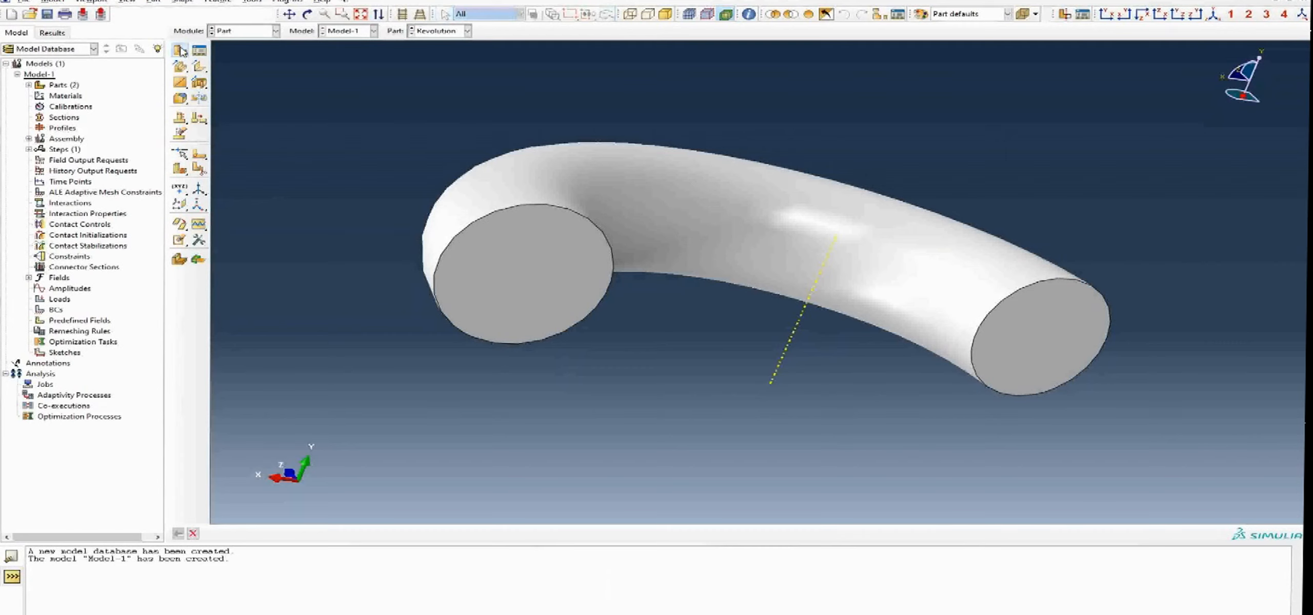
{"action": "type", "text": "Sweep"}
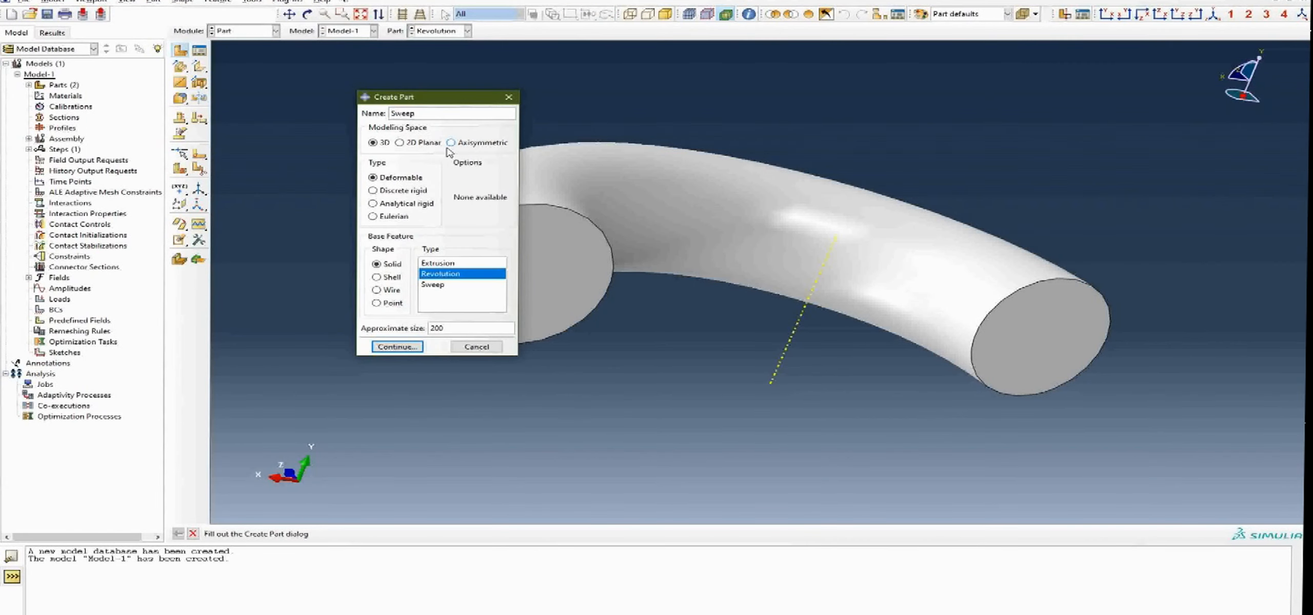
{"action": "left_click", "coordinate": [431, 285]}
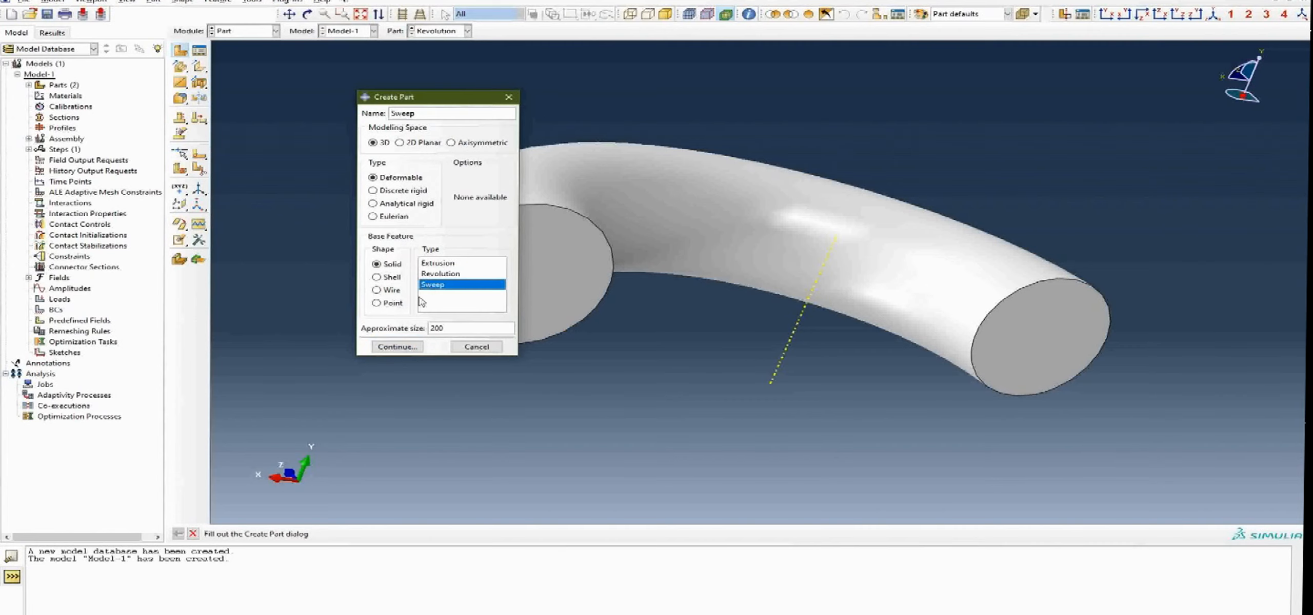
{"action": "left_click", "coordinate": [398, 347]}
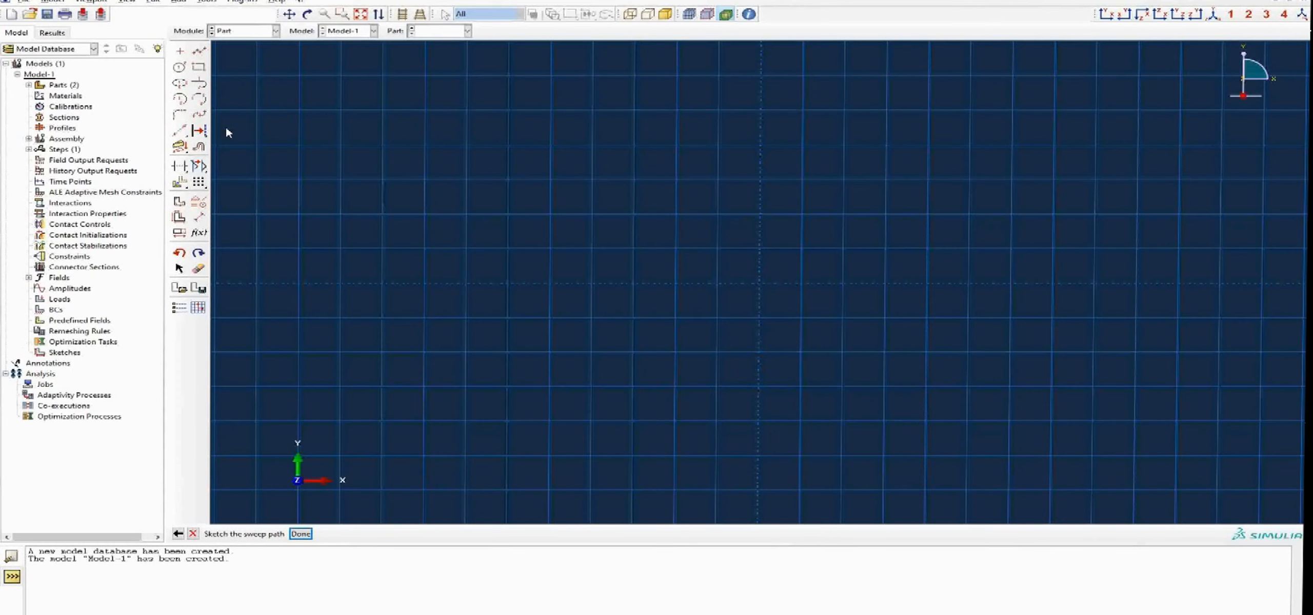
Sketch the sweep path as three connected lines about 32, 36 and 34 long, two rising and the last descending.
{"action": "left_click", "coordinate": [200, 50]}
{"action": "left_click", "coordinate": [340, 317]}
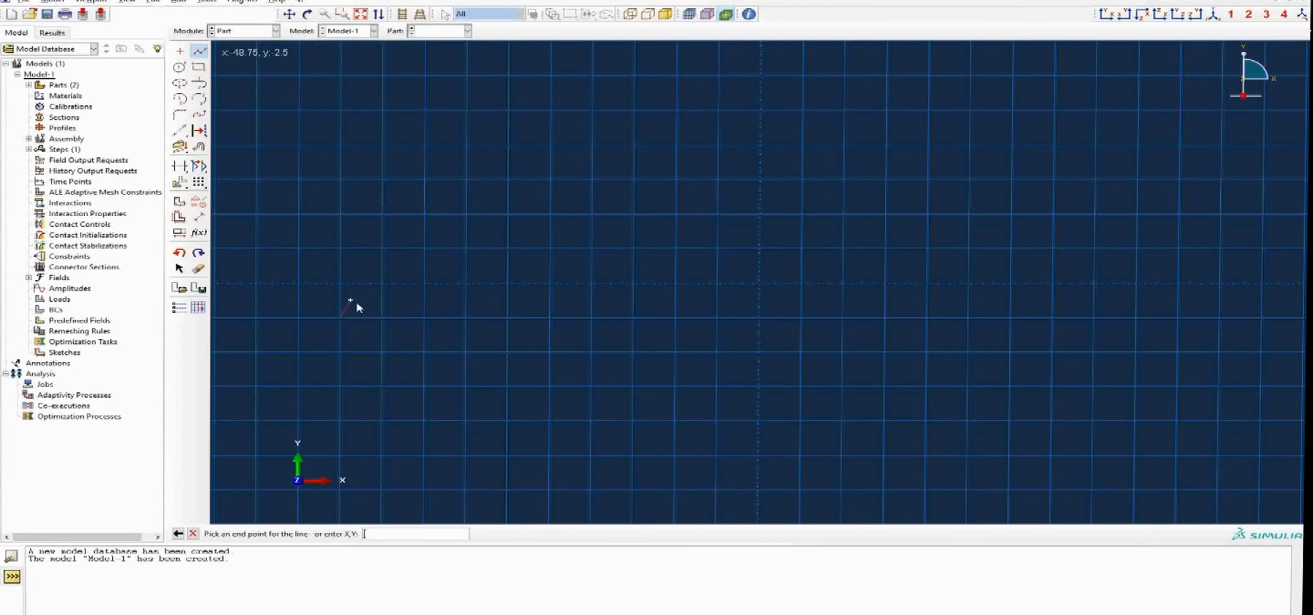
{"action": "left_click", "coordinate": [551, 180]}
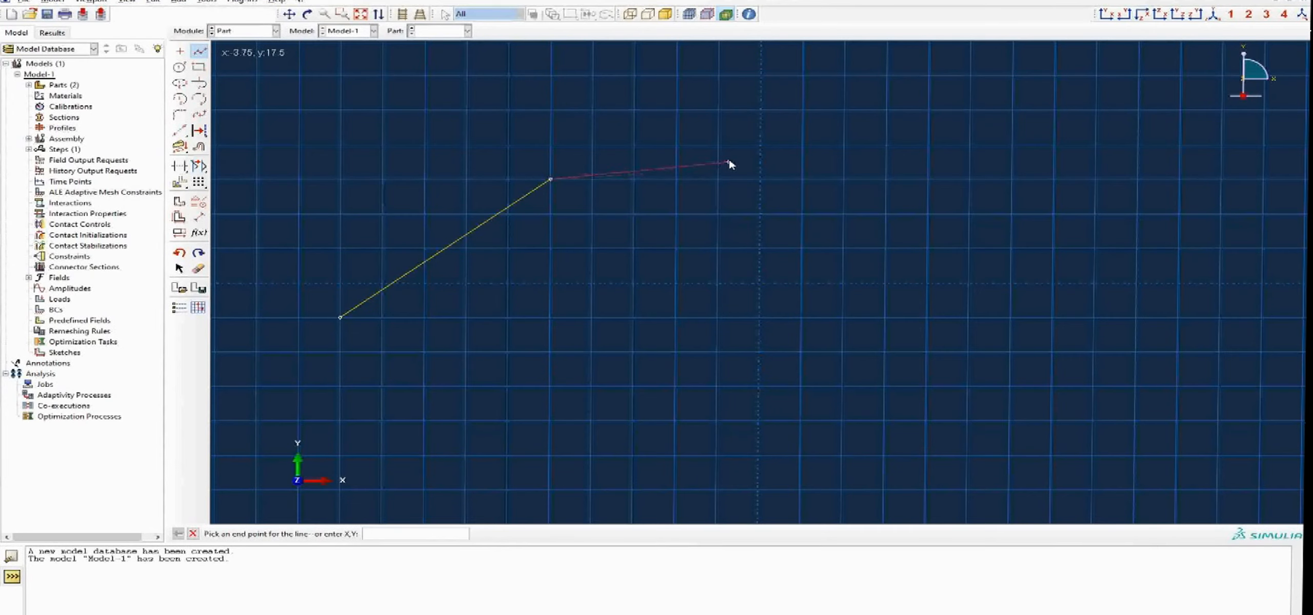
{"action": "left_click", "coordinate": [844, 111]}
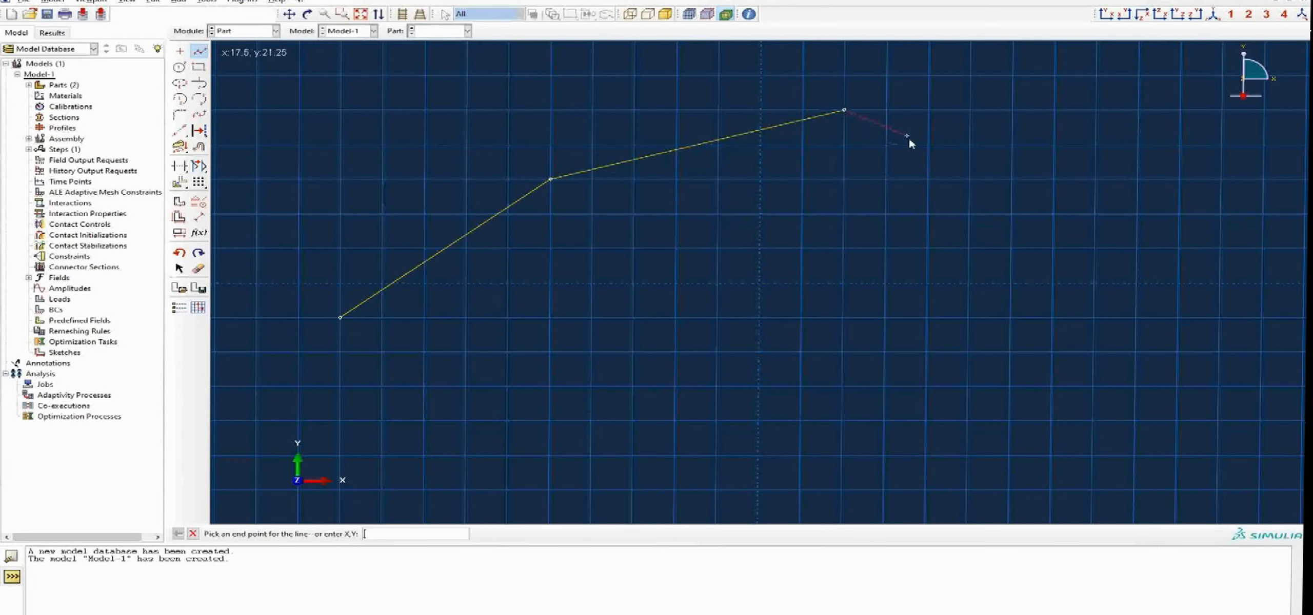
{"action": "left_click", "coordinate": [1093, 214]}
{"action": "middle_click", "coordinate": [1060, 314]}
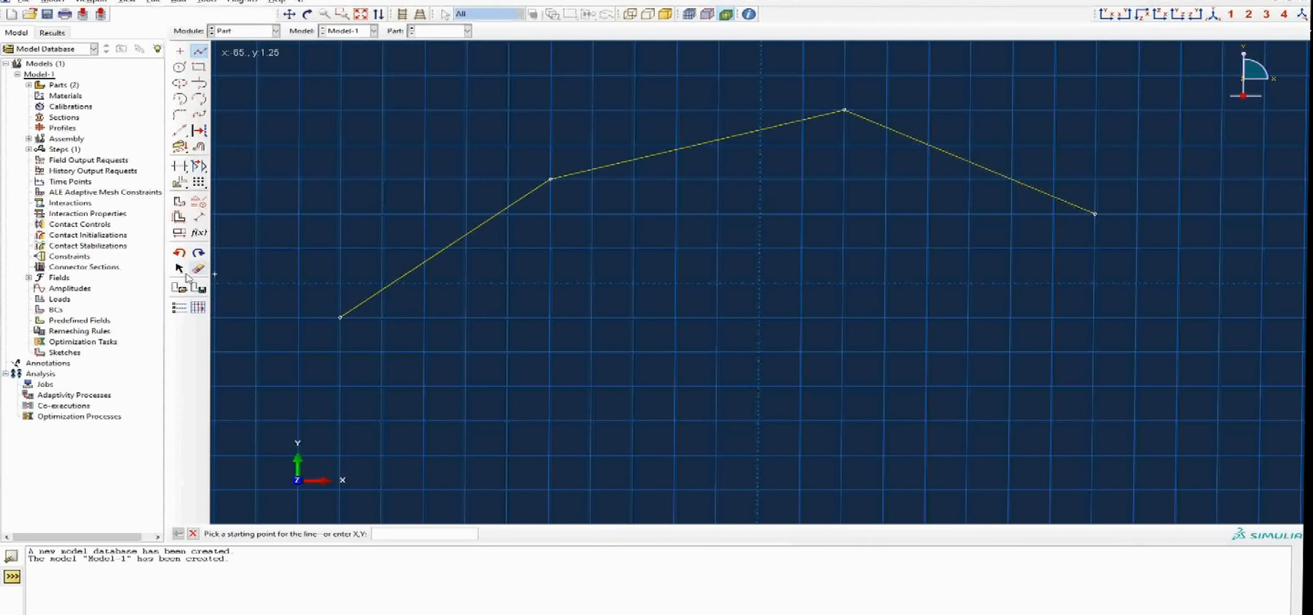
Dimension the path's first segment to 30 and its middle segment to 40.
{"action": "left_click", "coordinate": [198, 217]}
{"action": "left_click", "coordinate": [431, 254]}
{"action": "left_click", "coordinate": [511, 308]}
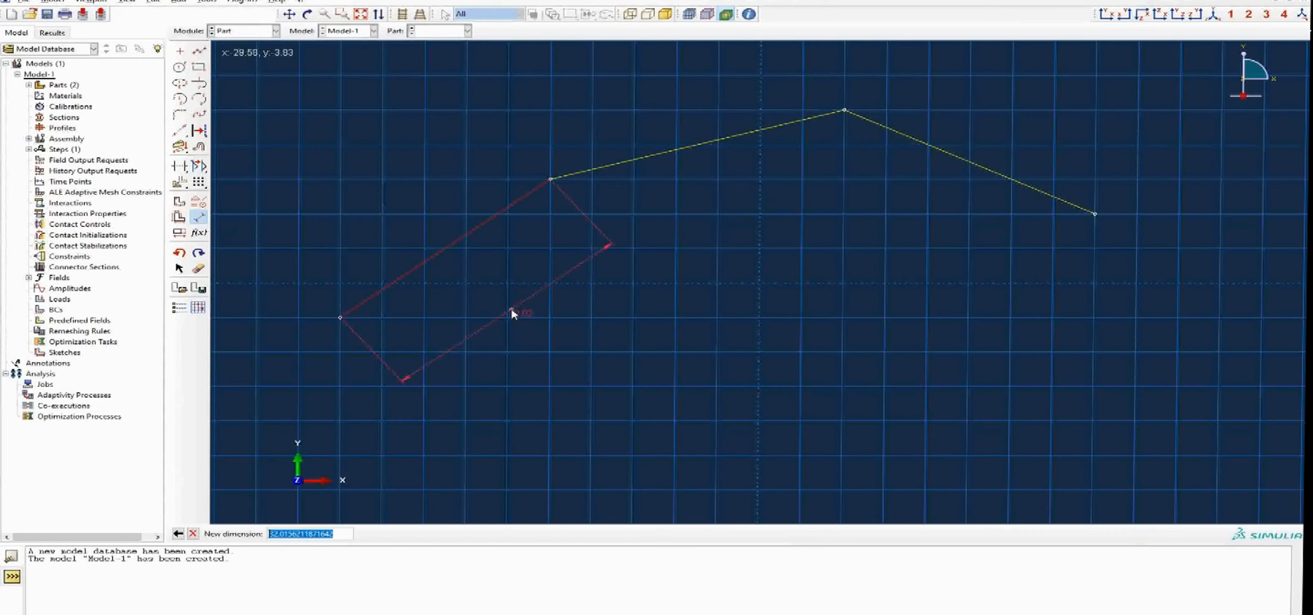
{"action": "type", "text": "30"}
{"action": "key", "text": "Return"}
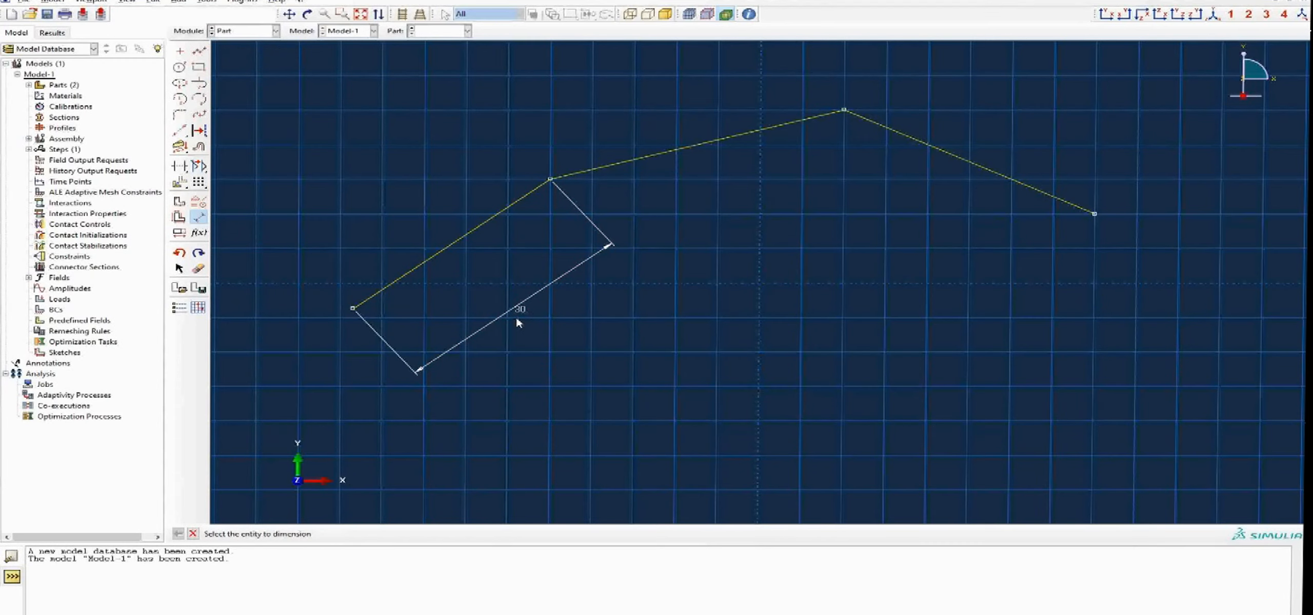
{"action": "left_click", "coordinate": [656, 159]}
{"action": "left_click", "coordinate": [748, 203]}
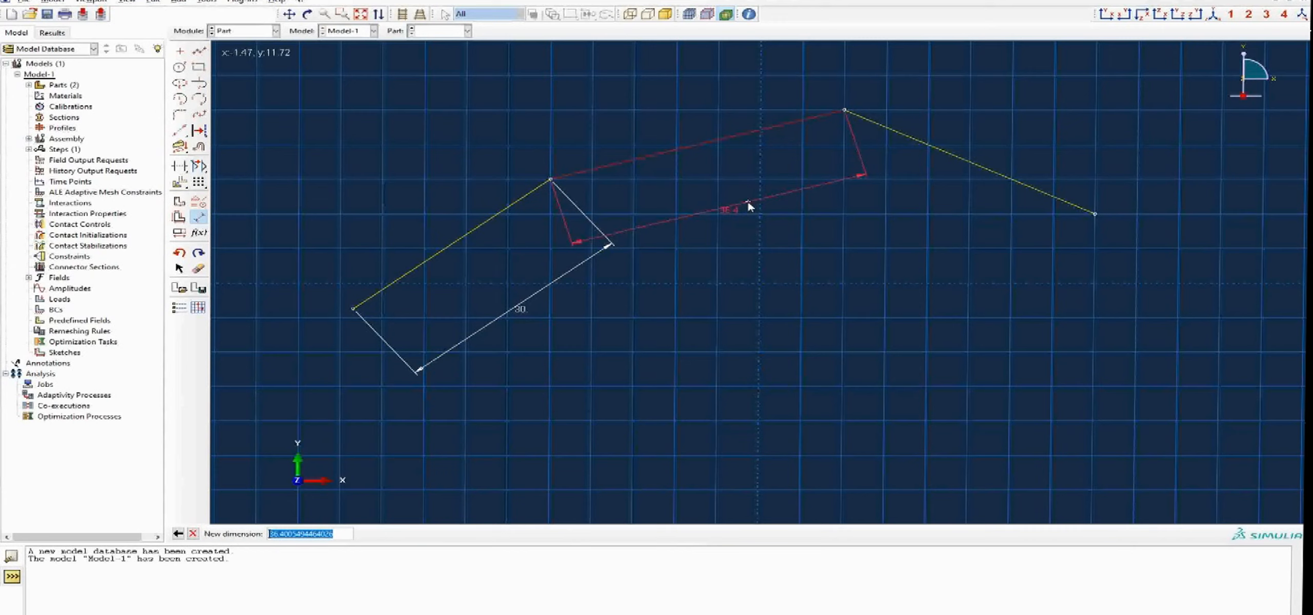
{"action": "type", "text": "40"}
{"action": "key", "text": "Return"}
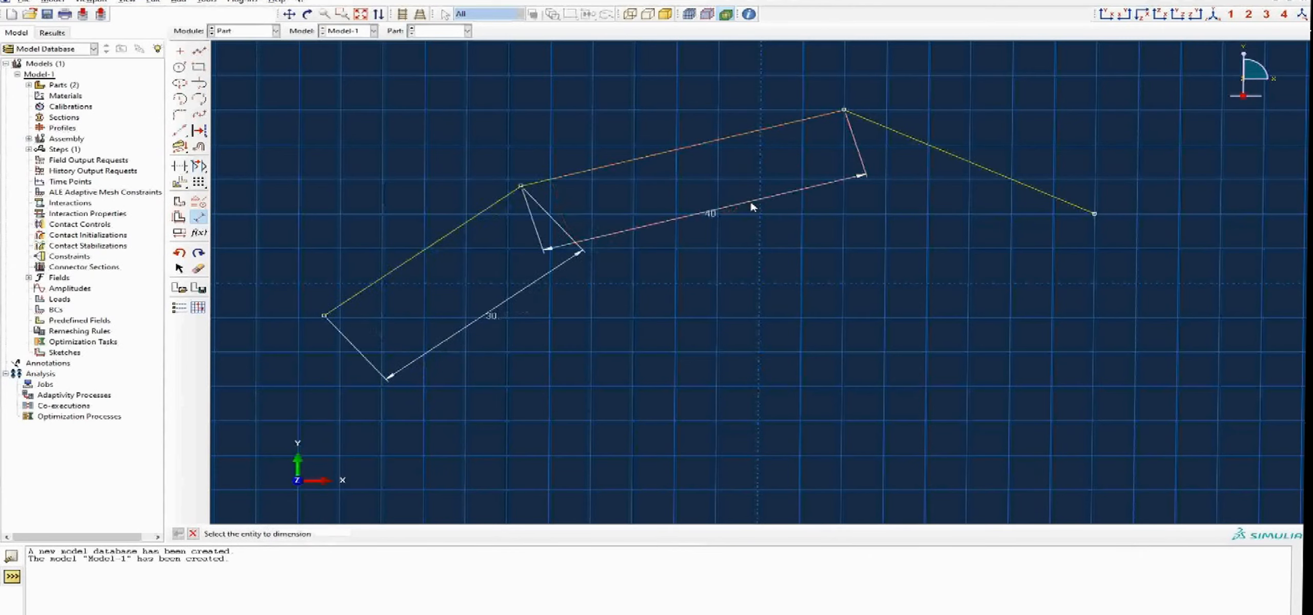
Dimension the path's last segment to 20 and finish the path sketch, accepting the 200 maximum scale for the section sketch.
{"action": "left_click", "coordinate": [929, 145]}
{"action": "left_click", "coordinate": [1017, 105]}
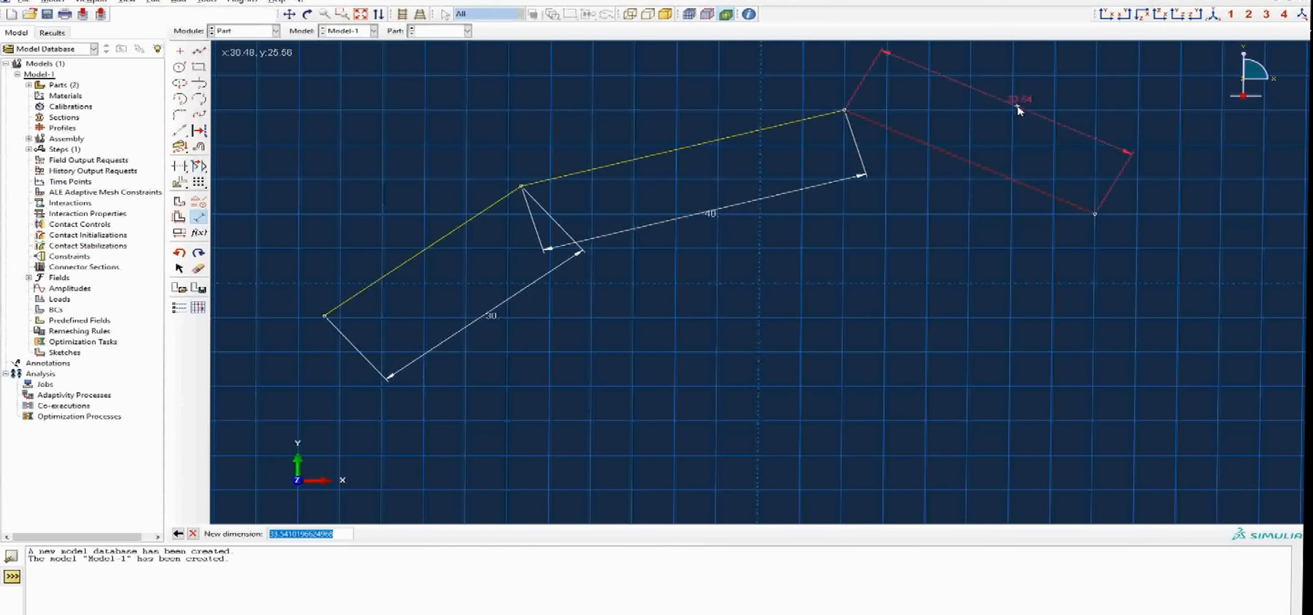
{"action": "type", "text": "20"}
{"action": "key", "text": "Return"}
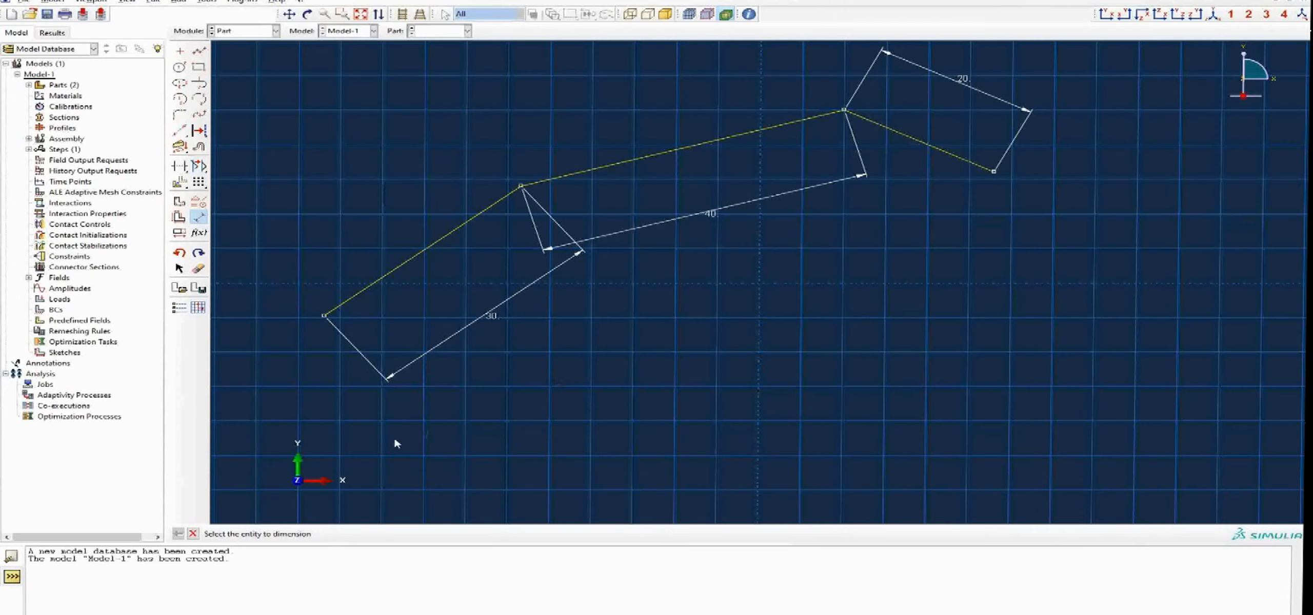
{"action": "left_click", "coordinate": [193, 534]}
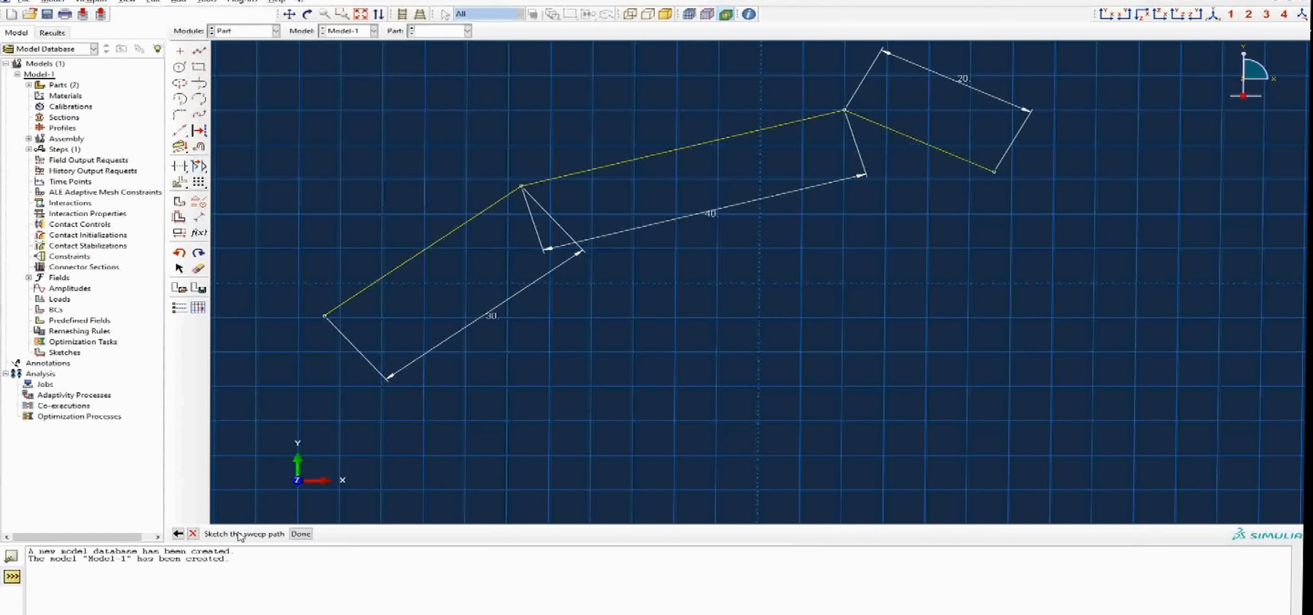
{"action": "left_click", "coordinate": [300, 535]}
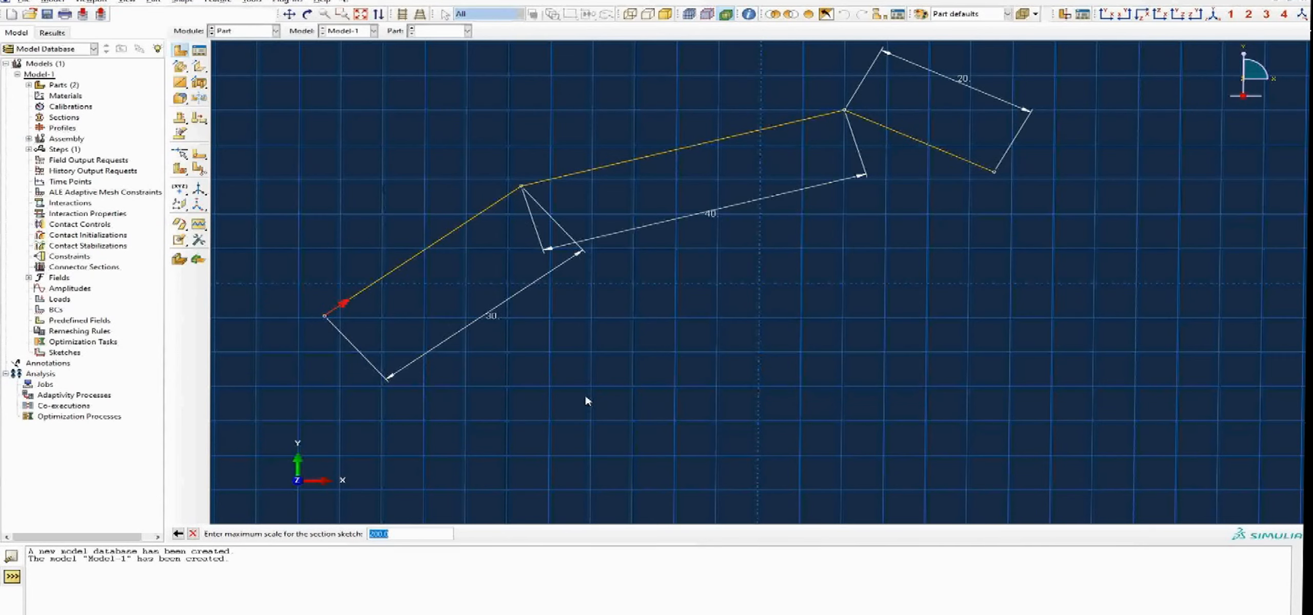
{"action": "key", "text": "Return"}
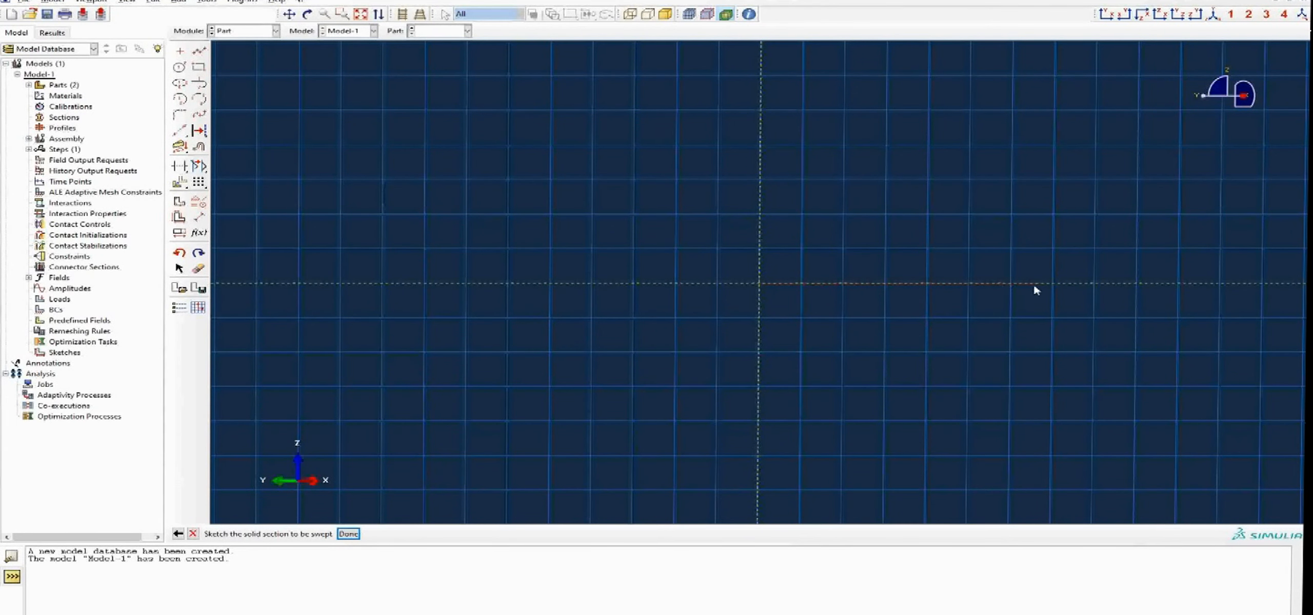
Sketch a closed six-sided section about 30 wide and 10 high centred on the origin, and sweep it along the path.
{"action": "left_click", "coordinate": [199, 53]}
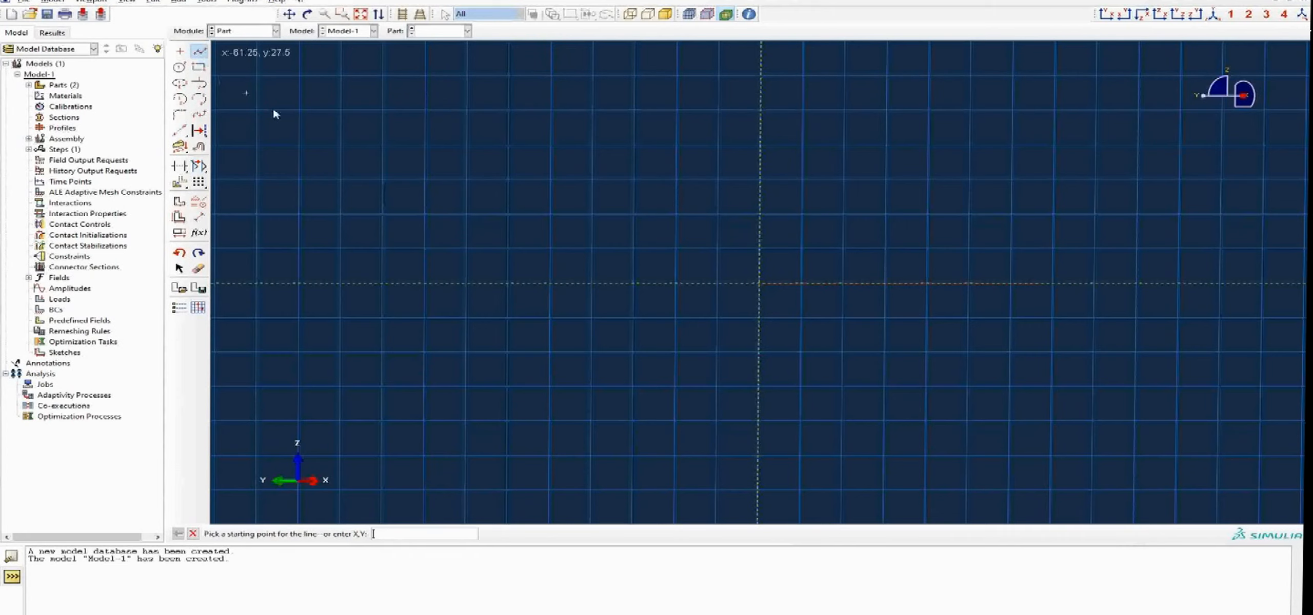
{"action": "left_click", "coordinate": [632, 282]}
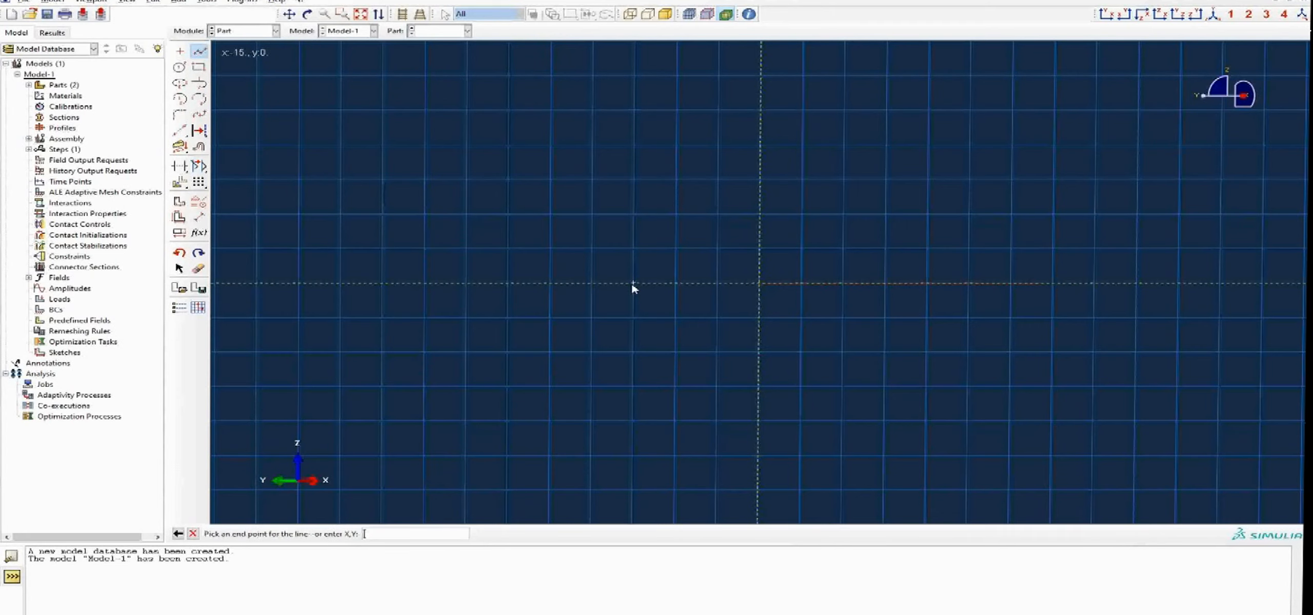
{"action": "left_click", "coordinate": [674, 249]}
{"action": "left_click", "coordinate": [843, 248]}
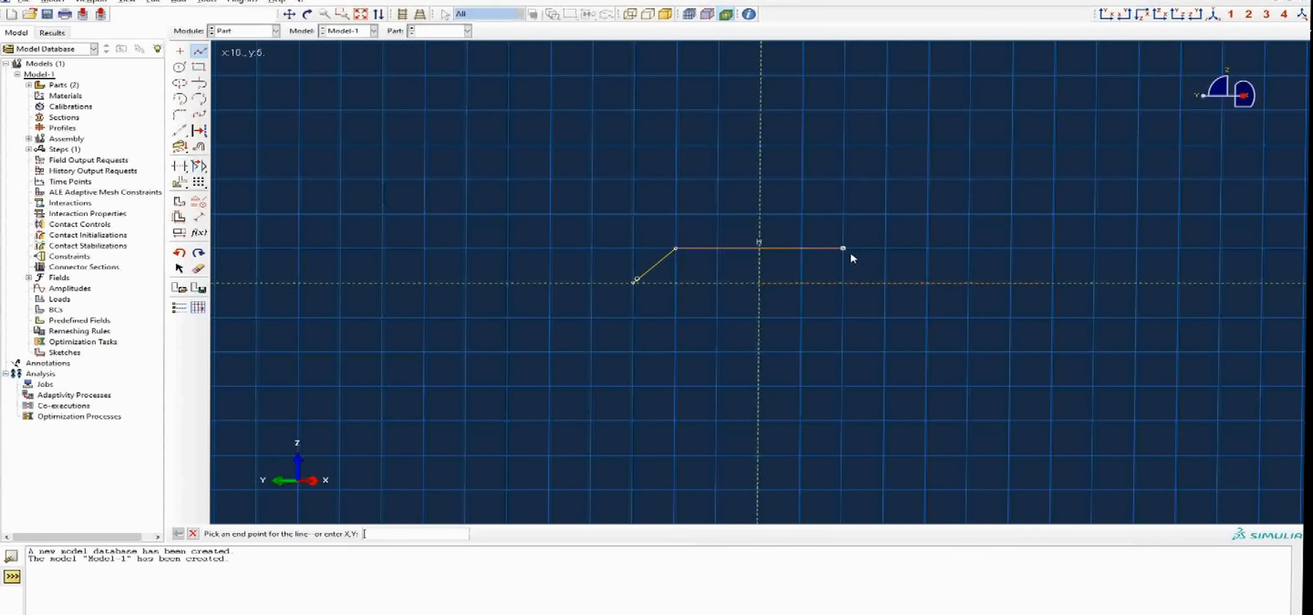
{"action": "left_click", "coordinate": [884, 283]}
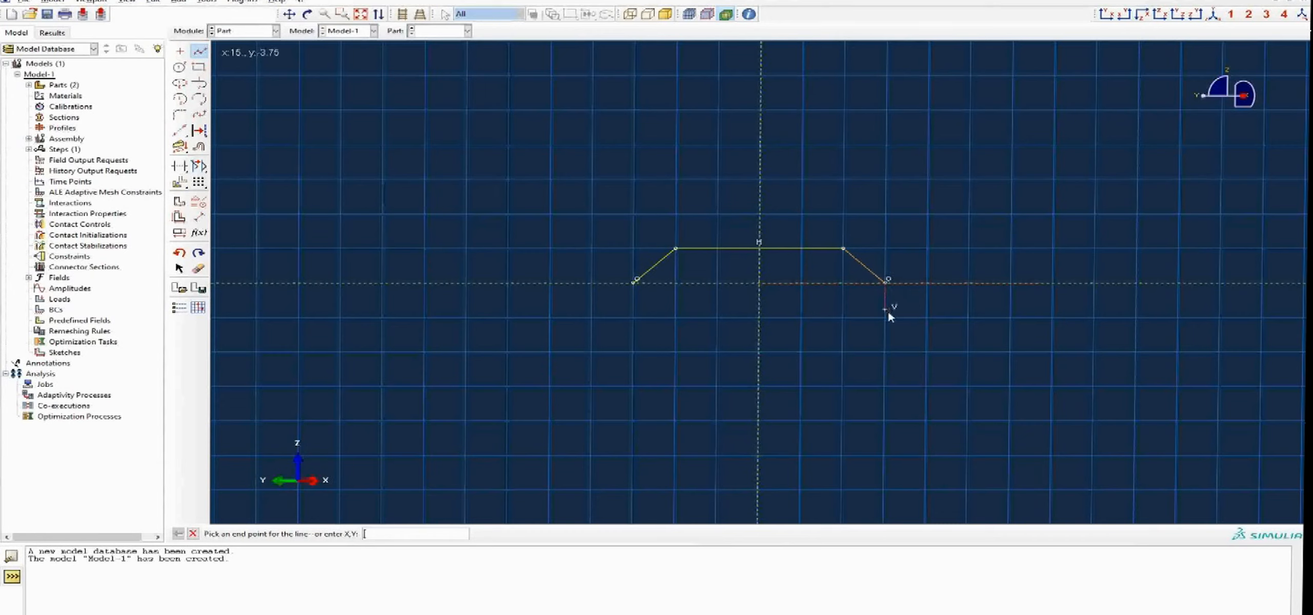
{"action": "left_click", "coordinate": [843, 318]}
{"action": "left_click", "coordinate": [675, 317]}
{"action": "left_click", "coordinate": [635, 283]}
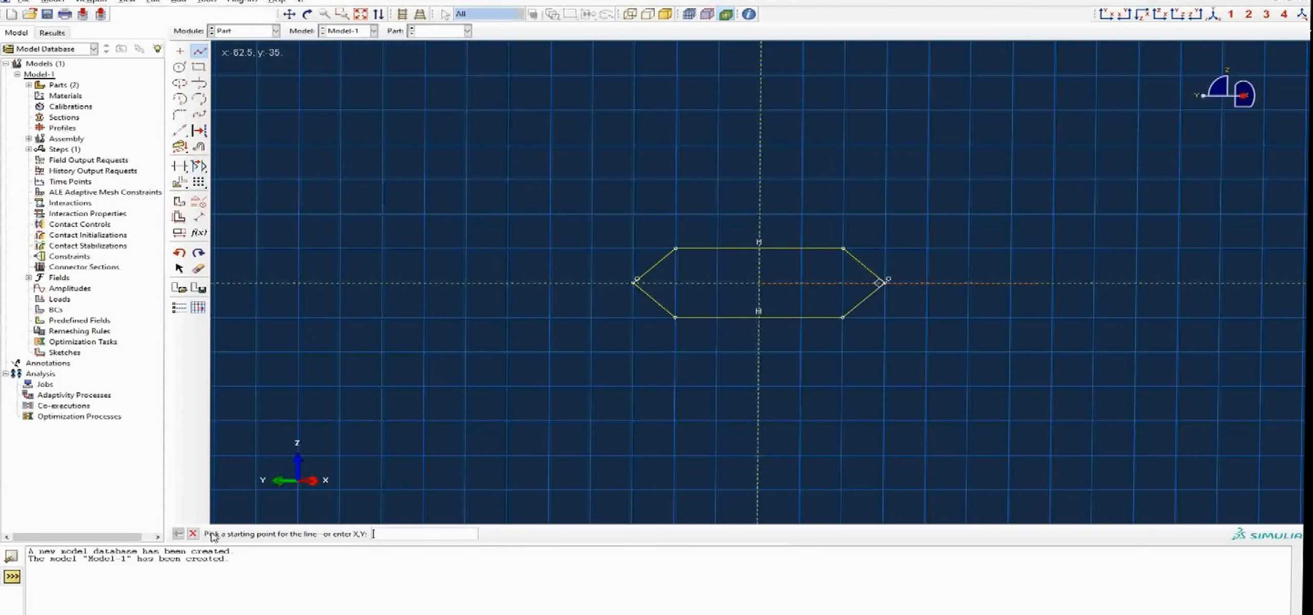
{"action": "left_click", "coordinate": [193, 534]}
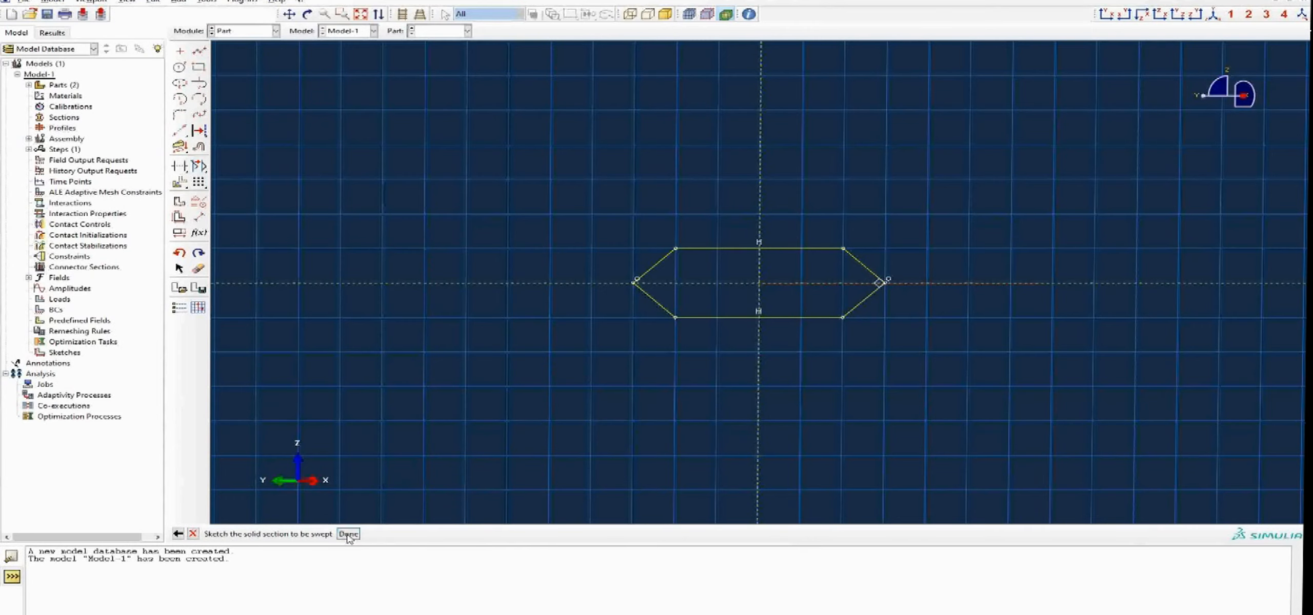
{"action": "left_click", "coordinate": [349, 533]}
{"action": "left_click_drag", "start_coordinate": [628, 376], "coordinate": [700, 298], "text": "ctrl+alt"}
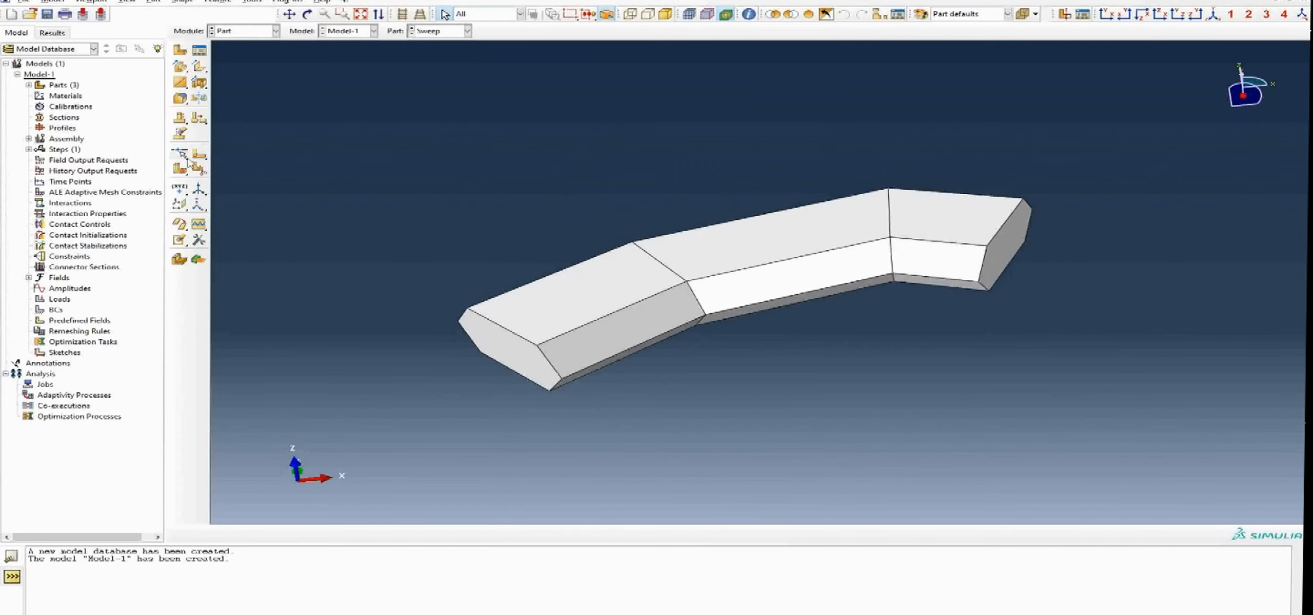
Rename Part-1 as Extrusion.
{"action": "left_click", "coordinate": [447, 33]}
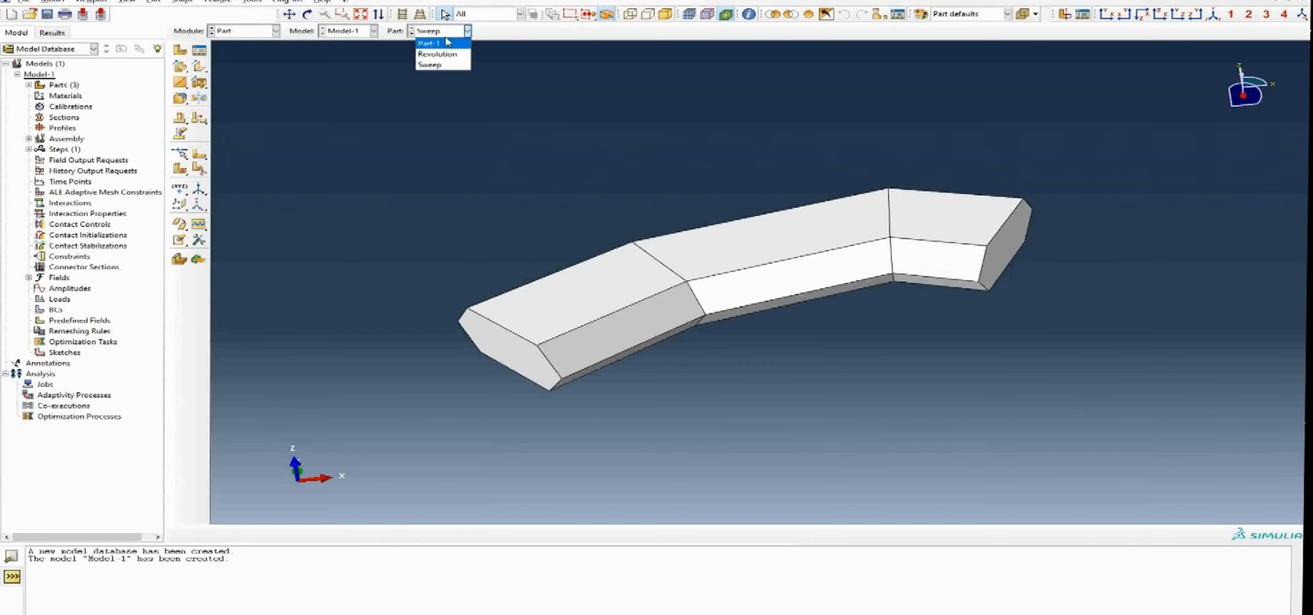
{"action": "left_click", "coordinate": [429, 65]}
{"action": "left_click", "coordinate": [29, 85]}
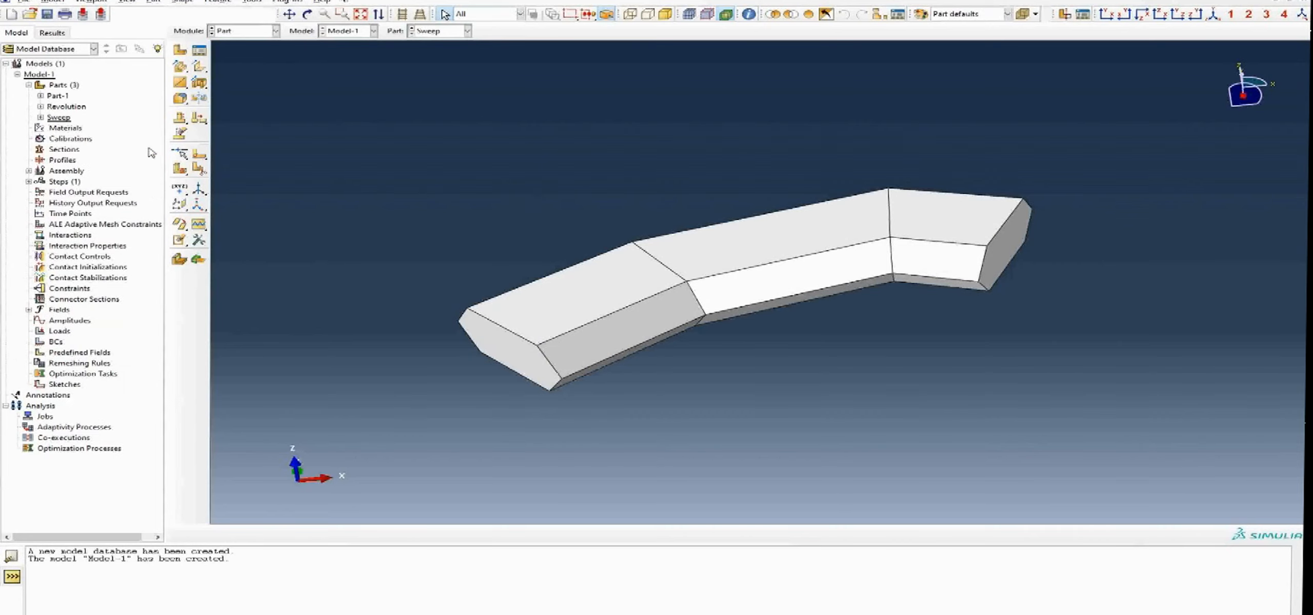
{"action": "right_click", "coordinate": [58, 97]}
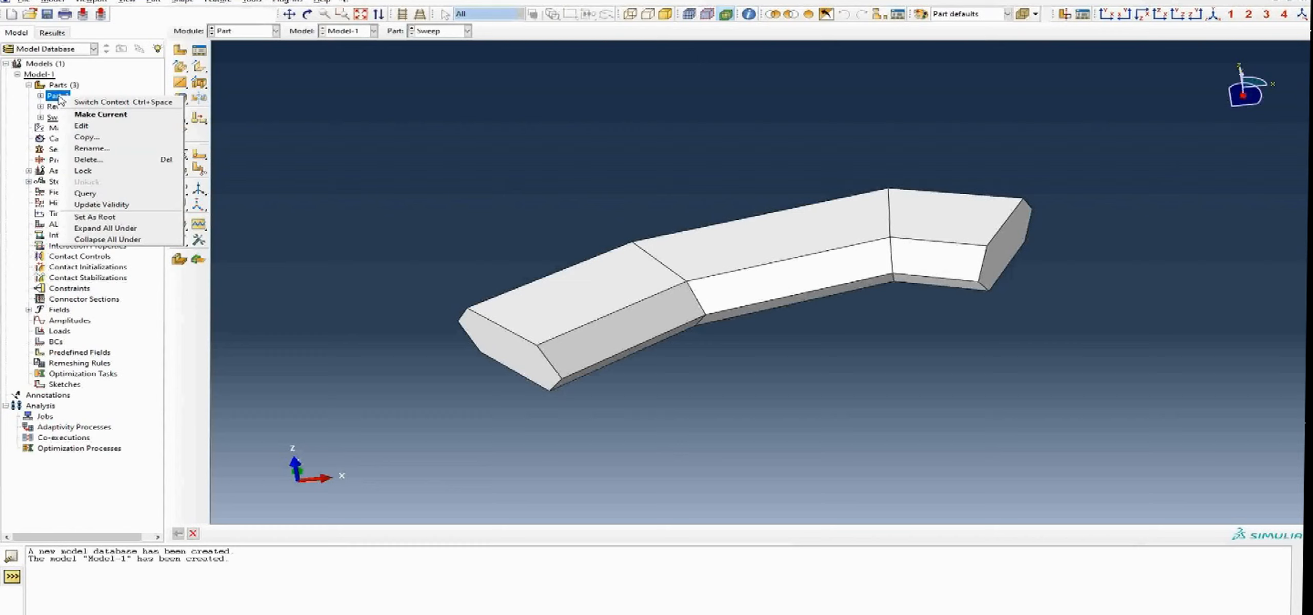
{"action": "left_click", "coordinate": [85, 149]}
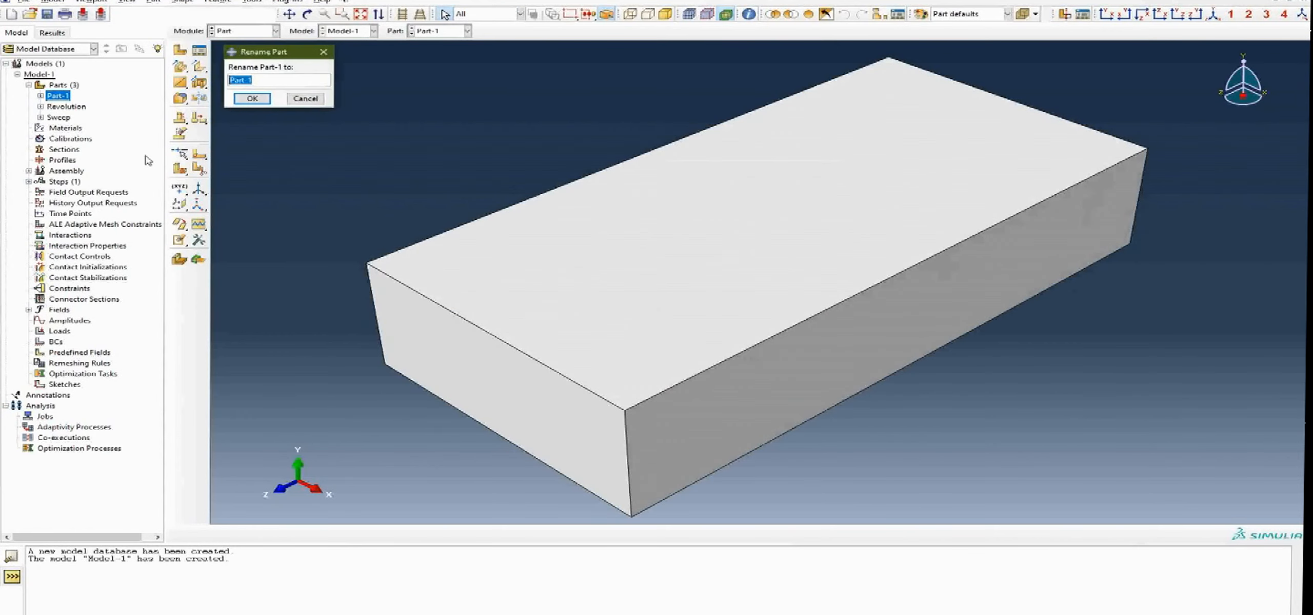
{"action": "type", "text": "Extrusion"}
{"action": "left_click", "coordinate": [246, 100]}
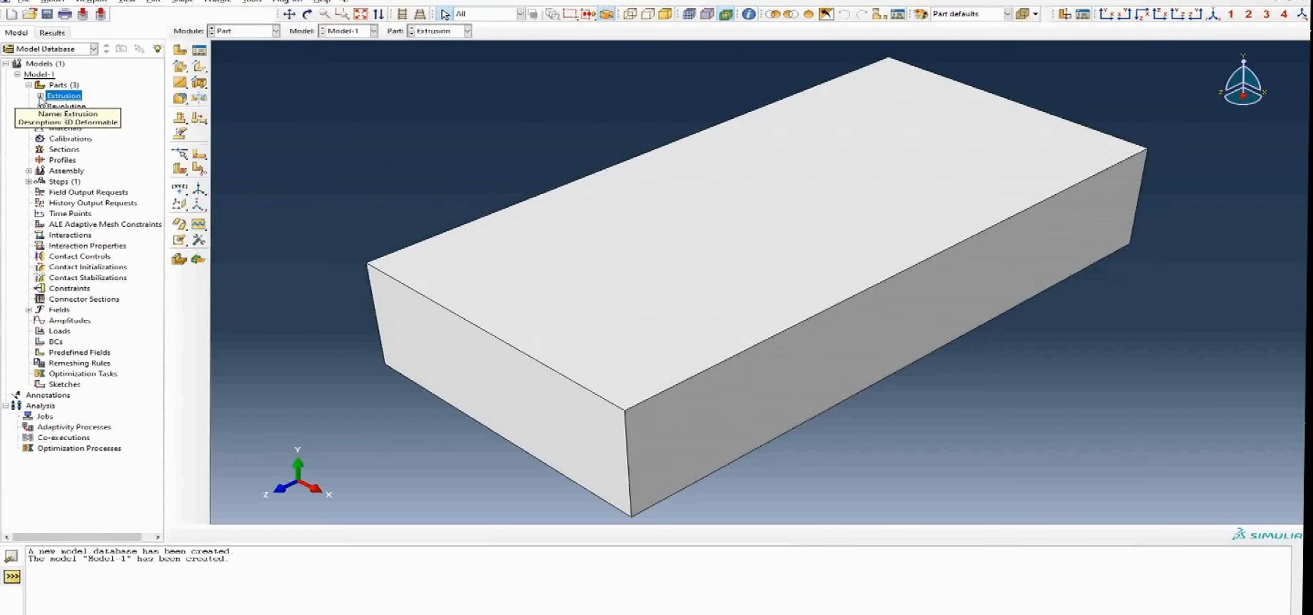
Open the Extrusion part's solid extrude feature for editing from the model tree.
{"action": "left_click", "coordinate": [40, 96]}
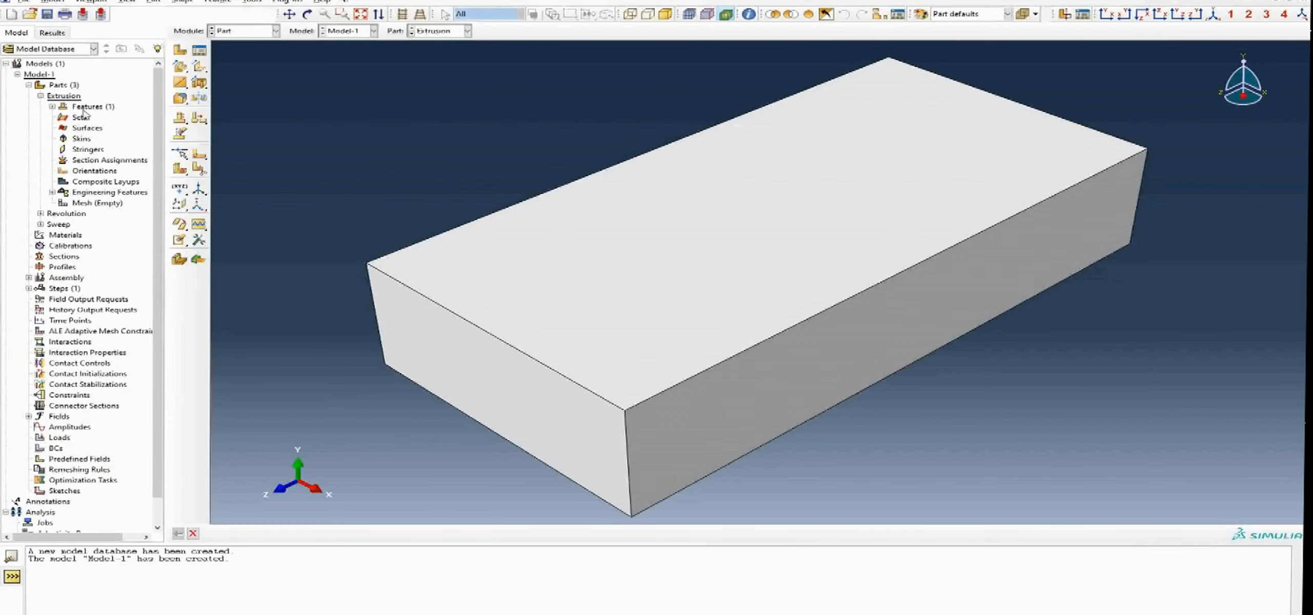
{"action": "left_click", "coordinate": [52, 107]}
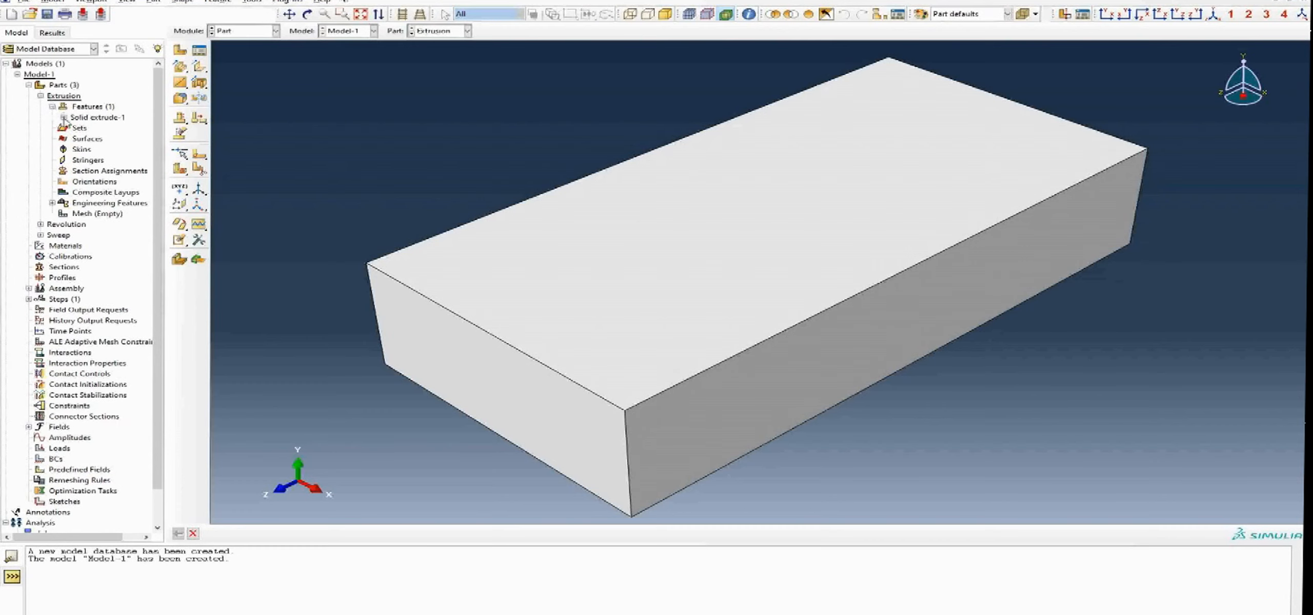
{"action": "left_click", "coordinate": [64, 117]}
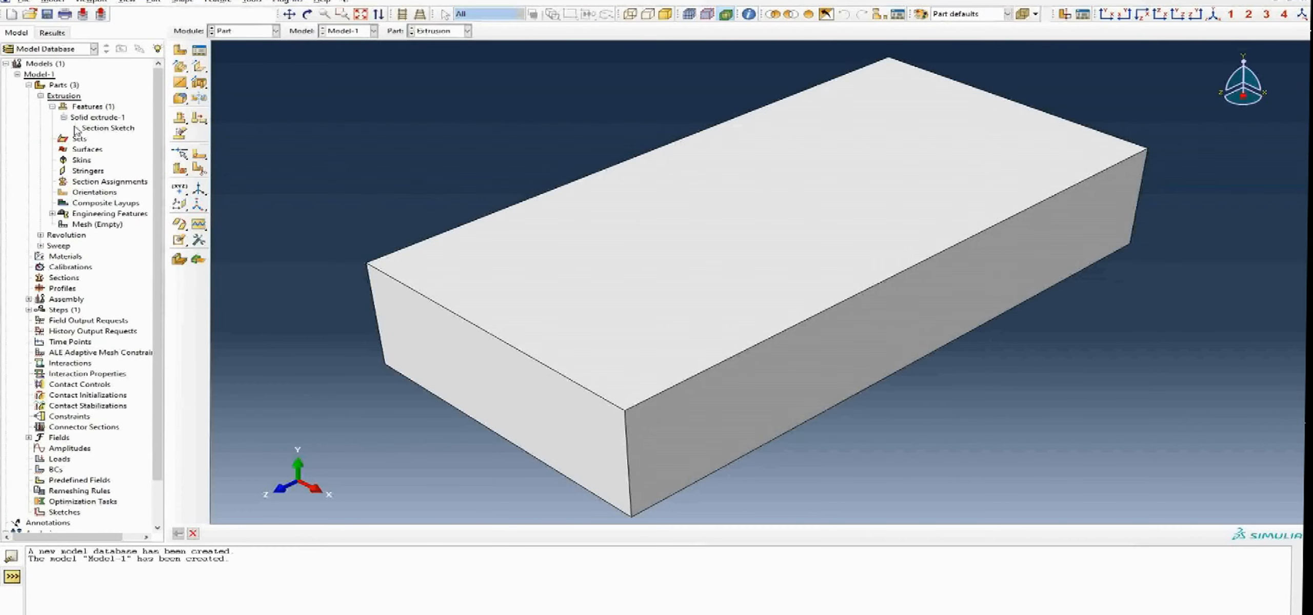
{"action": "left_click", "coordinate": [108, 128]}
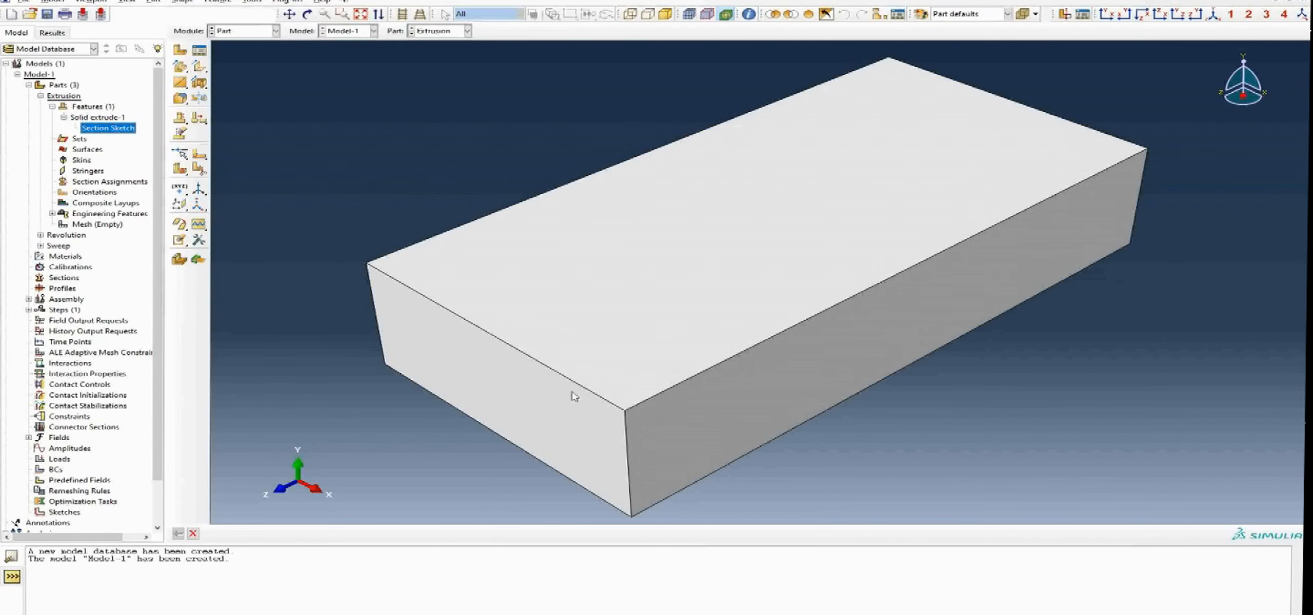
{"action": "key", "text": "Up"}
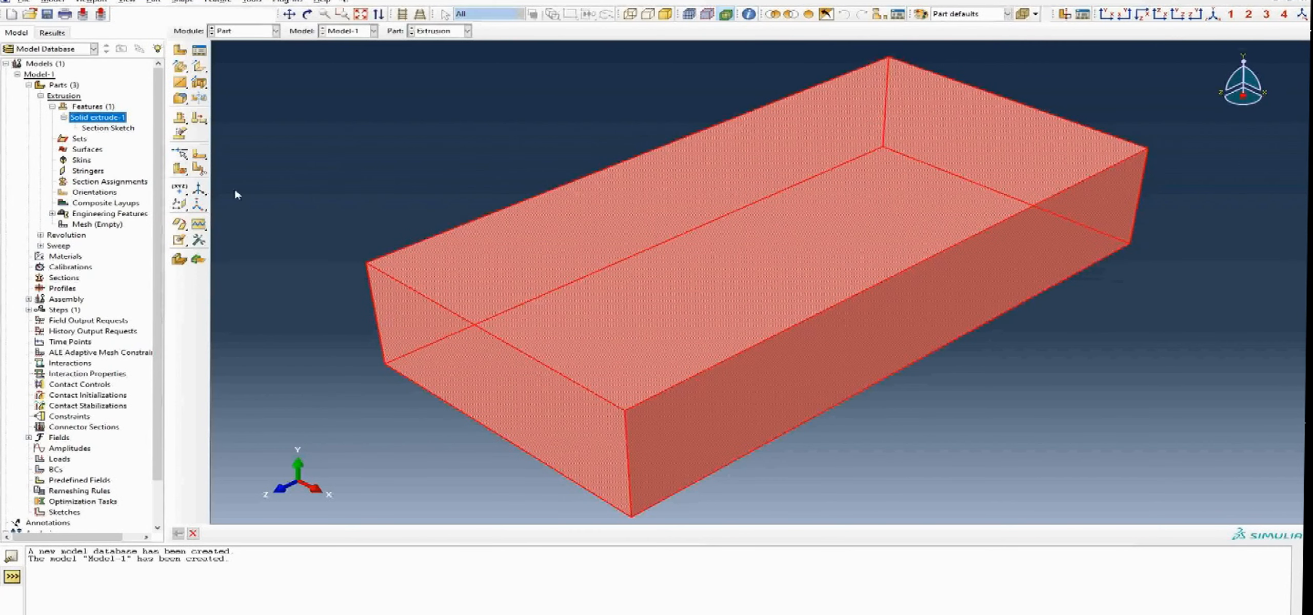
{"action": "right_click", "coordinate": [95, 122]}
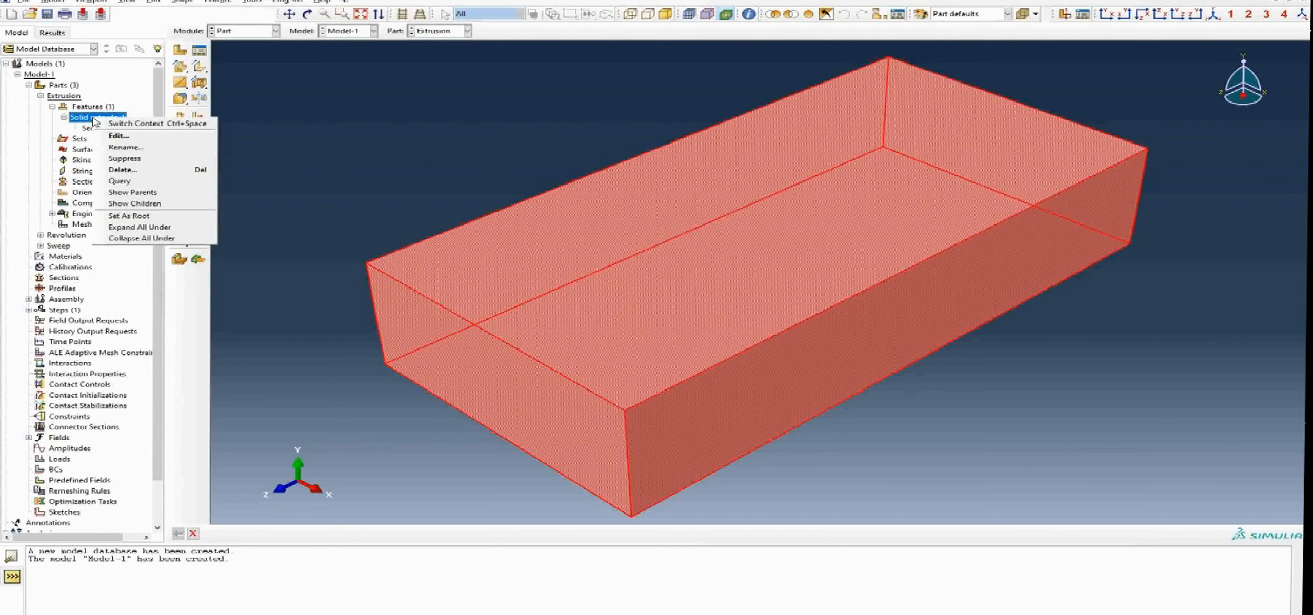
{"action": "left_click", "coordinate": [115, 136]}
Apply an extrusion depth of 50 to the solid extrude feature.
{"action": "double_click", "coordinate": [296, 83]}
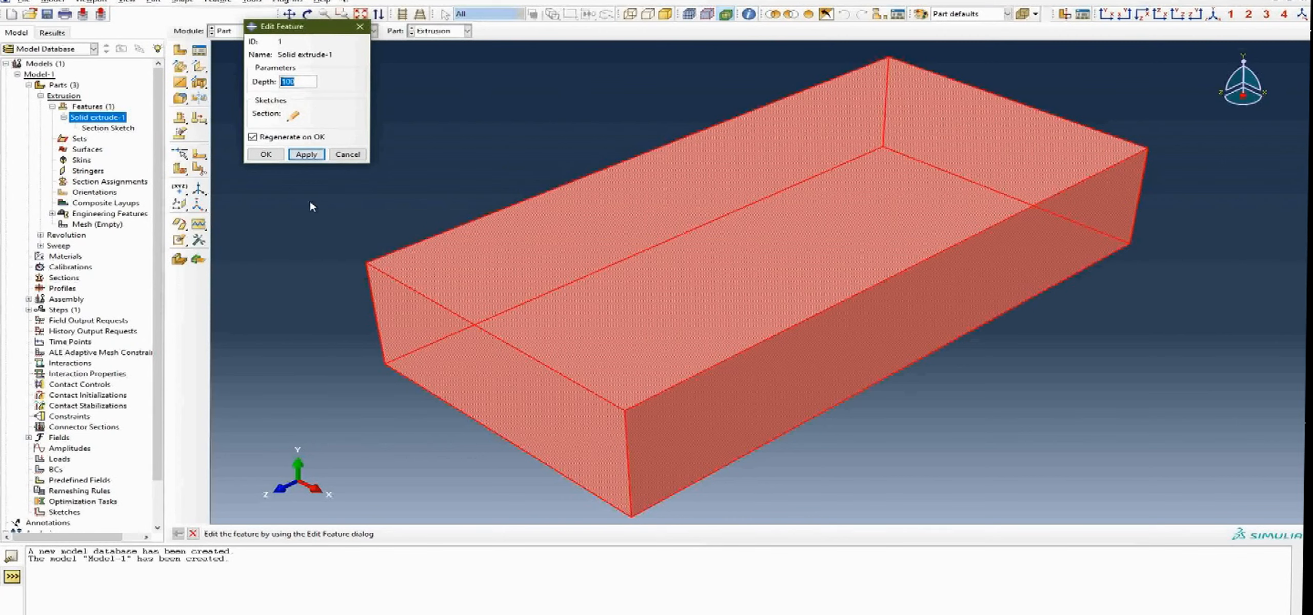
{"action": "type", "text": "50"}
{"action": "left_click", "coordinate": [306, 154]}
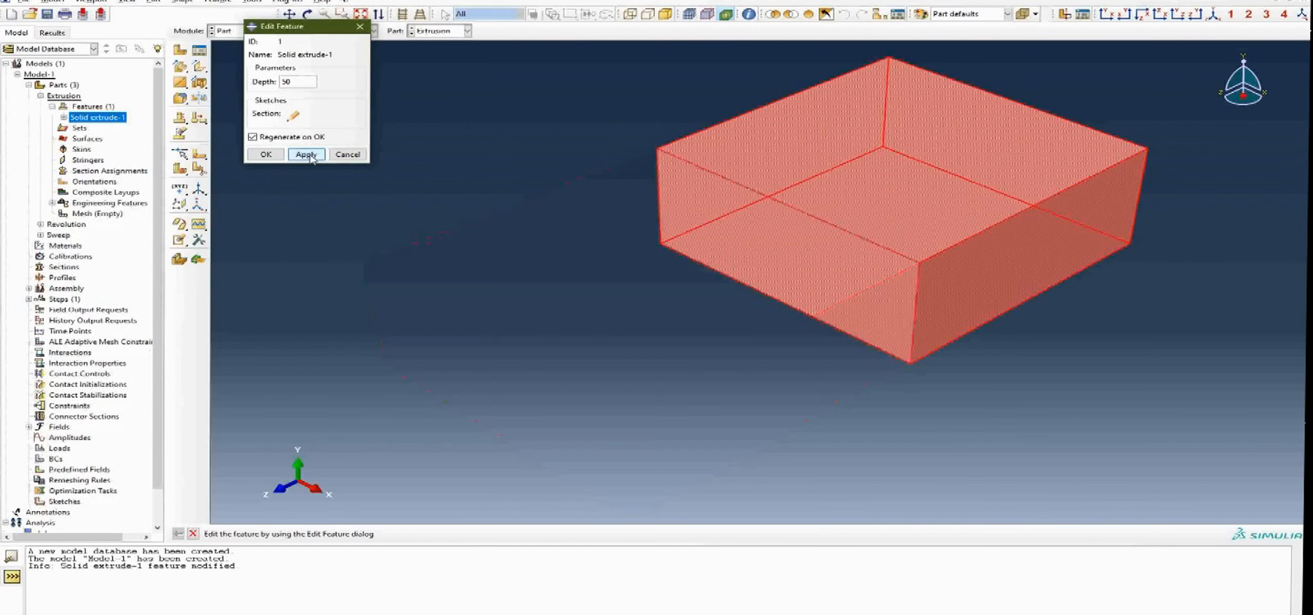
Set the solid extrude feature's depth to 150 and regenerate the block.
{"action": "left_click_drag", "start_coordinate": [294, 82], "coordinate": [265, 84]}
{"action": "type", "text": "150"}
{"action": "left_click", "coordinate": [306, 155]}
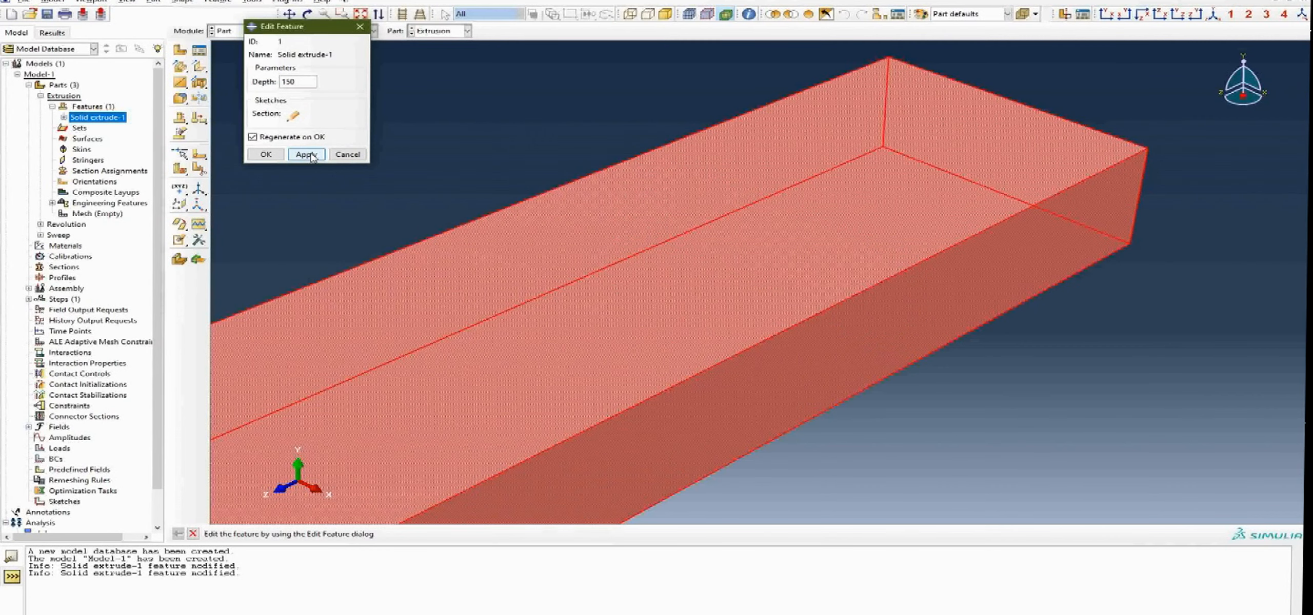
Set the solid extrude feature's depth to 100 and regenerate the block.
{"action": "scroll", "coordinate": [649, 258], "scroll_direction": "down", "scroll_amount": 2}
{"action": "scroll", "coordinate": [913, 228], "scroll_direction": "down", "scroll_amount": 1}
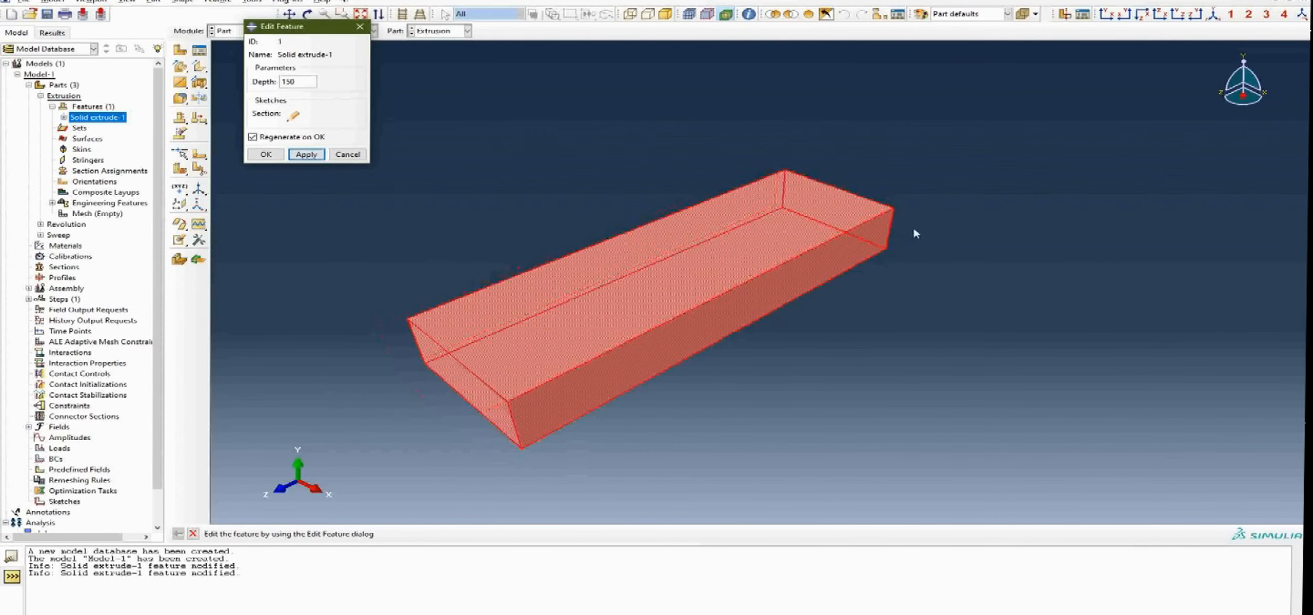
{"action": "scroll", "coordinate": [525, 279], "scroll_direction": "up", "scroll_amount": 3}
{"action": "double_click", "coordinate": [287, 81]}
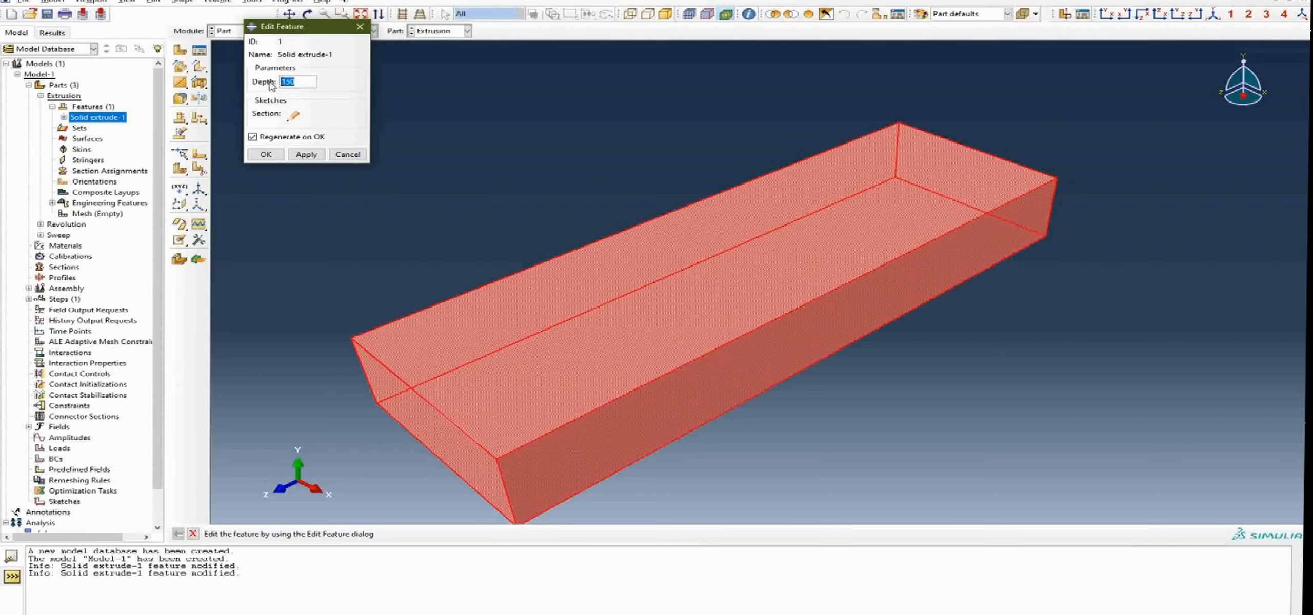
{"action": "type", "text": "100"}
{"action": "left_click", "coordinate": [266, 154]}
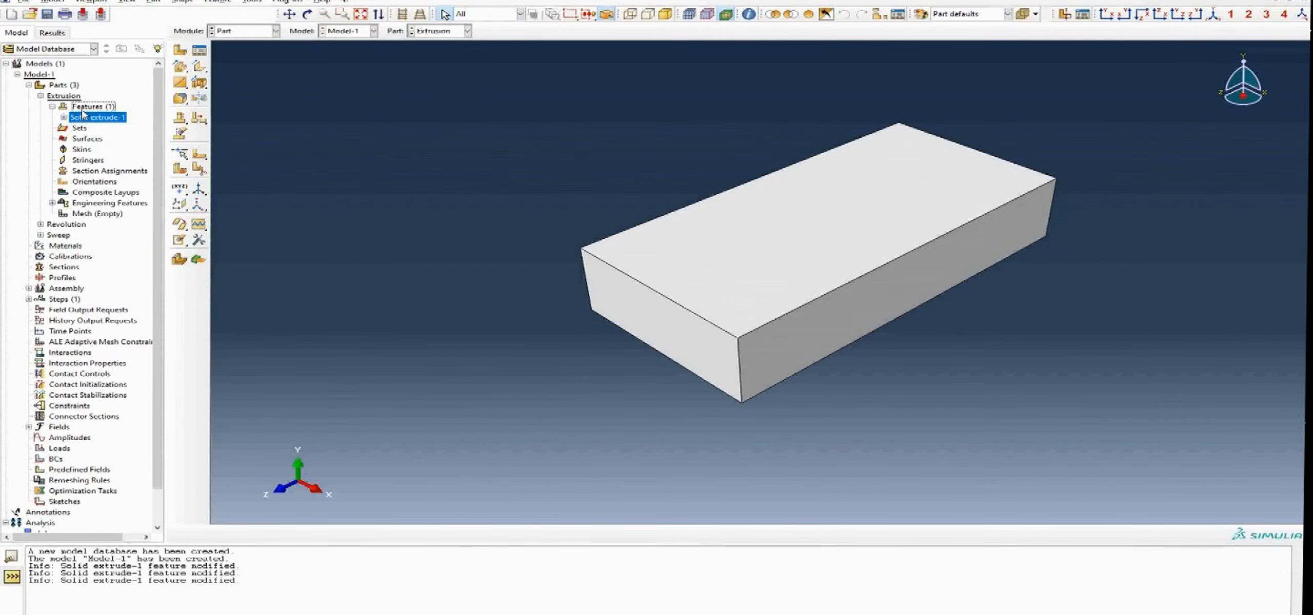
Open the section sketch of the Extrusion part's solid extrude feature for editing.
{"action": "left_click", "coordinate": [63, 118]}
{"action": "left_click", "coordinate": [97, 130]}
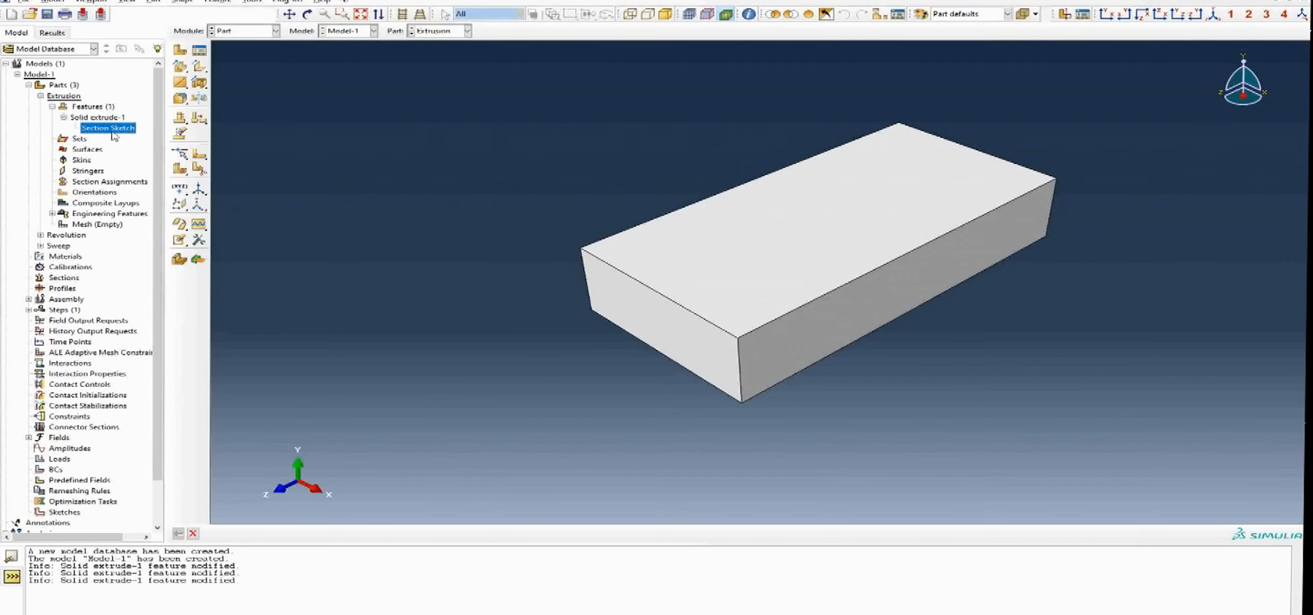
{"action": "right_click", "coordinate": [99, 132]}
{"action": "left_click", "coordinate": [115, 137]}
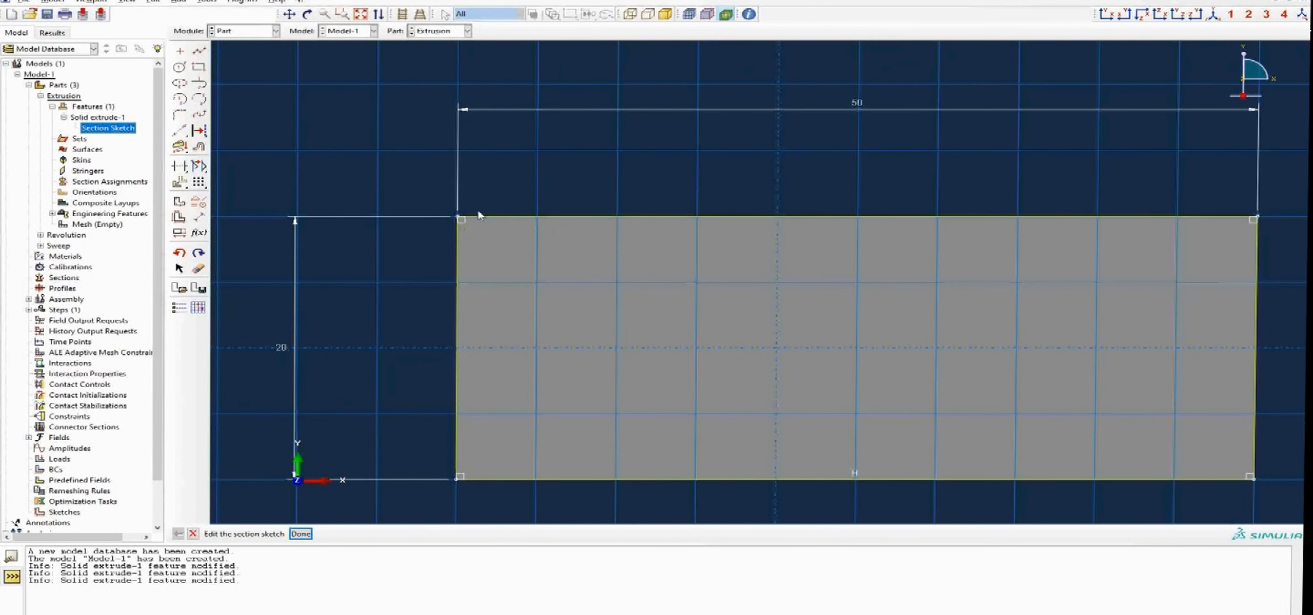
{"action": "scroll", "coordinate": [479, 215], "scroll_direction": "down", "scroll_amount": 3}
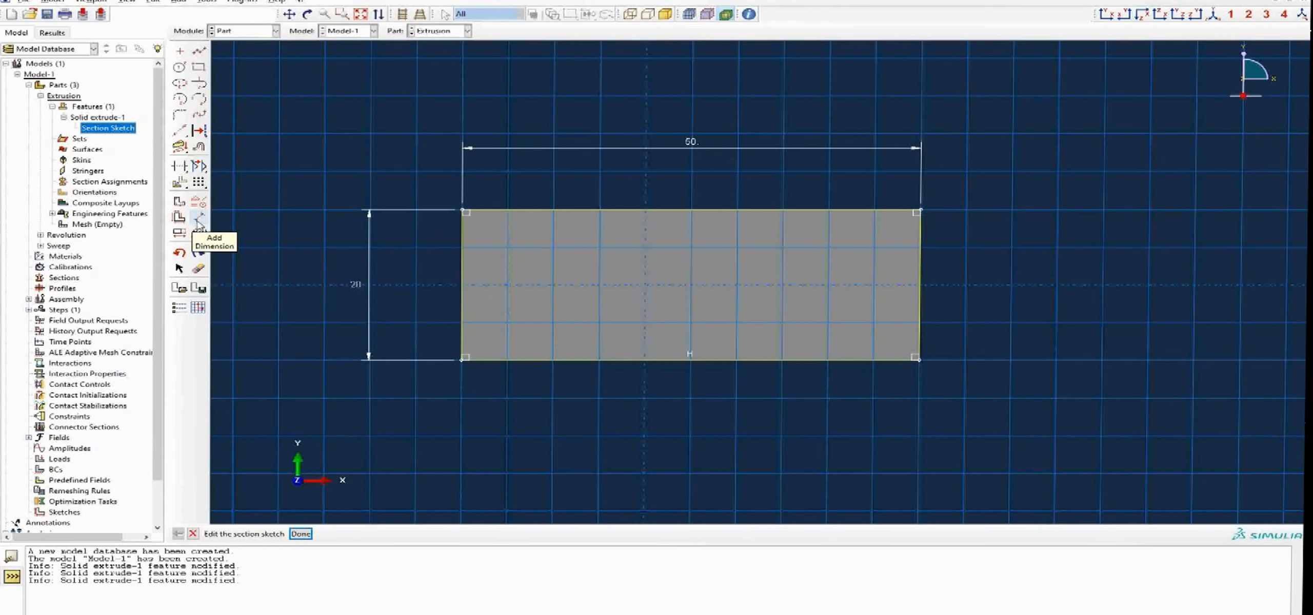
Delete all four edges and the dimensions of the rectangular profile from the section sketch.
{"action": "left_click", "coordinate": [199, 268]}
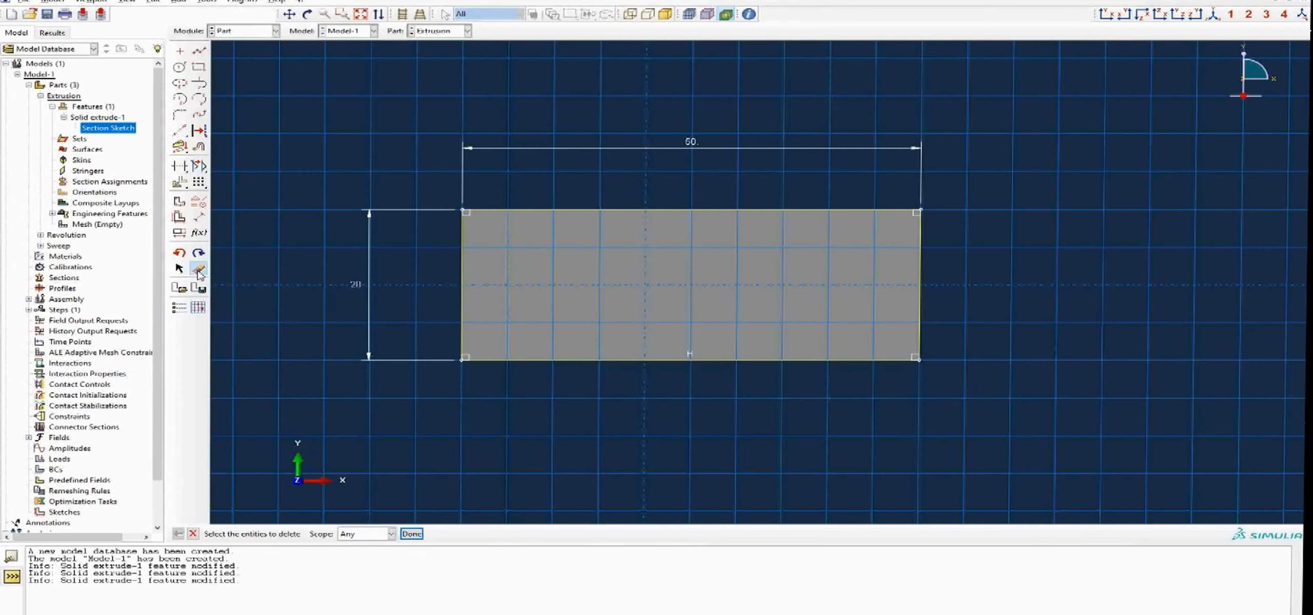
{"action": "left_click", "coordinate": [462, 297]}
{"action": "left_click", "coordinate": [413, 534]}
{"action": "left_click", "coordinate": [558, 360]}
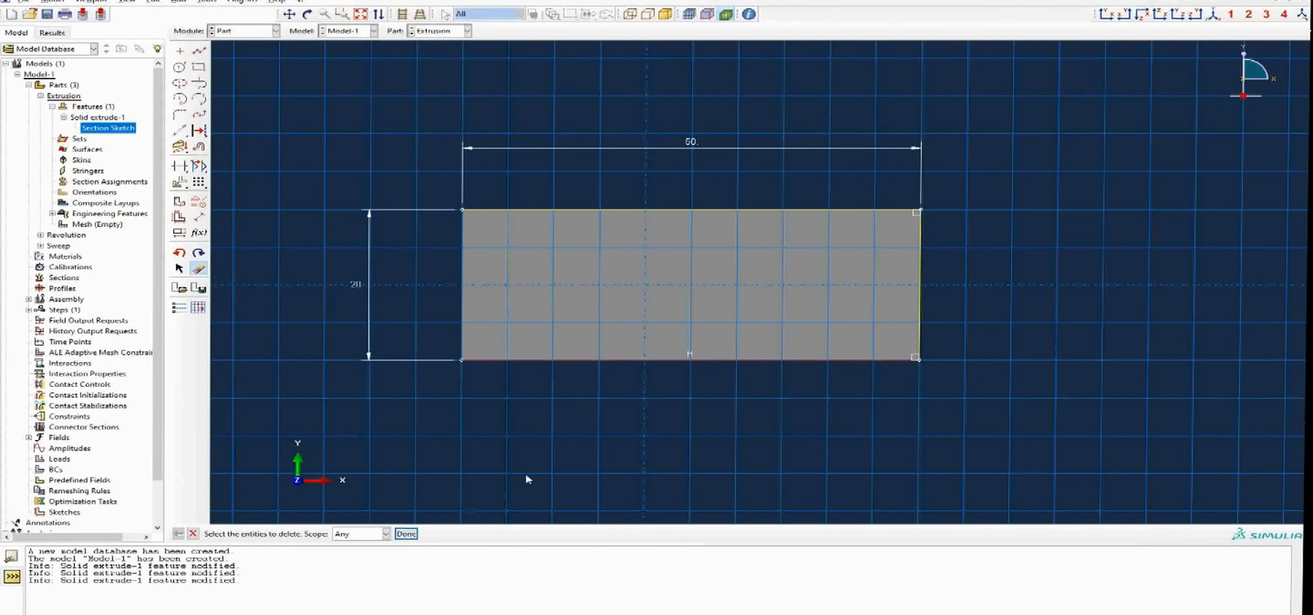
{"action": "middle_click", "coordinate": [606, 417]}
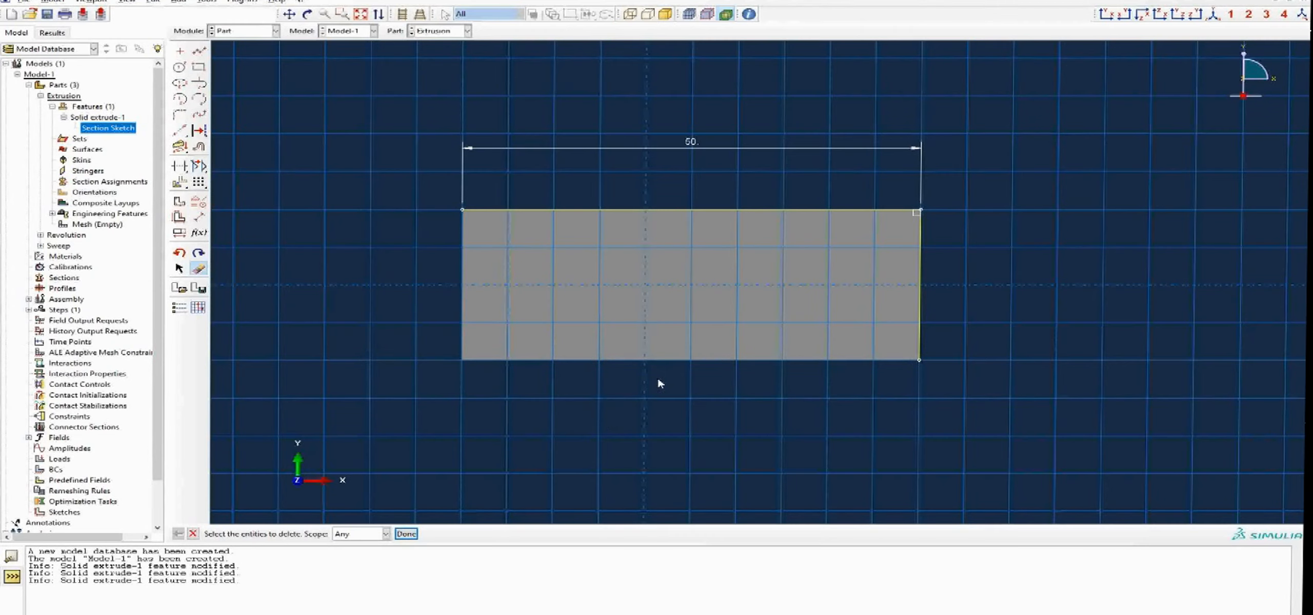
{"action": "left_click_drag", "start_coordinate": [967, 280], "coordinate": [665, 169]}
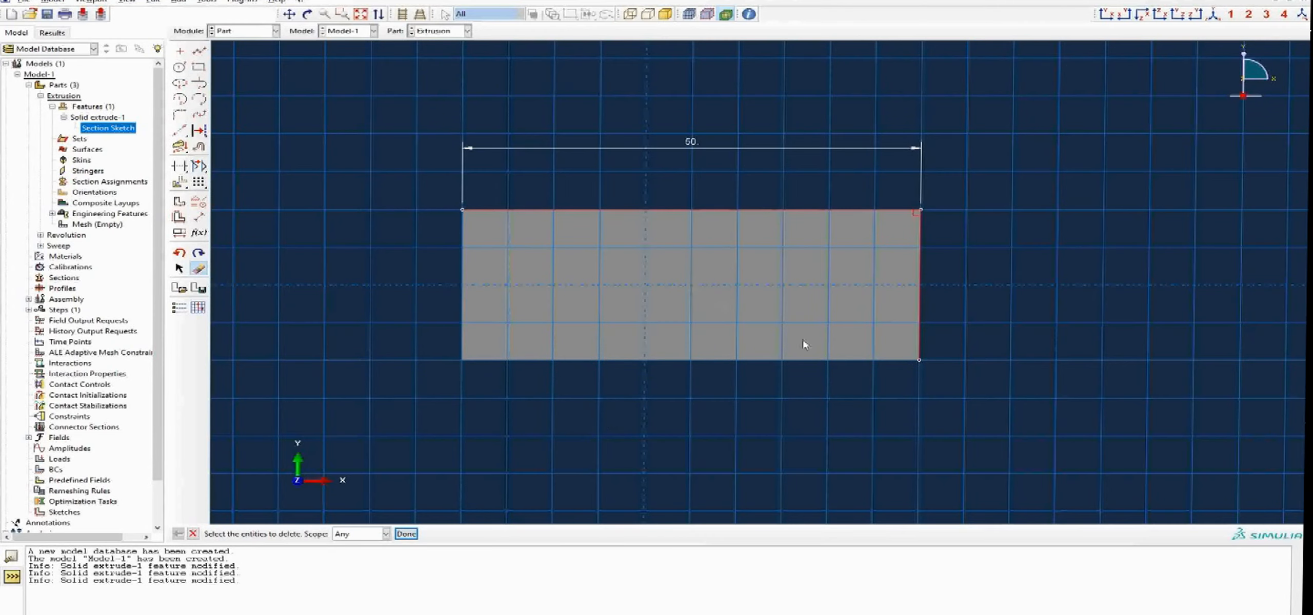
{"action": "left_click_drag", "start_coordinate": [1041, 169], "coordinate": [347, 425]}
{"action": "middle_click", "coordinate": [1007, 342]}
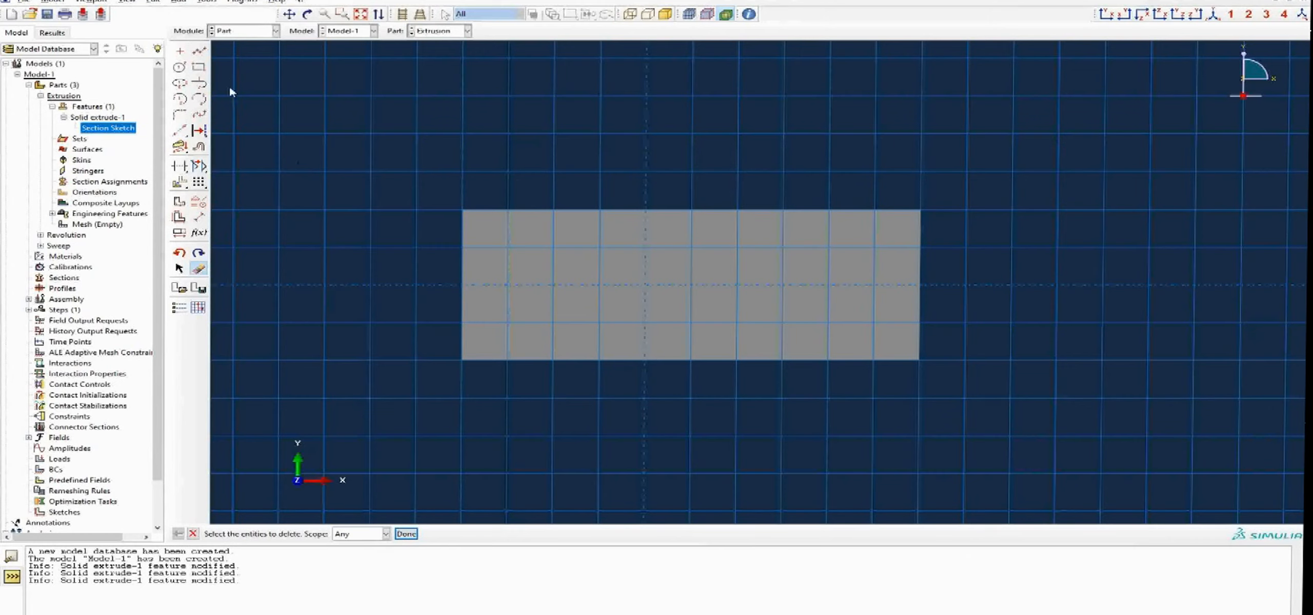
Sketch a closed hexagon with vertices at about (-25,0), (-10,10), (20,10), (35,0), (20,-10) and (-10,-10) using connected lines.
{"action": "left_click", "coordinate": [200, 51]}
{"action": "scroll", "coordinate": [508, 296], "scroll_direction": "down", "scroll_amount": 1}
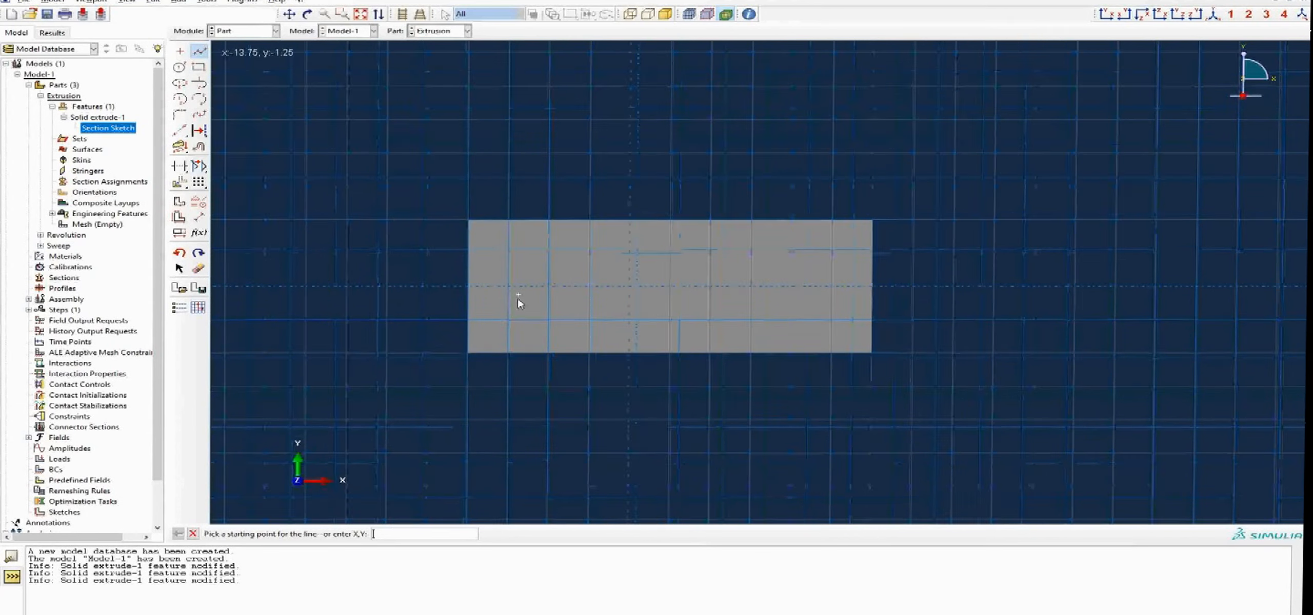
{"action": "scroll", "coordinate": [518, 302], "scroll_direction": "down", "scroll_amount": 1}
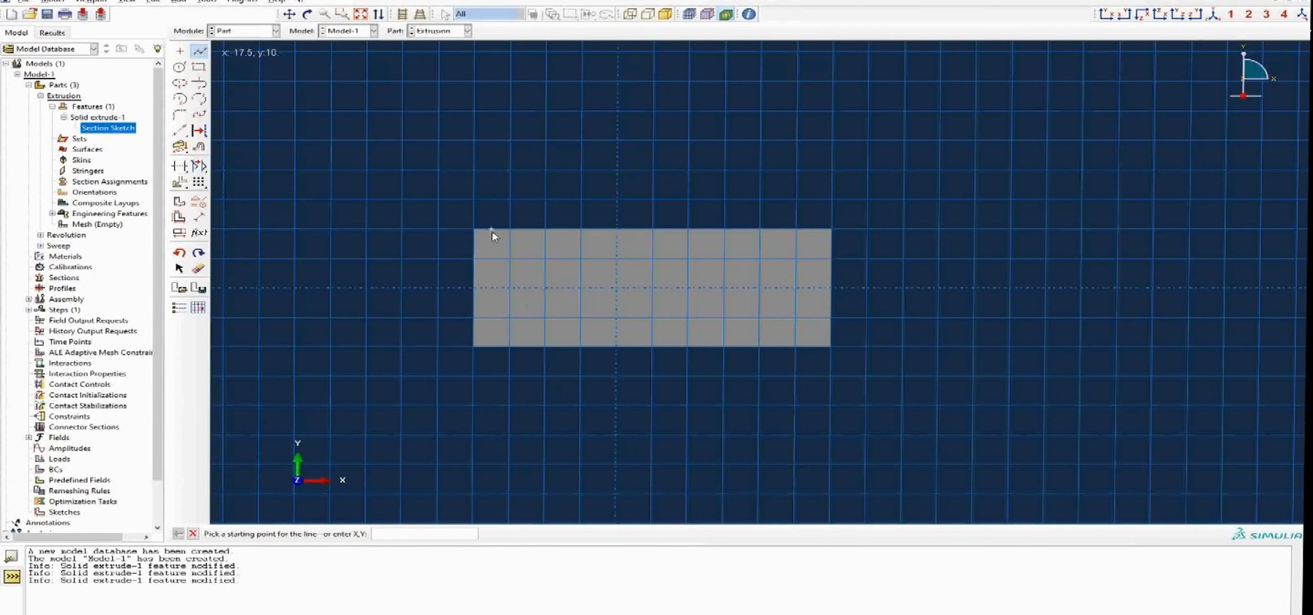
{"action": "left_click", "coordinate": [440, 283]}
{"action": "left_click", "coordinate": [545, 229]}
{"action": "left_click", "coordinate": [759, 228]}
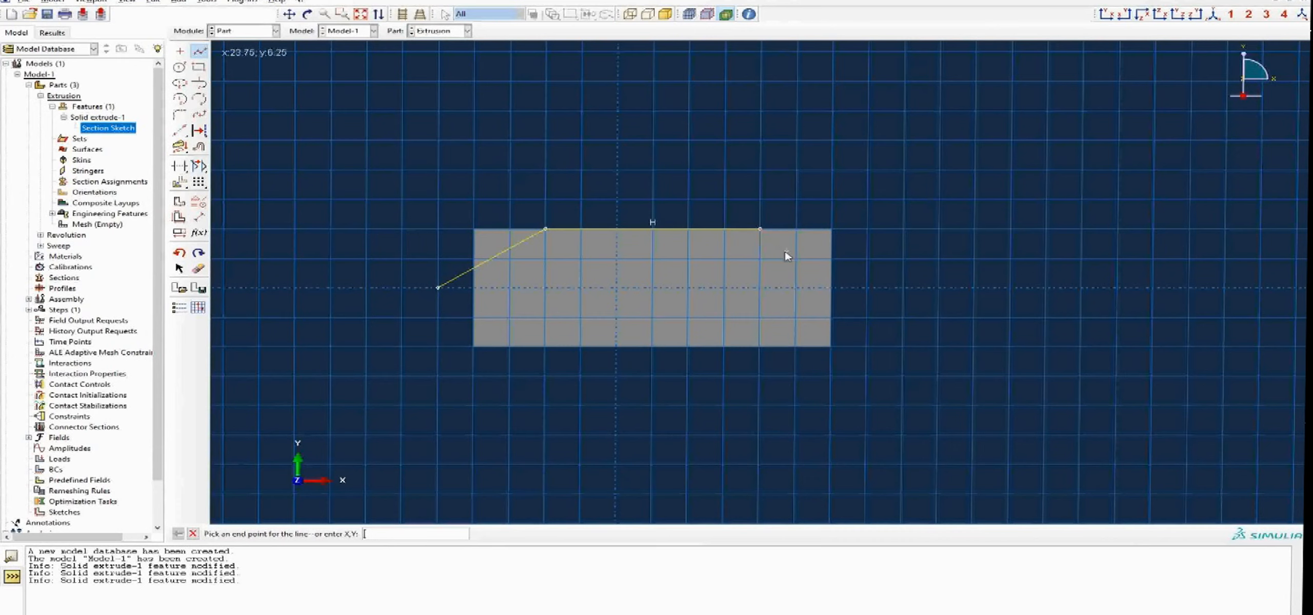
{"action": "left_click", "coordinate": [866, 288]}
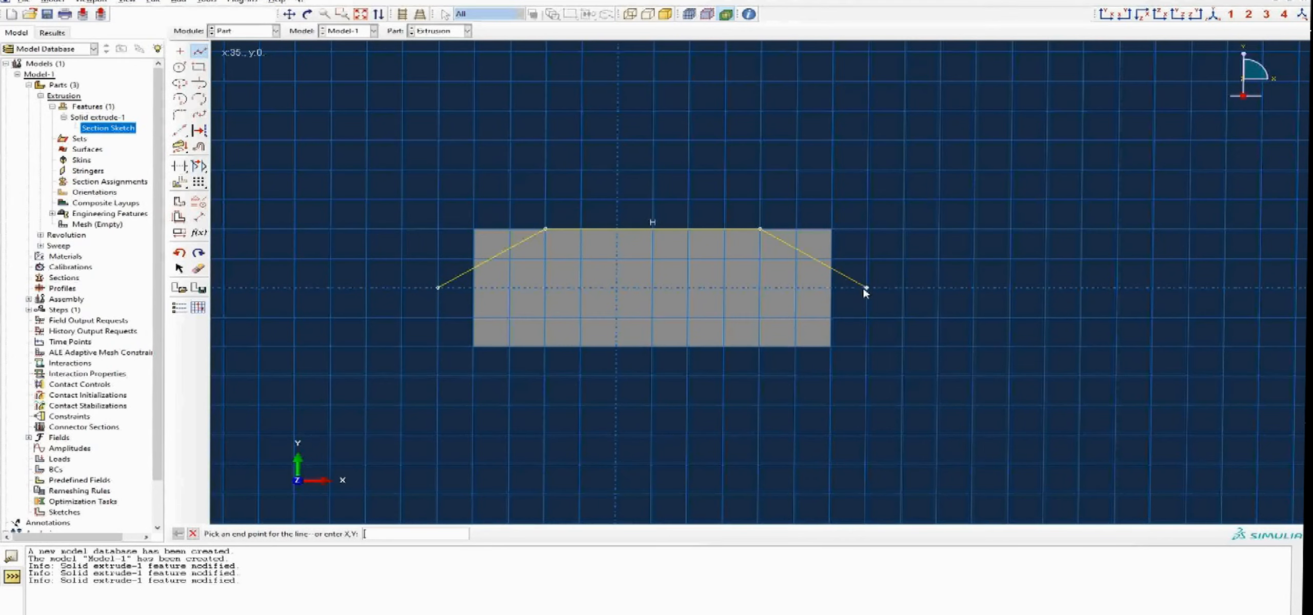
{"action": "left_click", "coordinate": [760, 346]}
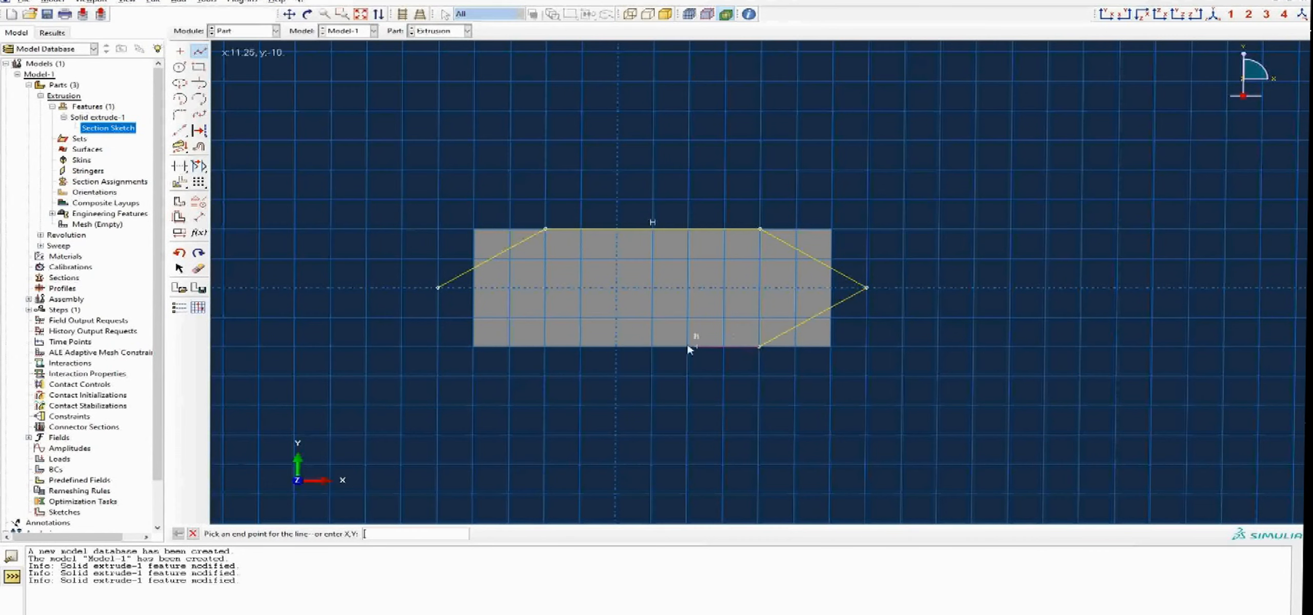
{"action": "left_click", "coordinate": [545, 347]}
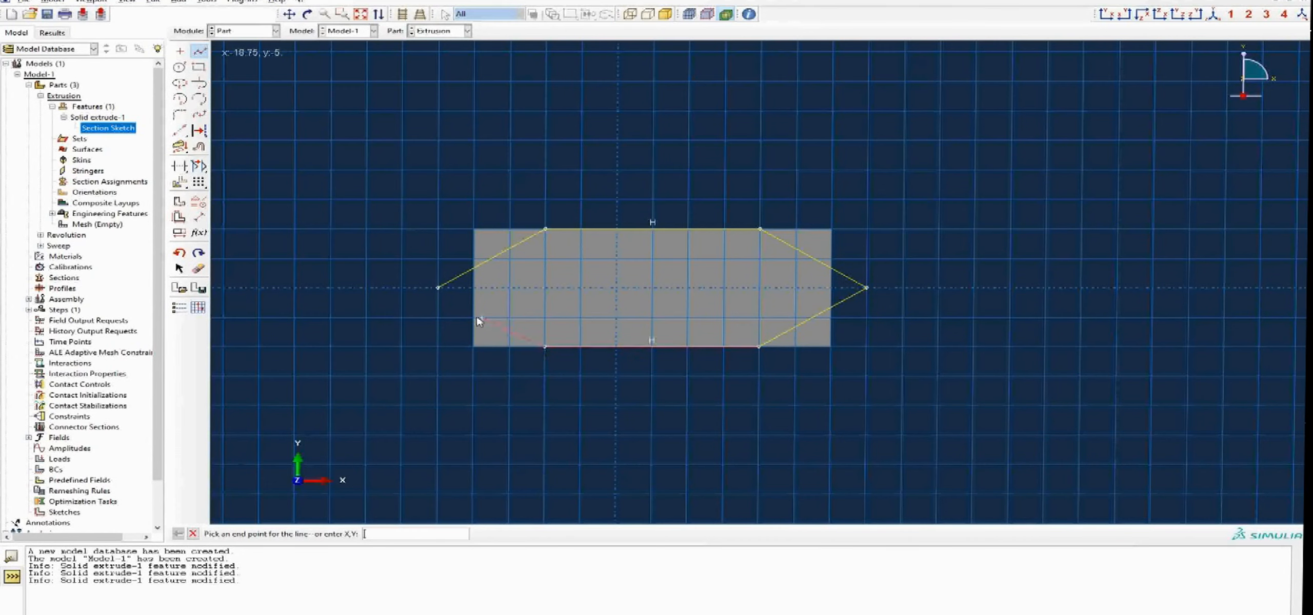
{"action": "left_click", "coordinate": [437, 288]}
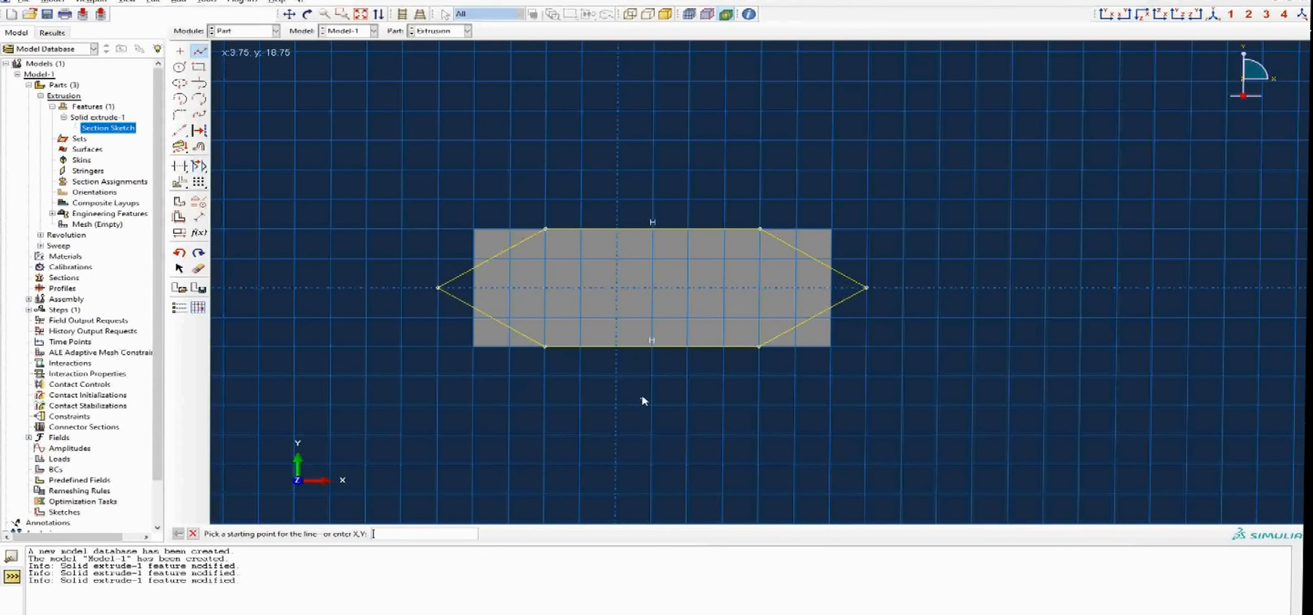
{"action": "key", "text": "Escape"}
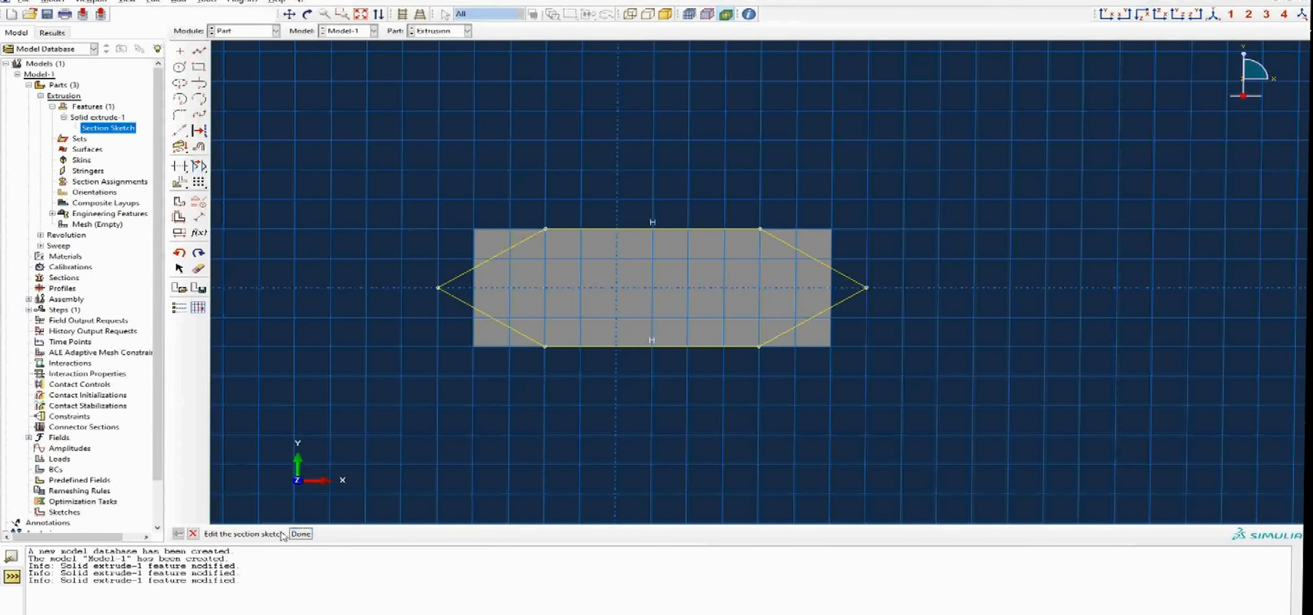
Finish the section sketch and regenerate the Extrusion part's features with the hexagonal profile.
{"action": "left_click", "coordinate": [301, 534]}
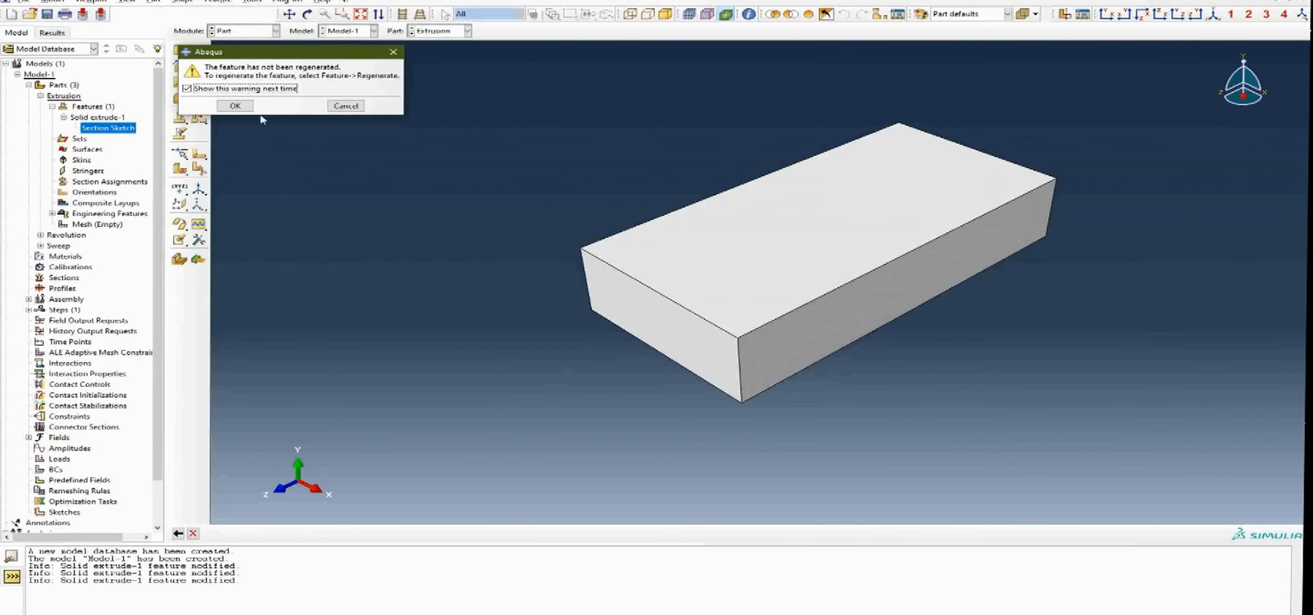
{"action": "left_click", "coordinate": [236, 106]}
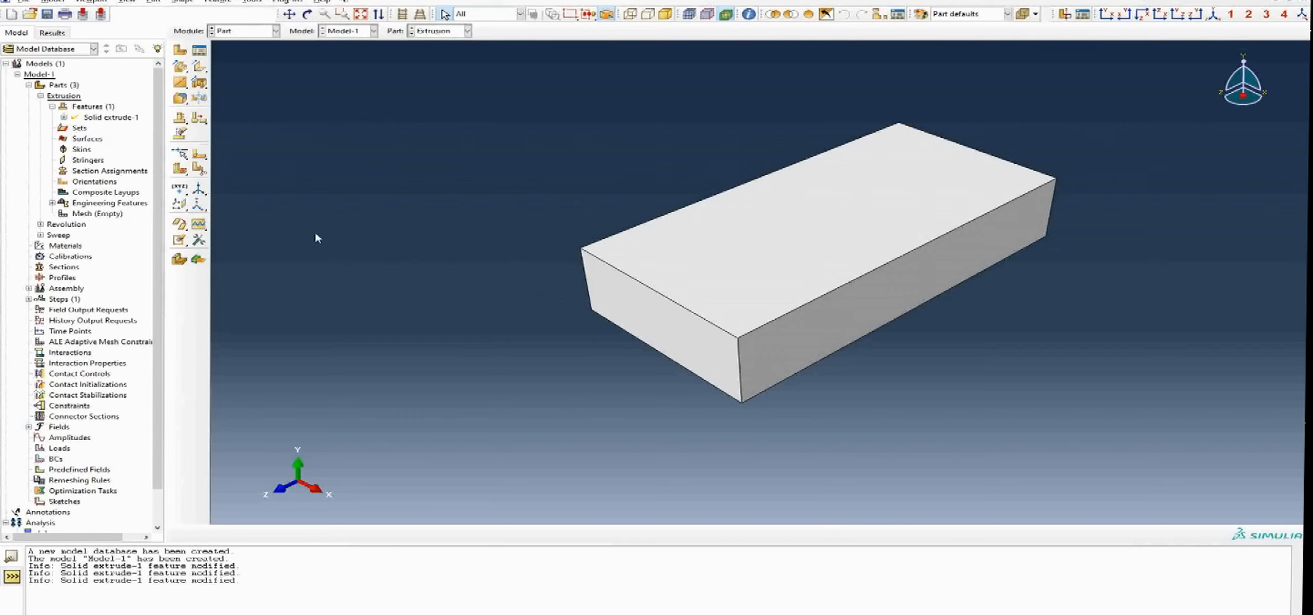
{"action": "left_click", "coordinate": [86, 108]}
{"action": "right_click", "coordinate": [86, 109]}
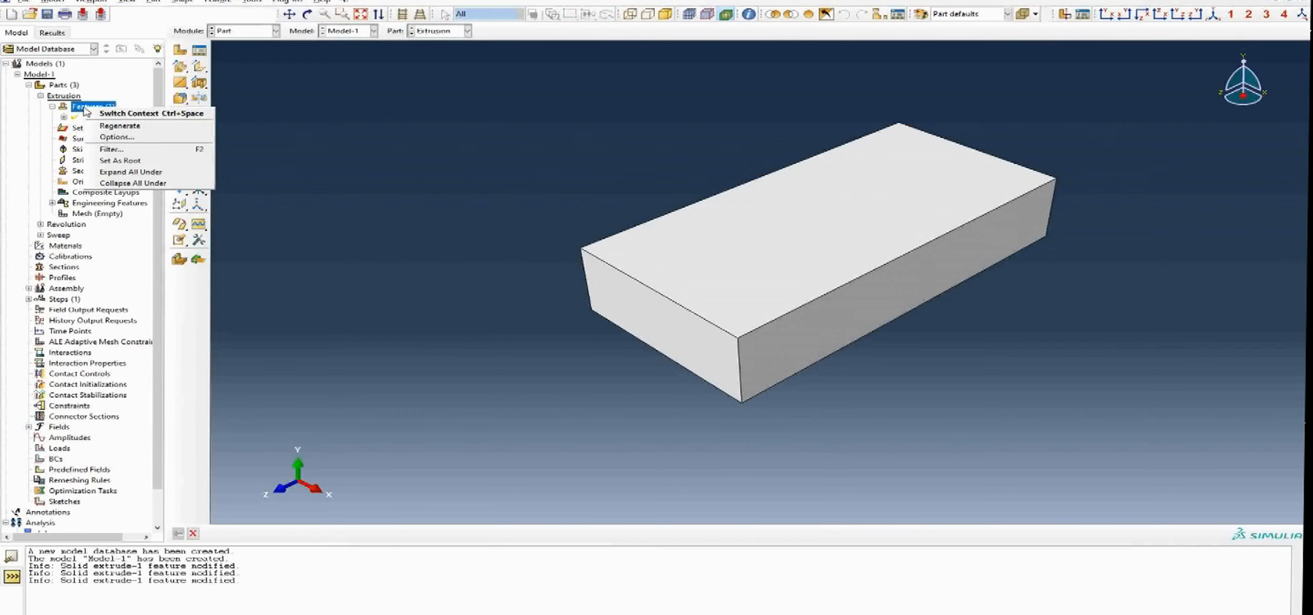
{"action": "left_click", "coordinate": [119, 126]}
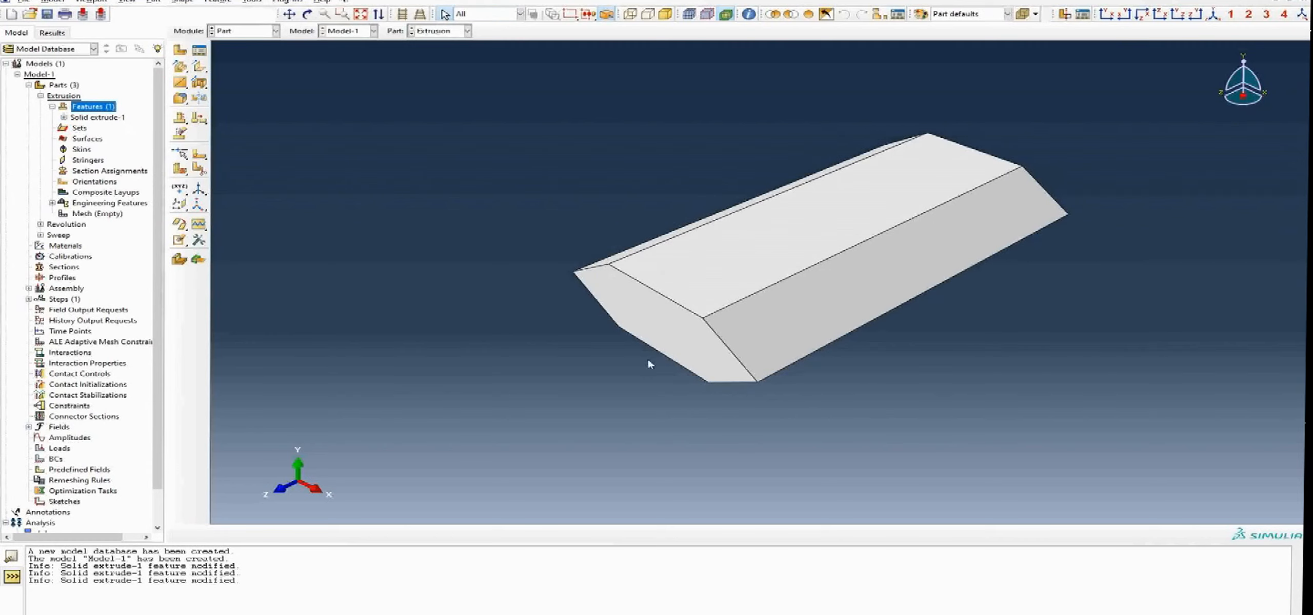
{"action": "left_click_drag", "start_coordinate": [639, 365], "coordinate": [670, 316], "text": "ctrl+alt"}
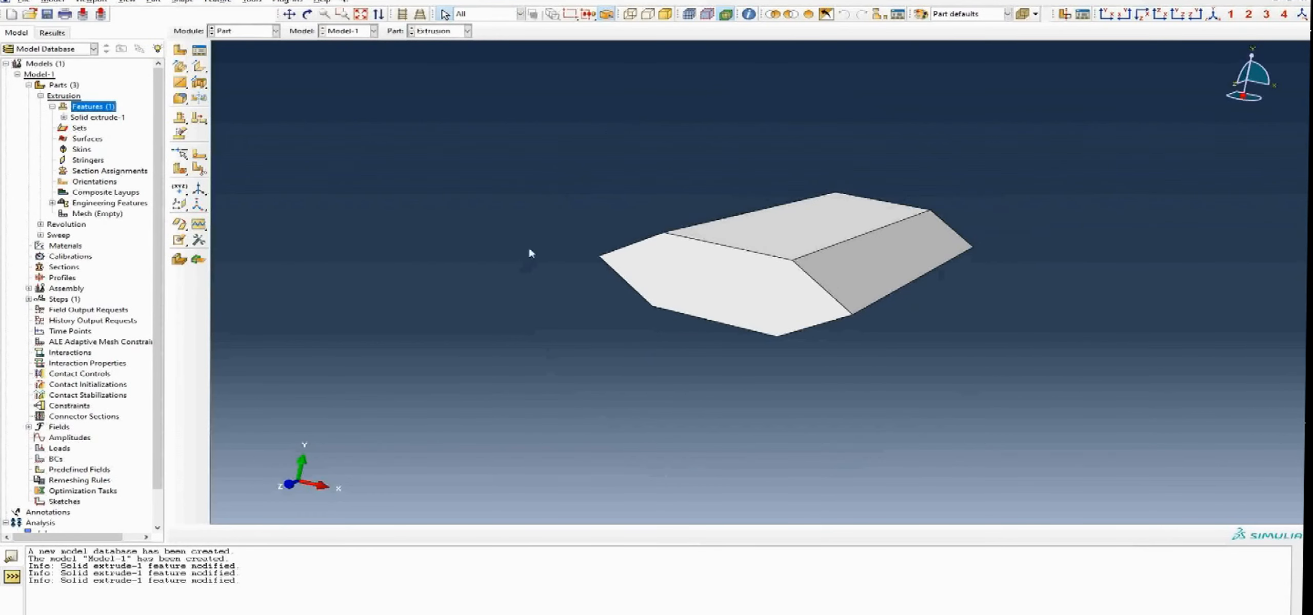
Reopen the solid extrude's section sketch and try to fillet the hexagon's upper-left corner with radius 4.
{"action": "left_click", "coordinate": [64, 117]}
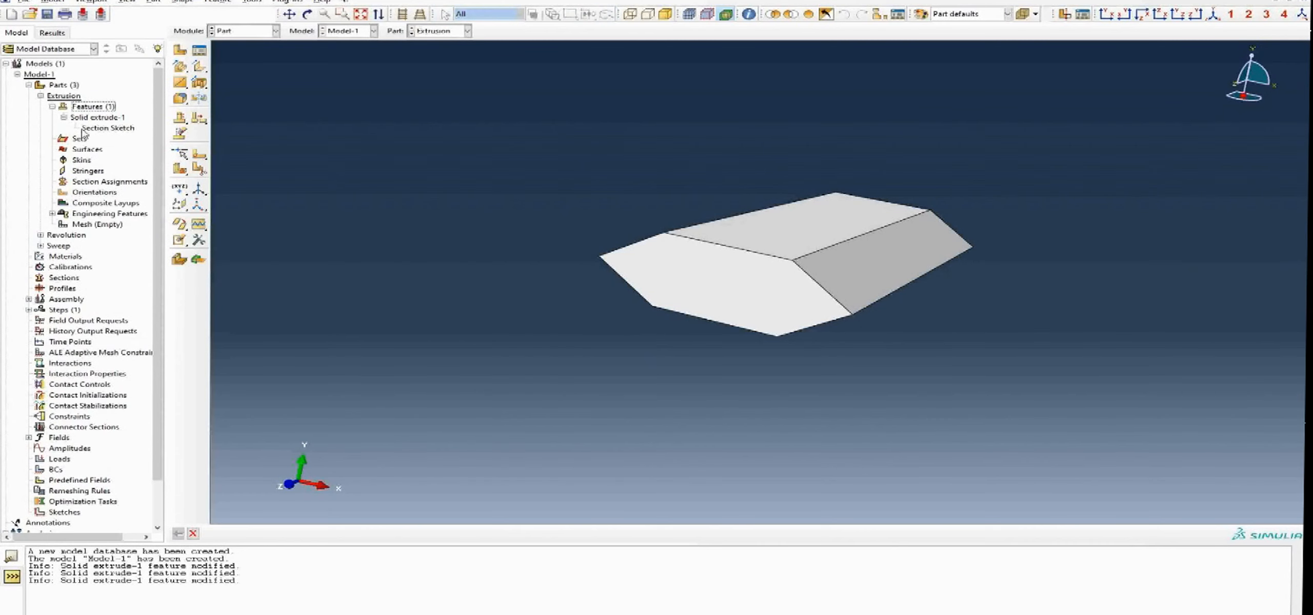
{"action": "right_click", "coordinate": [84, 130]}
{"action": "left_click", "coordinate": [118, 143]}
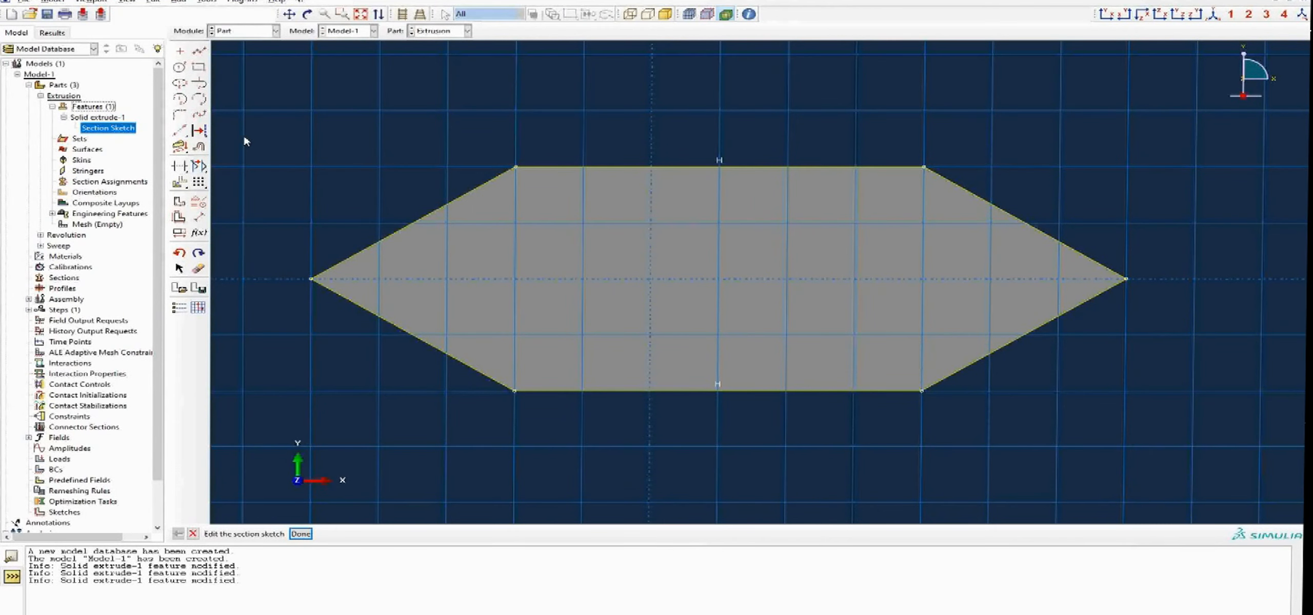
{"action": "left_click", "coordinate": [176, 117]}
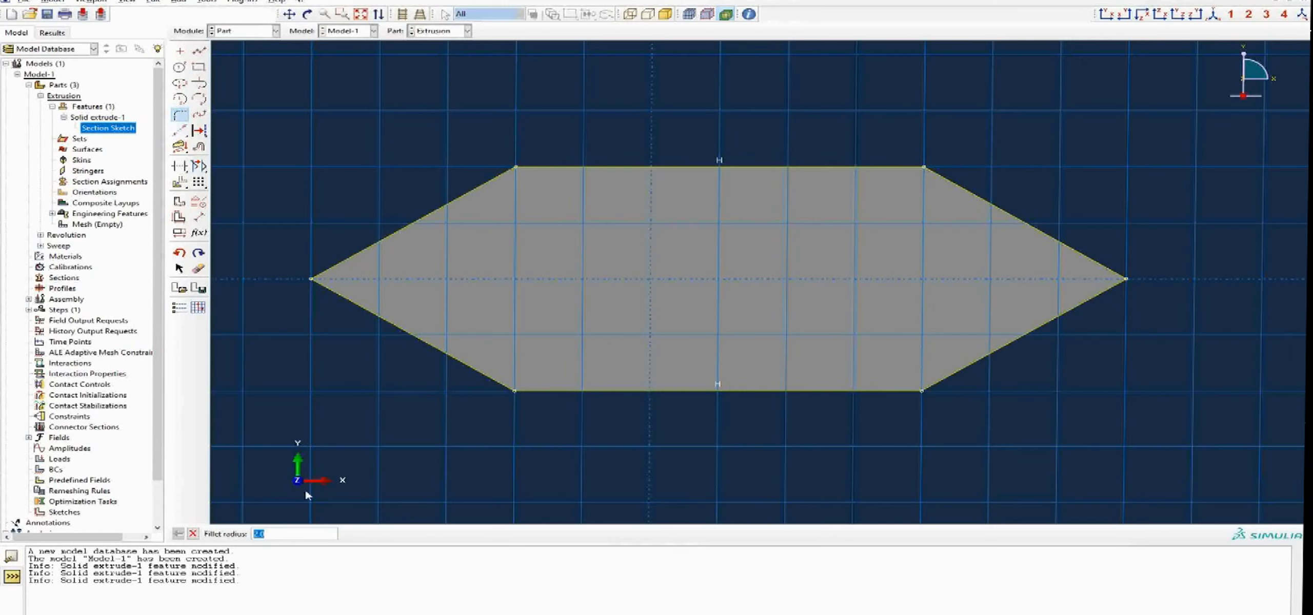
{"action": "type", "text": "4"}
{"action": "key", "text": "Return"}
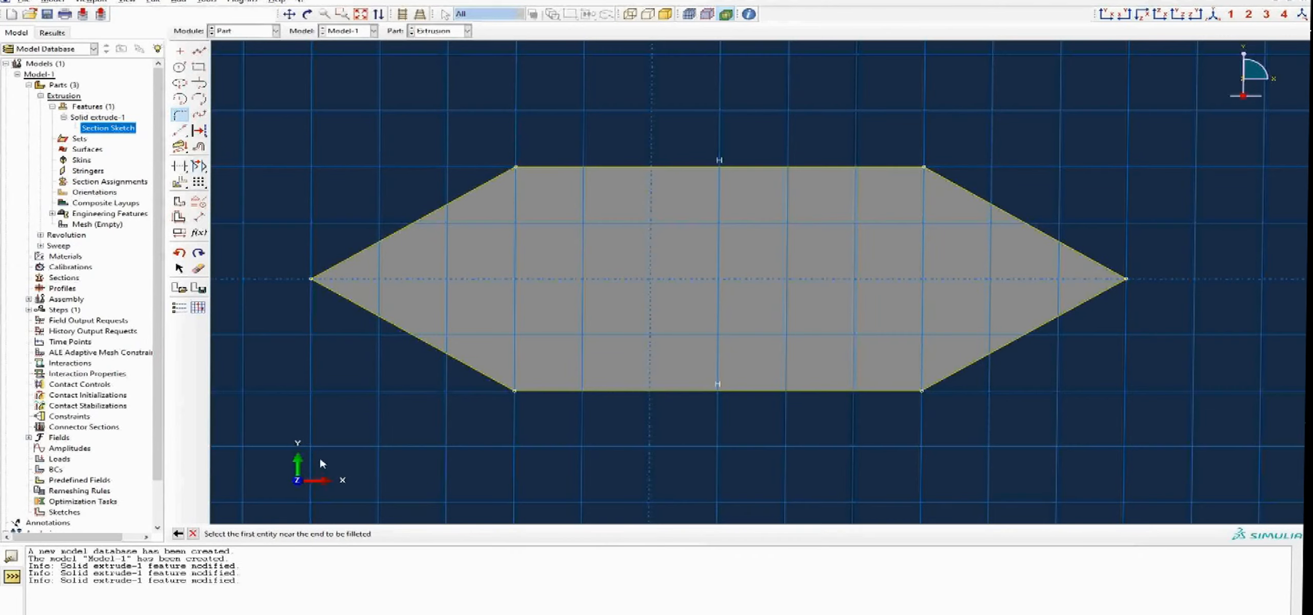
{"action": "left_click", "coordinate": [501, 182]}
{"action": "left_click", "coordinate": [542, 168]}
{"action": "key", "text": "Escape"}
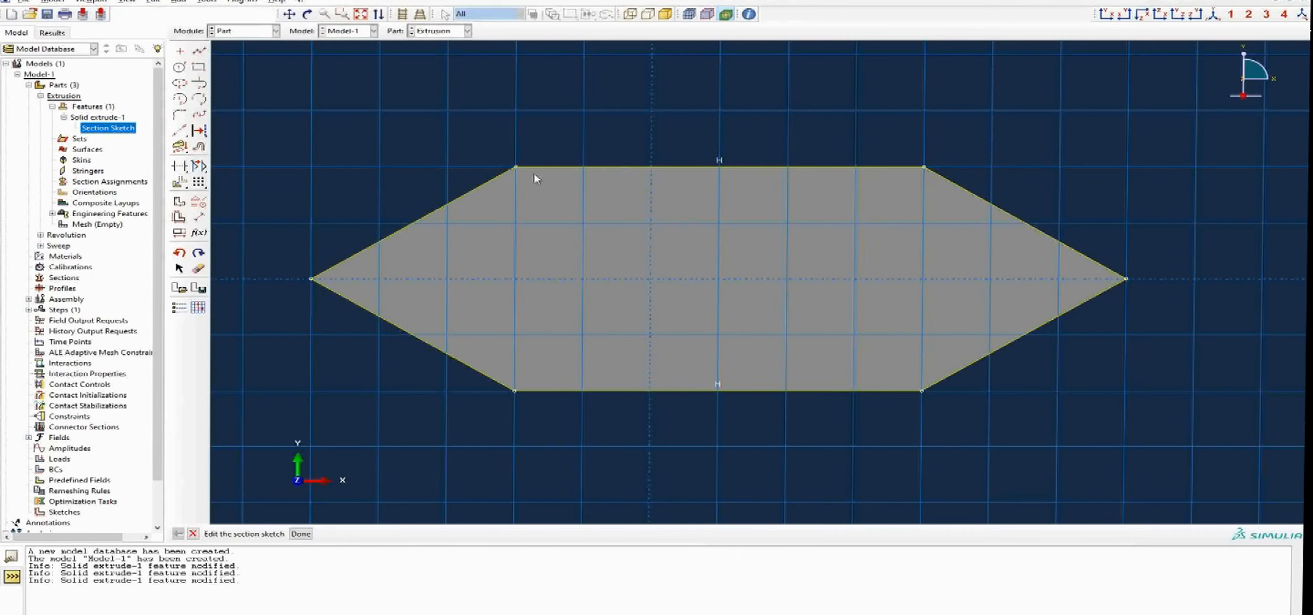
Add a horizontal dimension of 30 to the hexagon's top edge.
{"action": "left_click", "coordinate": [199, 218]}
{"action": "left_click", "coordinate": [635, 167]}
{"action": "left_click", "coordinate": [632, 103]}
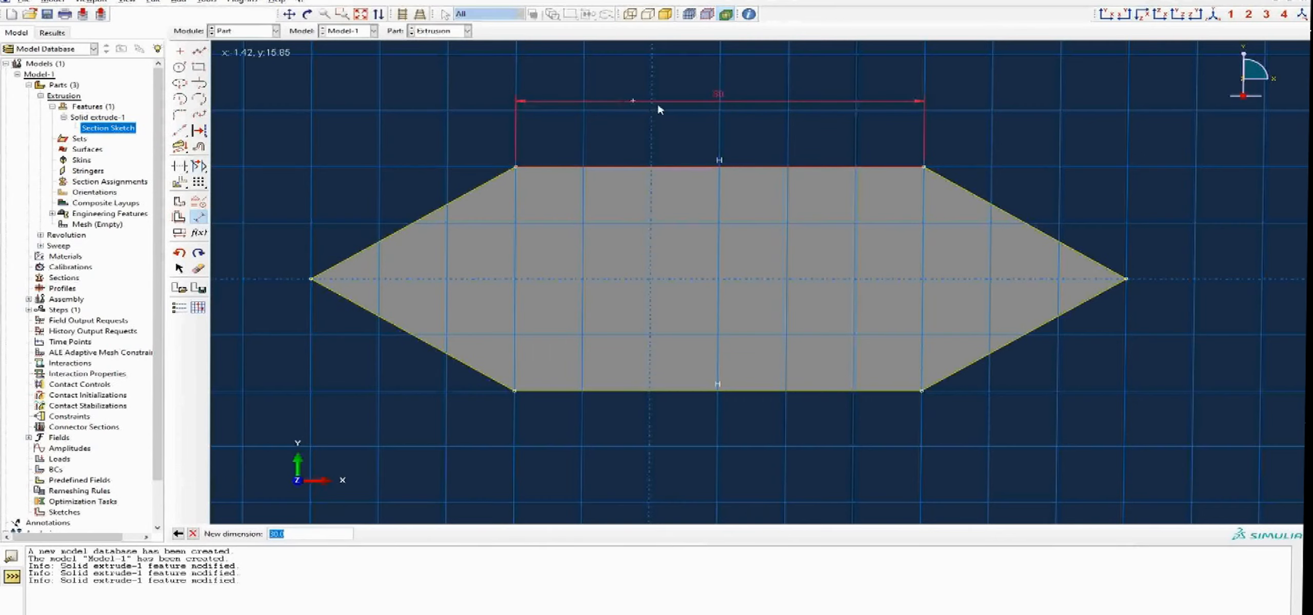
{"action": "type", "text": "30"}
{"action": "key", "text": "Return"}
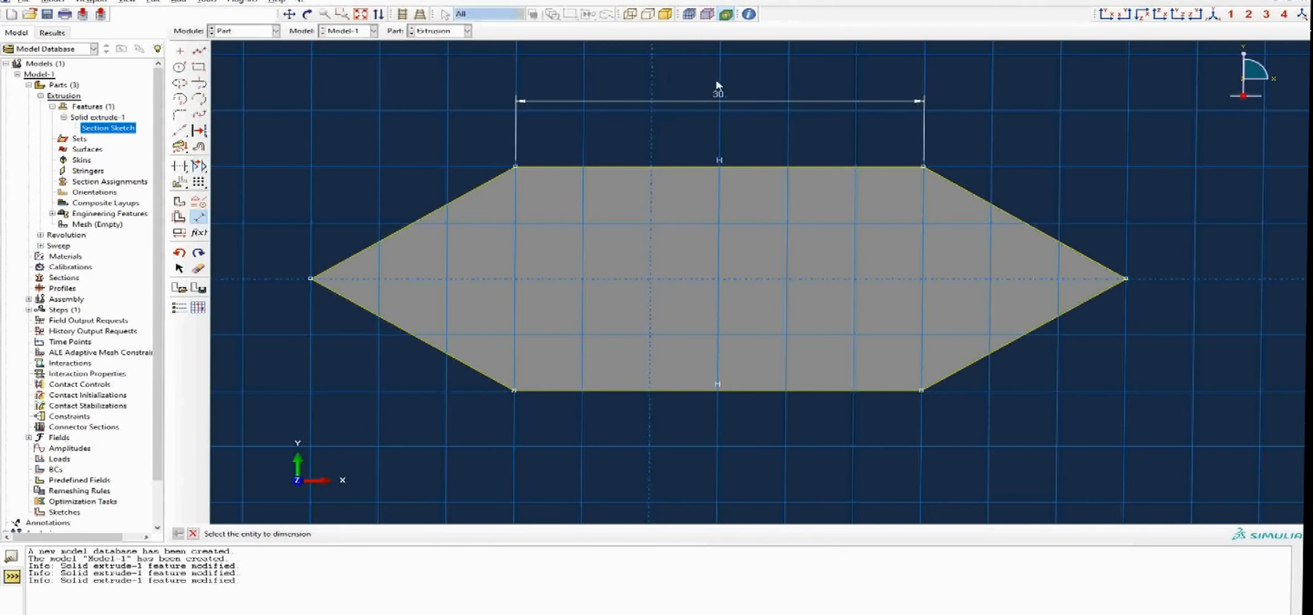
Pick the top edge's dimension for editing, cancel the edit and leave the section sketch without saving its changes.
{"action": "left_click", "coordinate": [180, 235]}
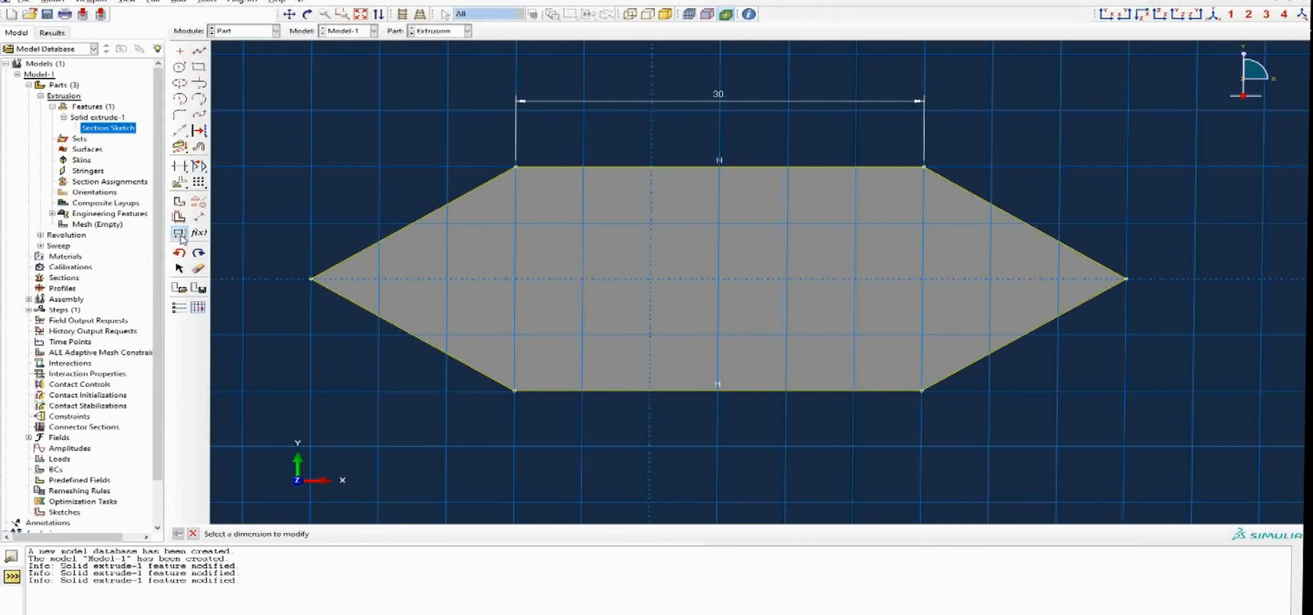
{"action": "left_click", "coordinate": [644, 101]}
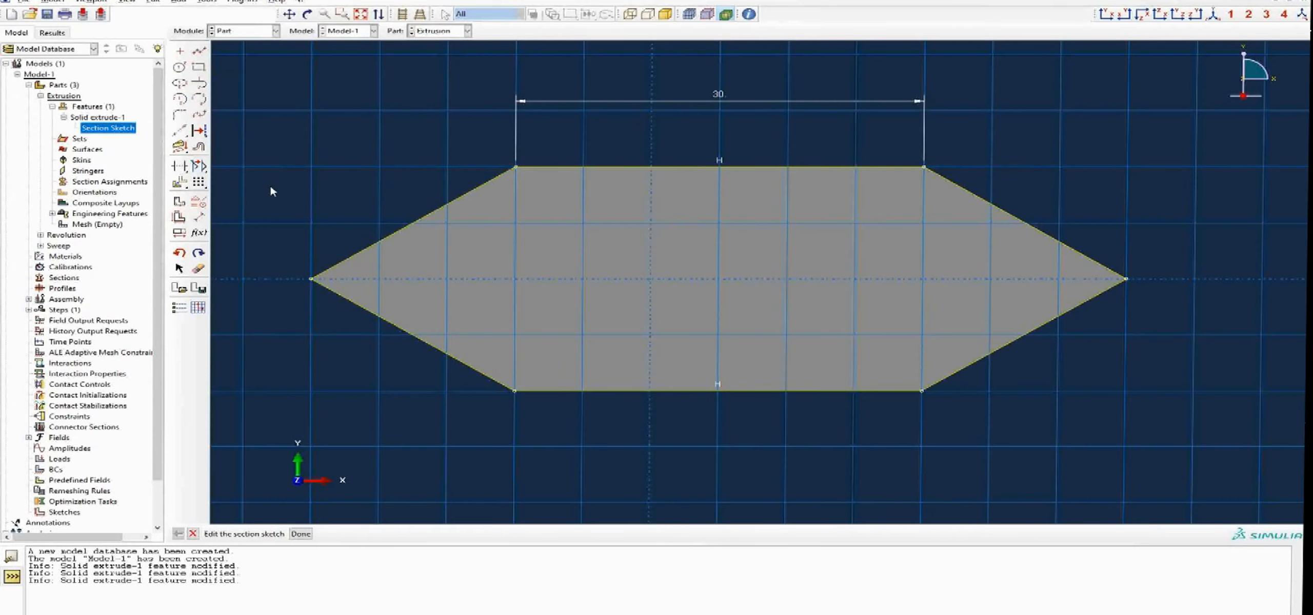
{"action": "left_click", "coordinate": [193, 533]}
{"action": "left_click", "coordinate": [604, 334]}
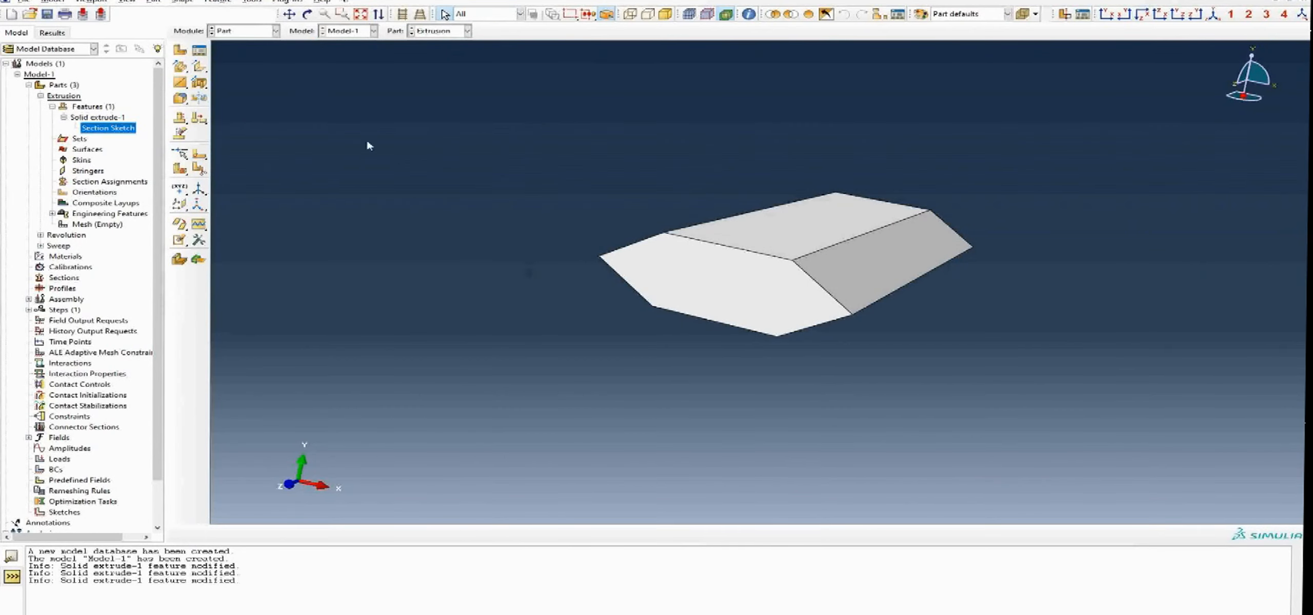
Collapse the solid extrude feature and the Extrusion part's Features branch in the model tree.
{"action": "left_click", "coordinate": [64, 118]}
{"action": "left_click", "coordinate": [53, 107]}
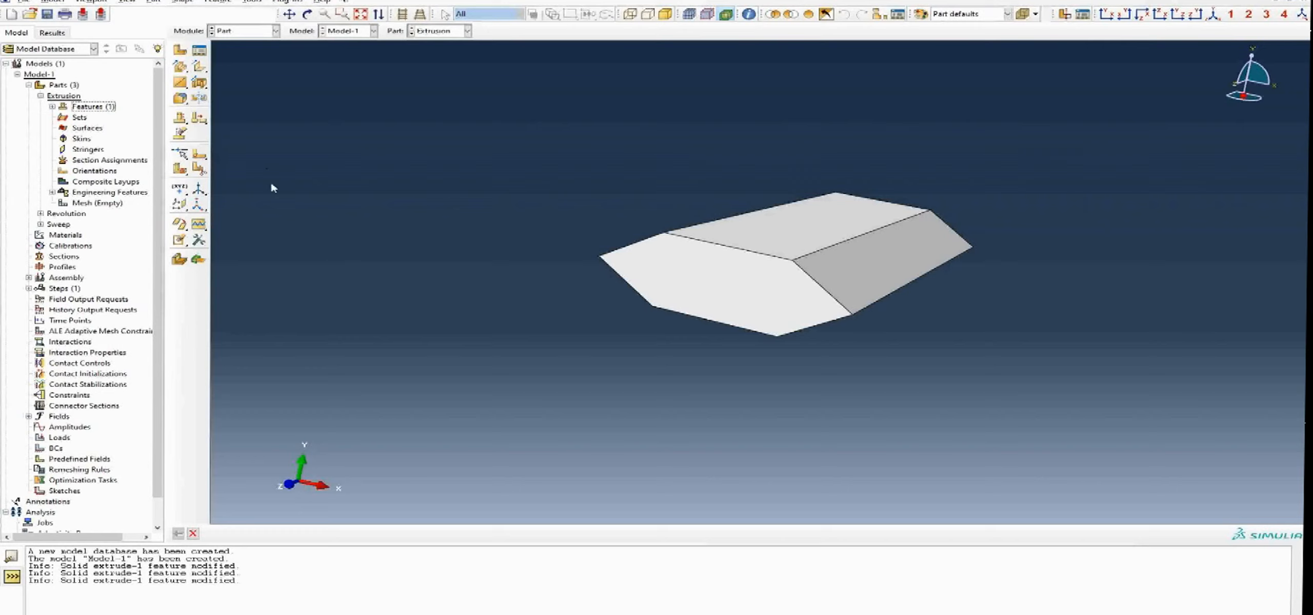
{"action": "scroll", "coordinate": [555, 331], "scroll_direction": "down", "scroll_amount": 2}
{"action": "scroll", "coordinate": [558, 331], "scroll_direction": "up", "scroll_amount": 2}
{"action": "scroll", "coordinate": [850, 155], "scroll_direction": "up", "scroll_amount": 1}
{"action": "scroll", "coordinate": [520, 349], "scroll_direction": "down", "scroll_amount": 3}
{"action": "scroll", "coordinate": [757, 215], "scroll_direction": "up", "scroll_amount": 3}
{"action": "scroll", "coordinate": [760, 219], "scroll_direction": "up", "scroll_amount": 2}
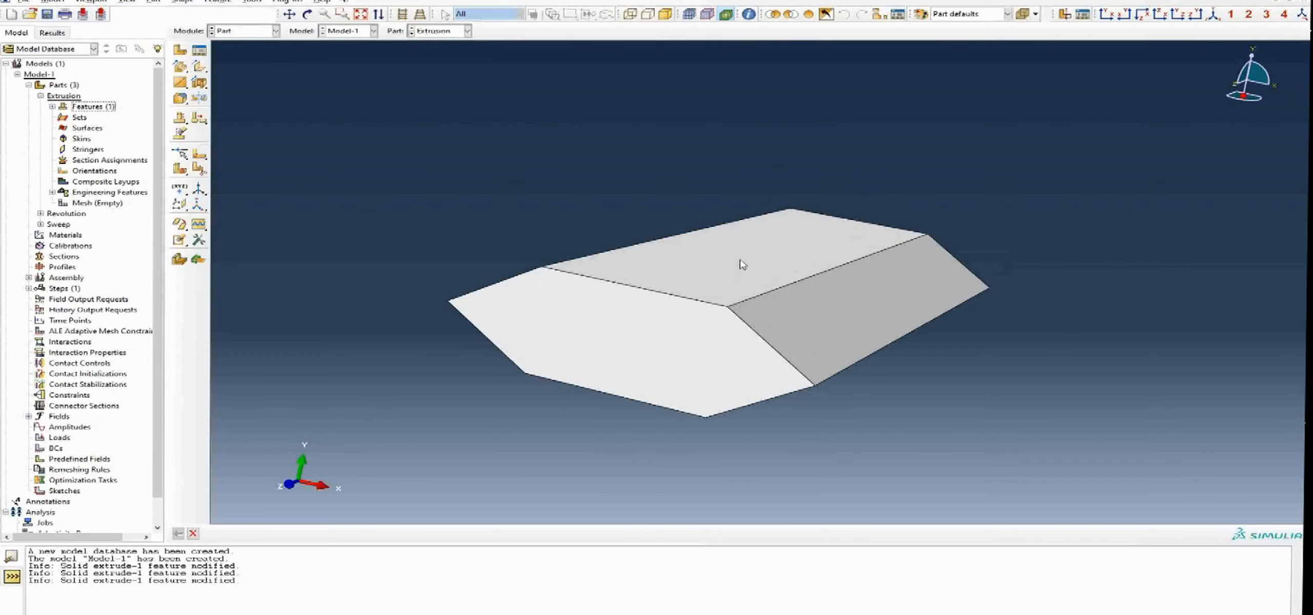
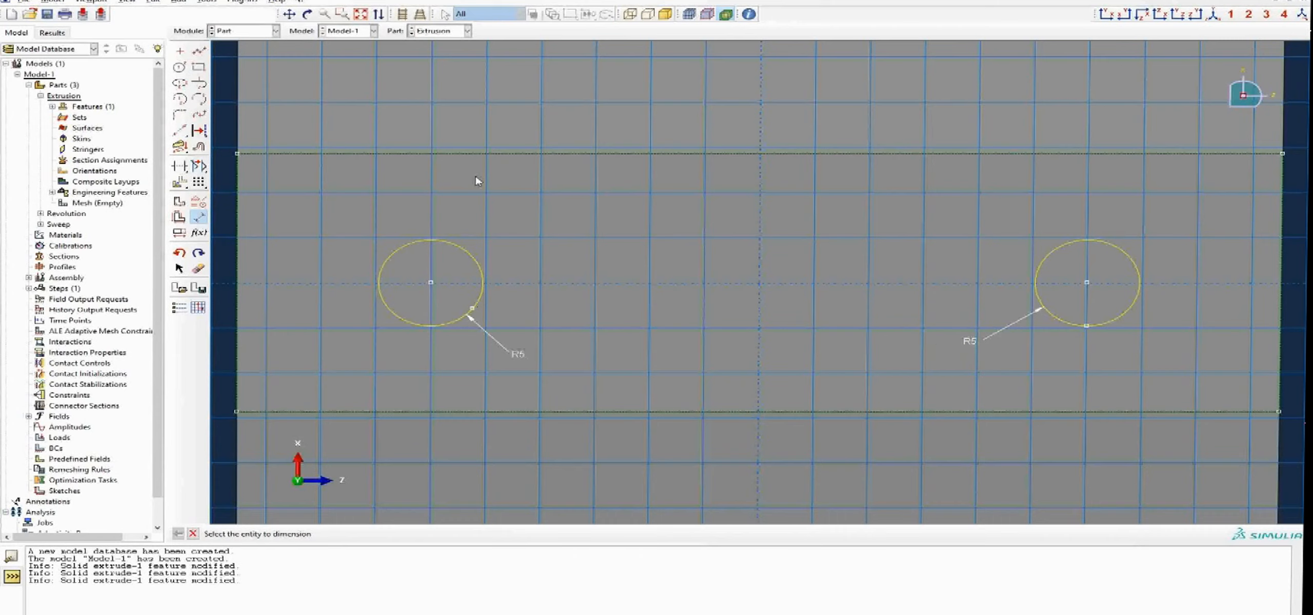
Dimension the horizontal distance between the two circle centres as 50.
{"action": "left_click", "coordinate": [433, 284]}
{"action": "left_click", "coordinate": [1086, 283]}
{"action": "left_click", "coordinate": [803, 236]}
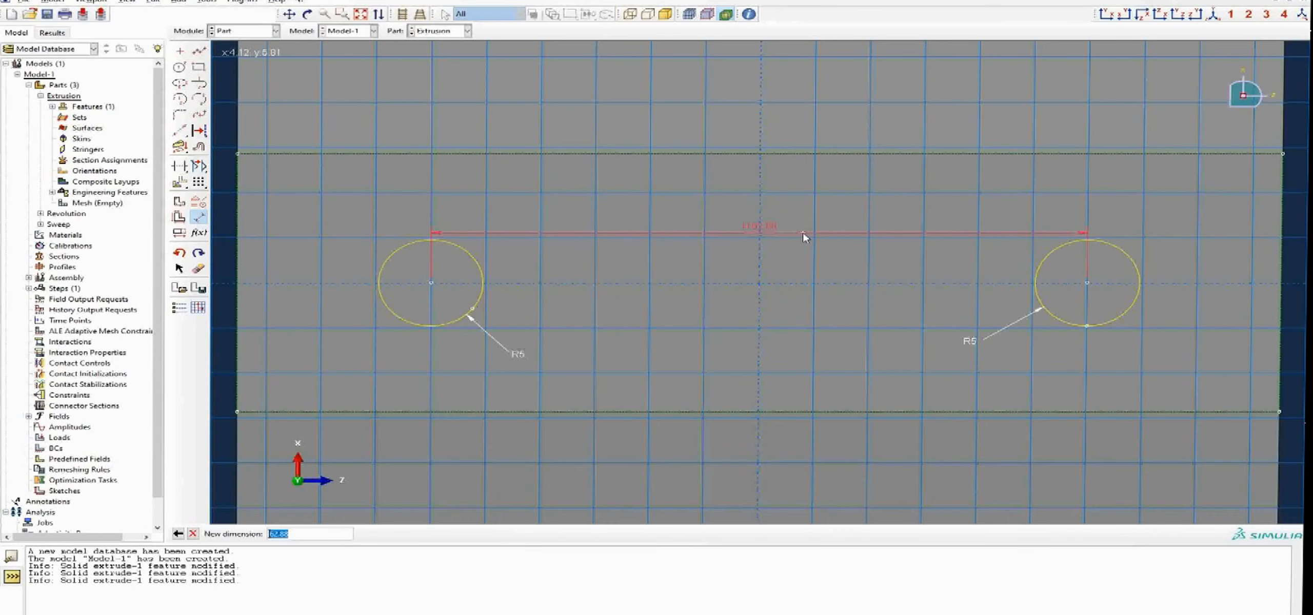
{"action": "type", "text": "50"}
{"action": "key", "text": "Return"}
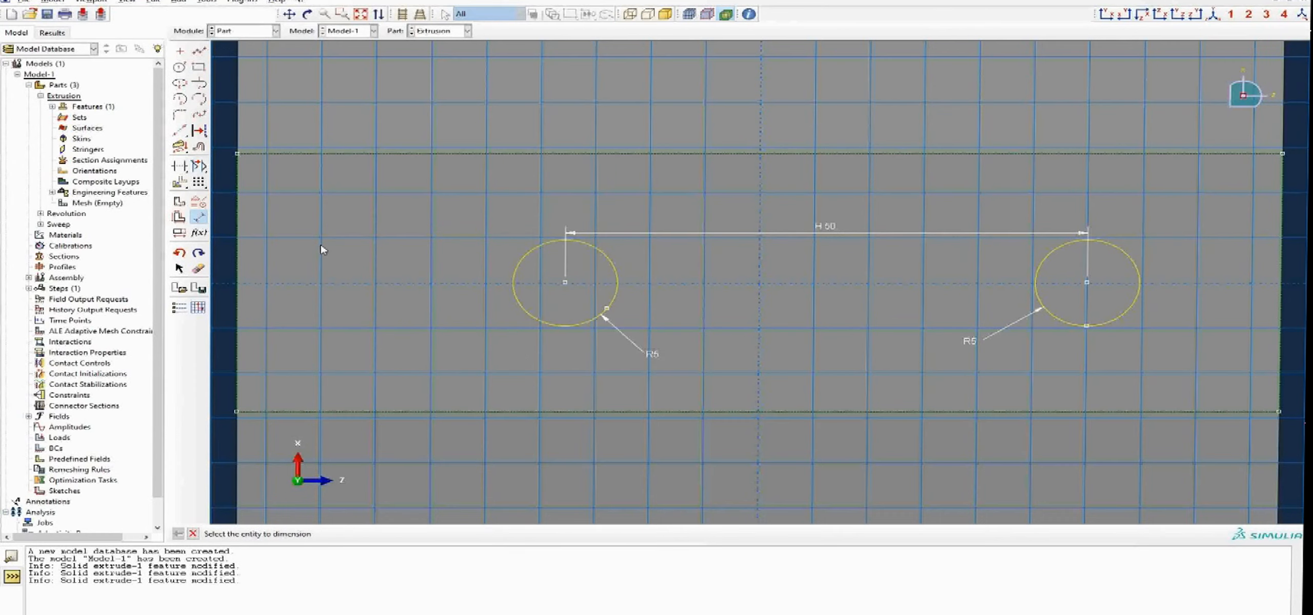
Dimension the distance from the face's left edge to the left circle's centre as 30 and finish the section sketch.
{"action": "left_click", "coordinate": [565, 282]}
{"action": "left_click", "coordinate": [238, 283]}
{"action": "left_click", "coordinate": [354, 233]}
{"action": "type", "text": "30"}
{"action": "key", "text": "Return"}
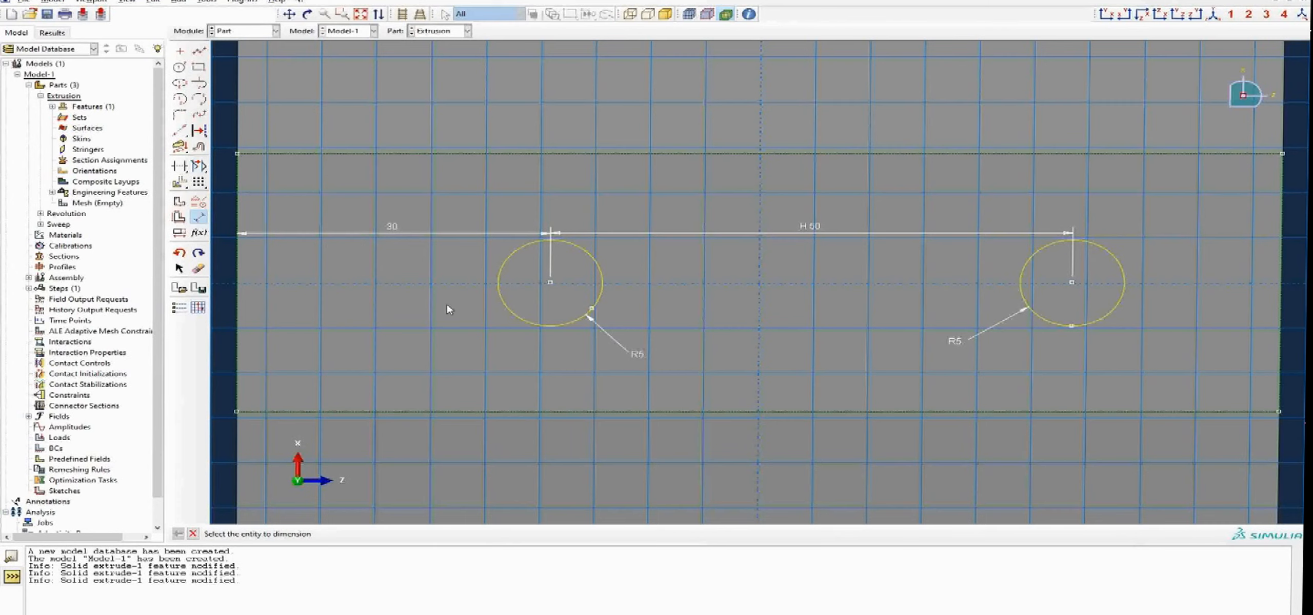
{"action": "left_click", "coordinate": [192, 534]}
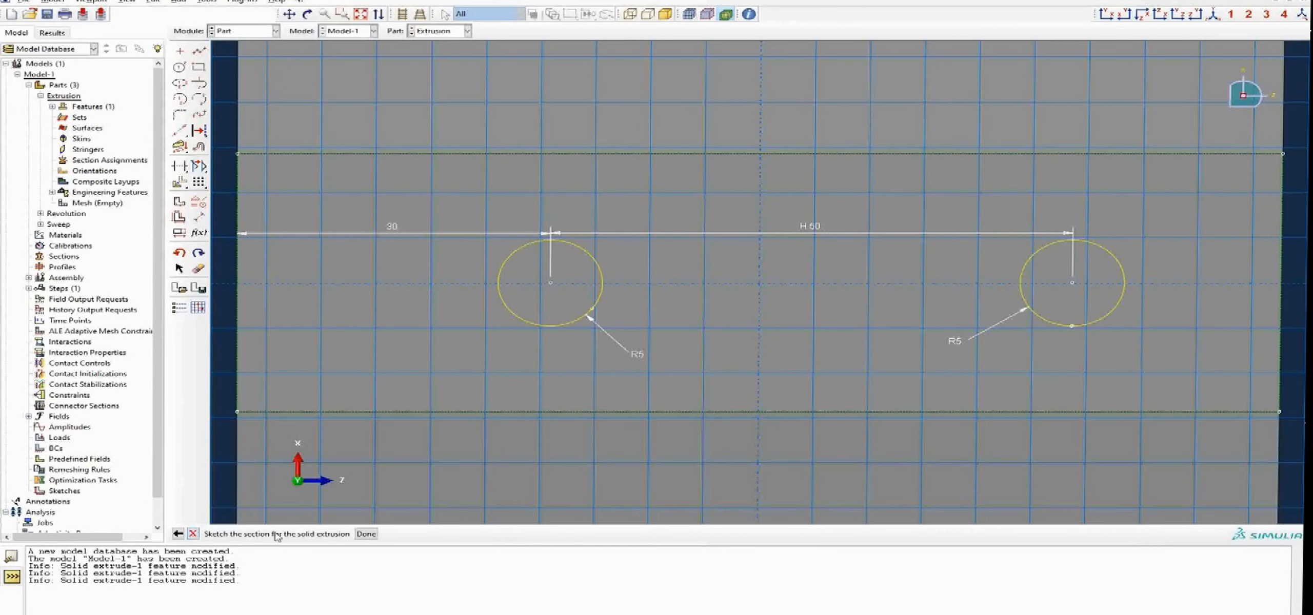
{"action": "left_click", "coordinate": [366, 534]}
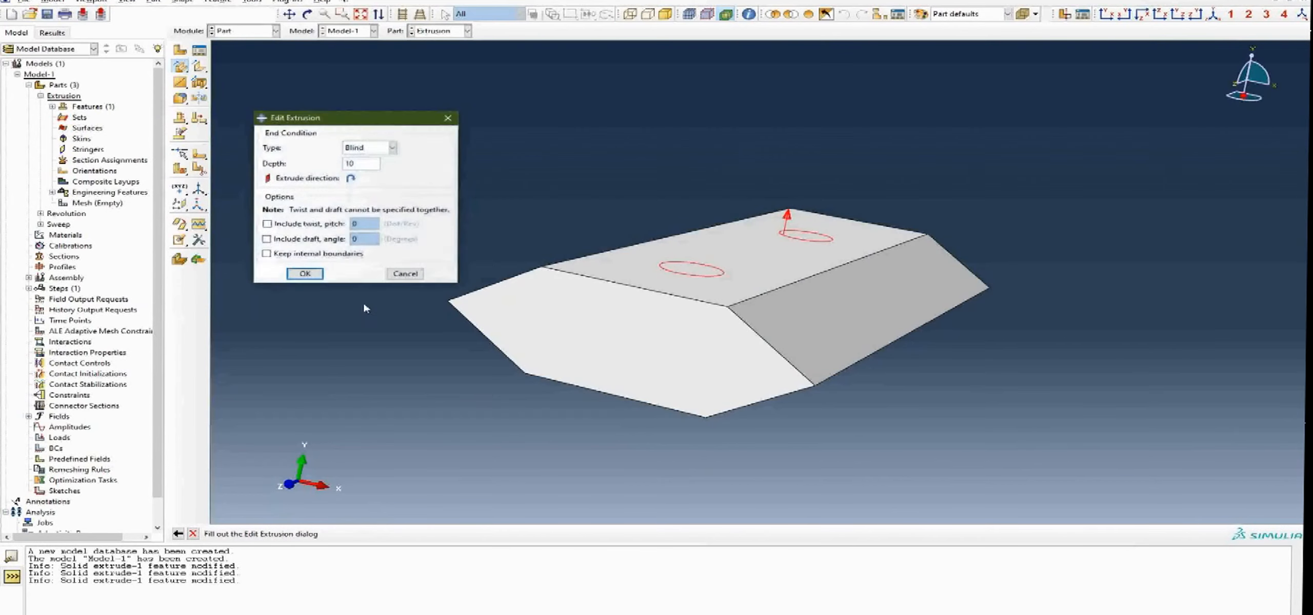
Try the Up to Face end condition for the circles' extrusion and return it to Blind.
{"action": "left_click", "coordinate": [392, 149]}
{"action": "left_click", "coordinate": [392, 148]}
{"action": "left_click", "coordinate": [393, 148]}
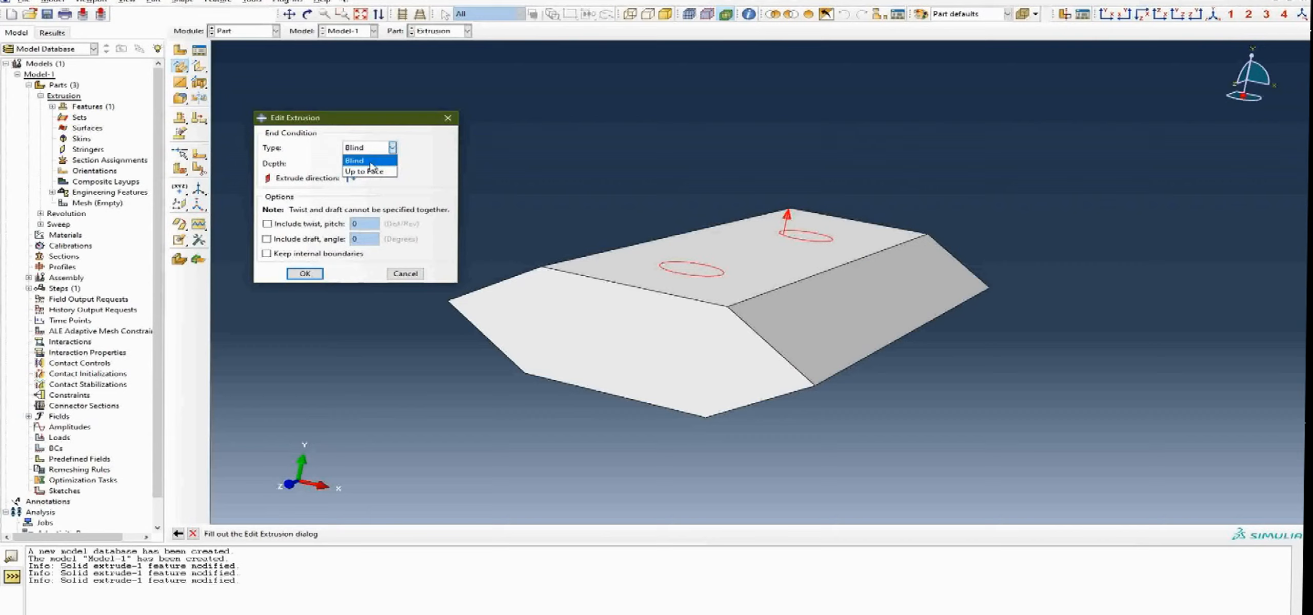
{"action": "left_click", "coordinate": [421, 152]}
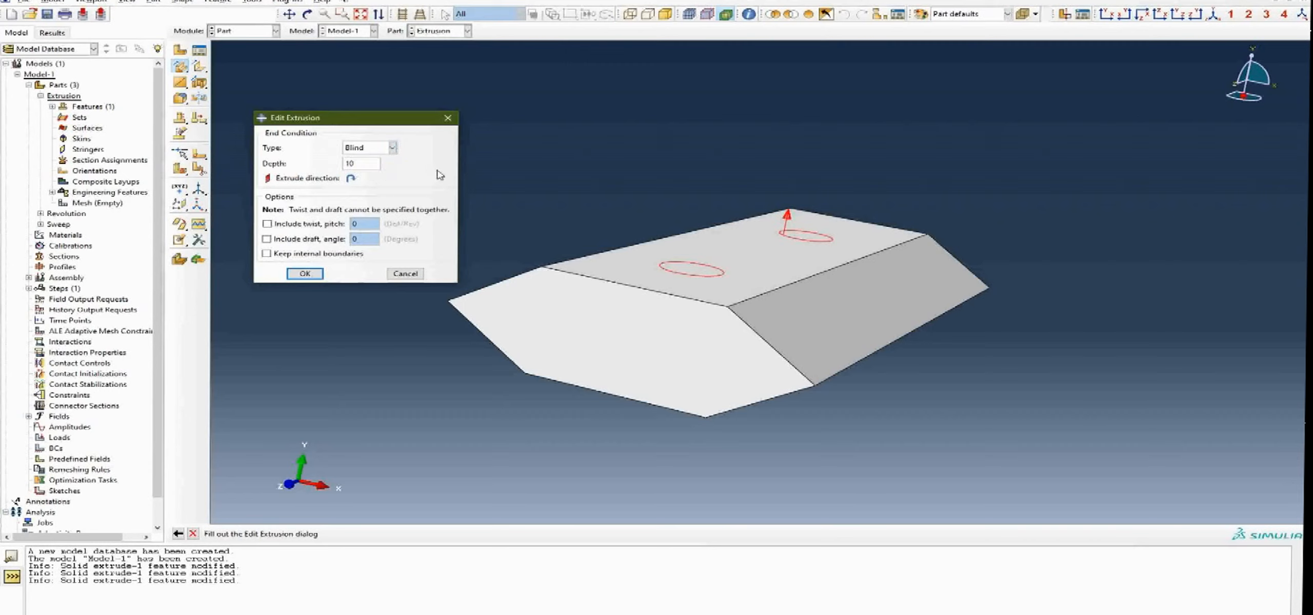
{"action": "left_click", "coordinate": [392, 148]}
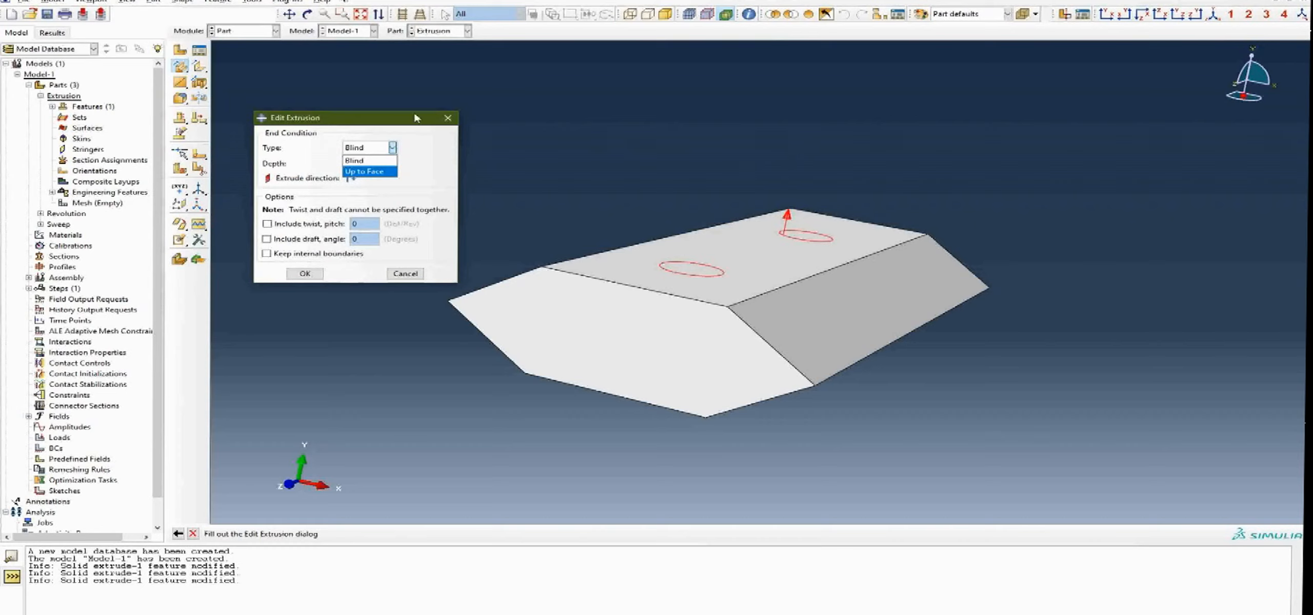
{"action": "left_click", "coordinate": [353, 172]}
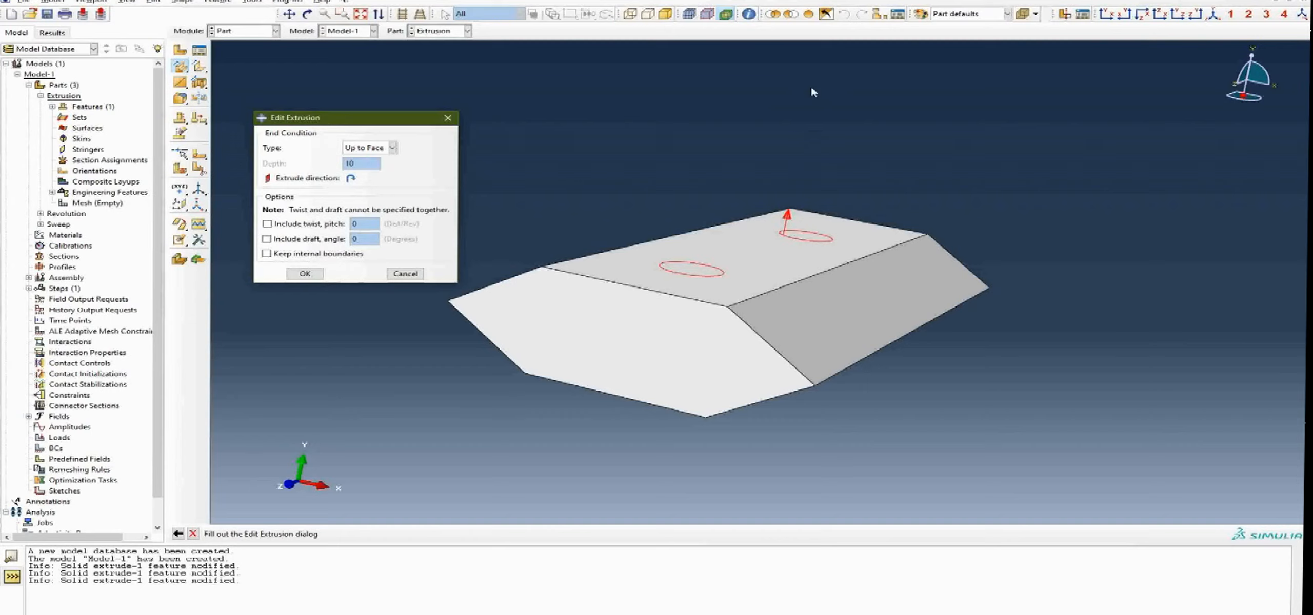
{"action": "left_click", "coordinate": [393, 147]}
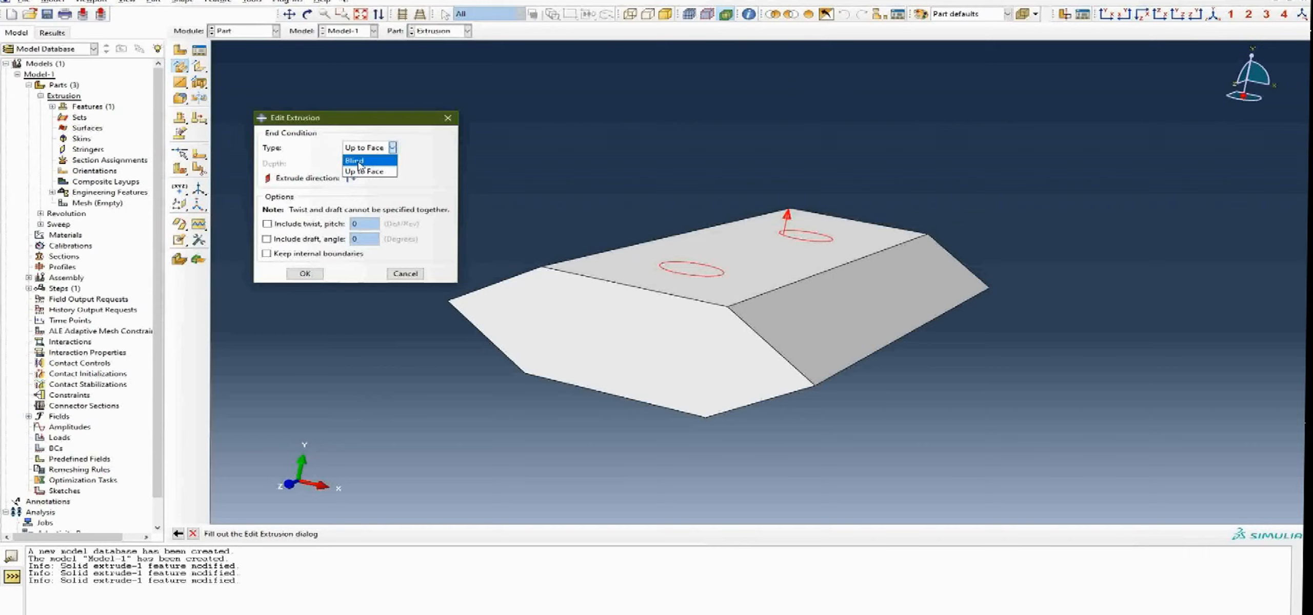
{"action": "left_click", "coordinate": [358, 162]}
Extrude the two circles from the solid's flat upper face as a blind extrusion with a depth of 20.
{"action": "left_click_drag", "start_coordinate": [354, 162], "coordinate": [339, 163]}
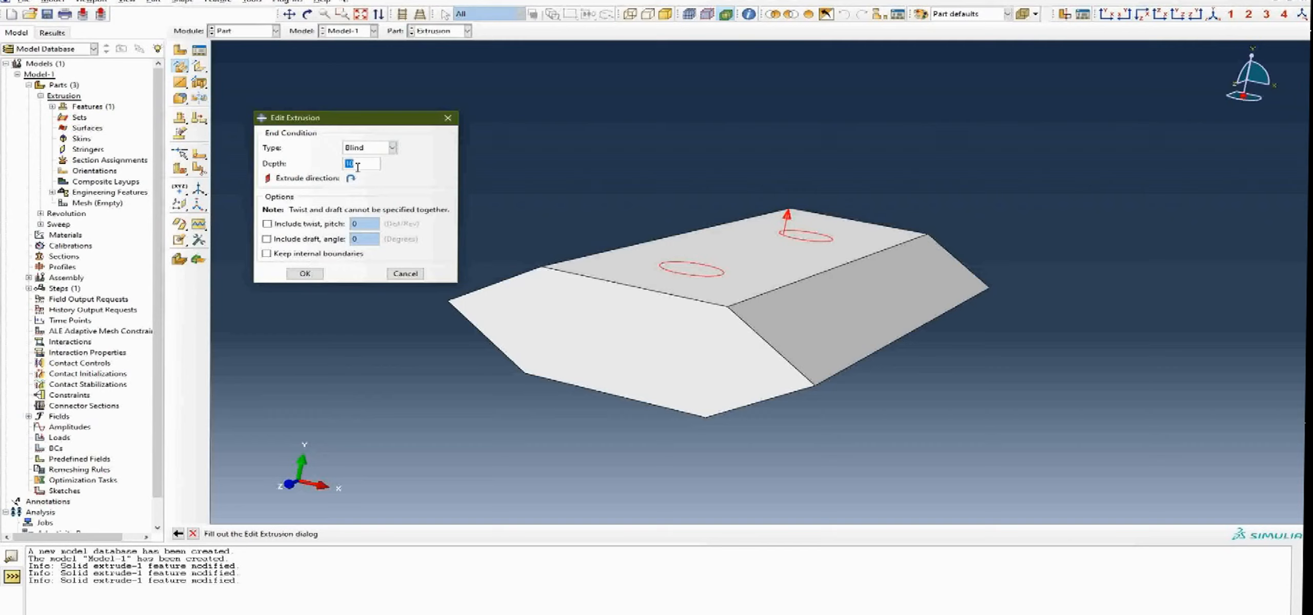
{"action": "type", "text": "20"}
{"action": "left_click", "coordinate": [304, 273]}
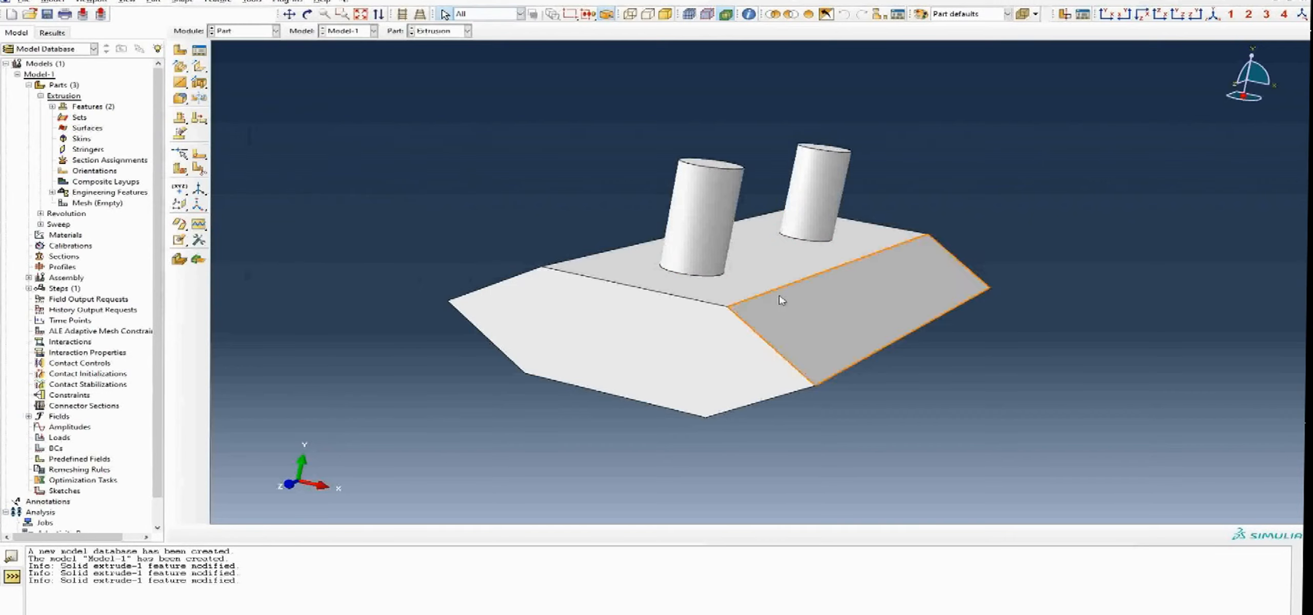
Start an extruded cut sketch on the face carrying the cylinders, using its short end edge as the vertical reference on the right.
{"action": "left_click_drag", "start_coordinate": [774, 297], "coordinate": [736, 313], "text": "ctrl+alt"}
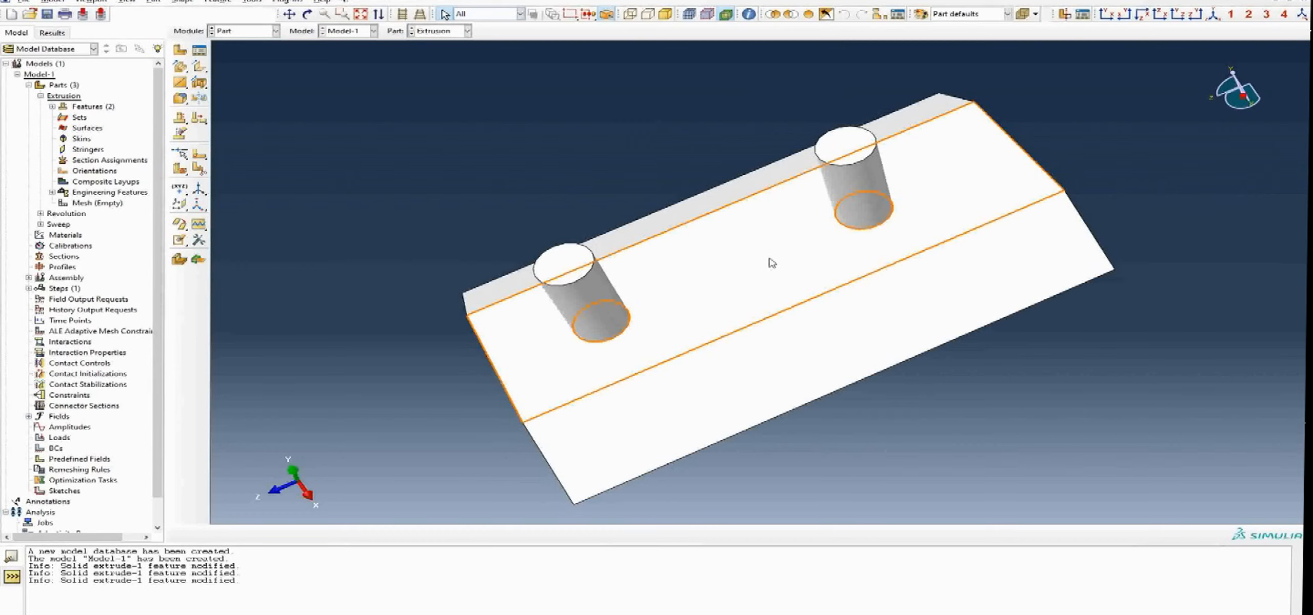
{"action": "left_click_drag", "start_coordinate": [745, 264], "coordinate": [703, 313], "text": "ctrl+alt"}
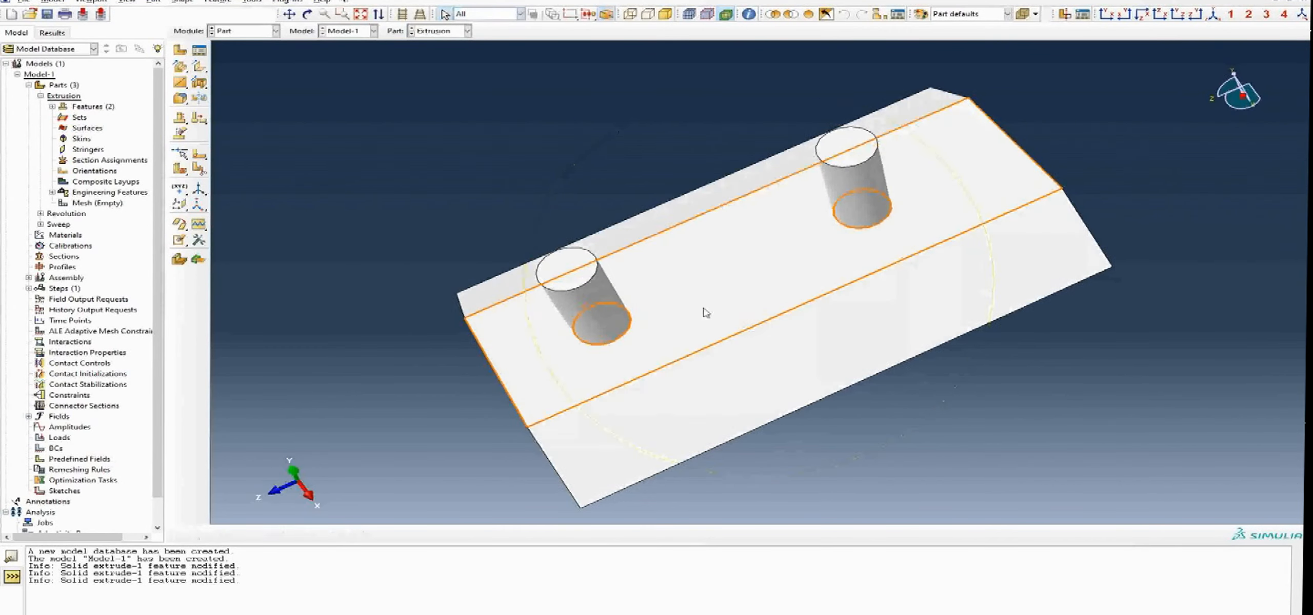
{"action": "left_click", "coordinate": [197, 84]}
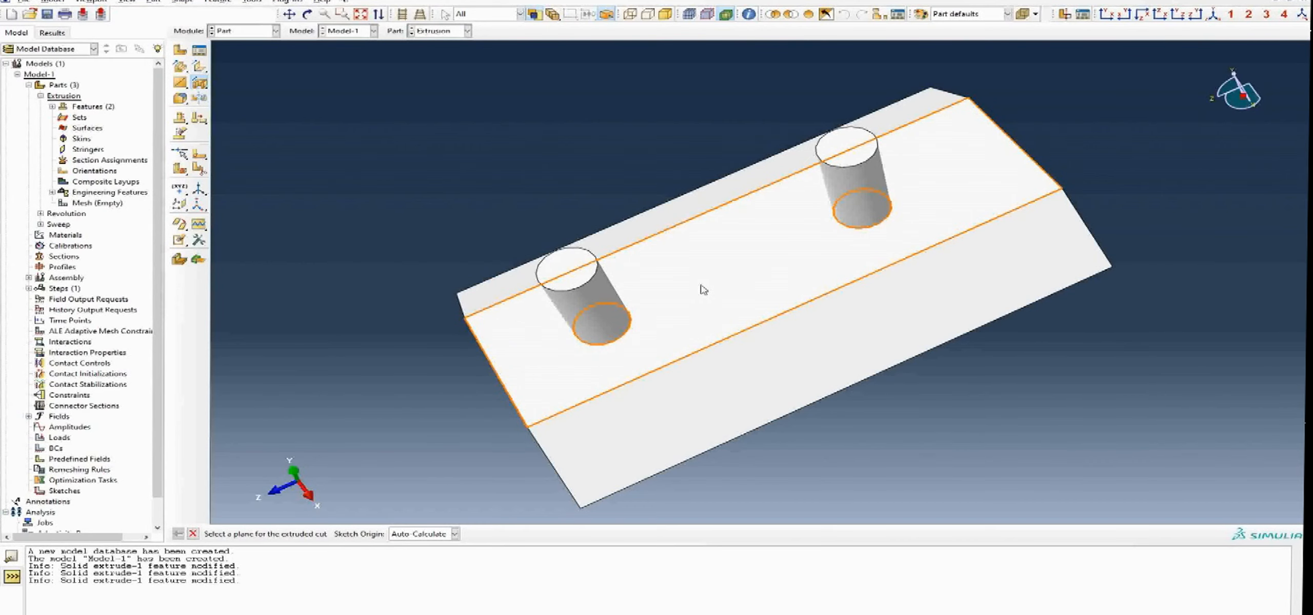
{"action": "left_click", "coordinate": [718, 294]}
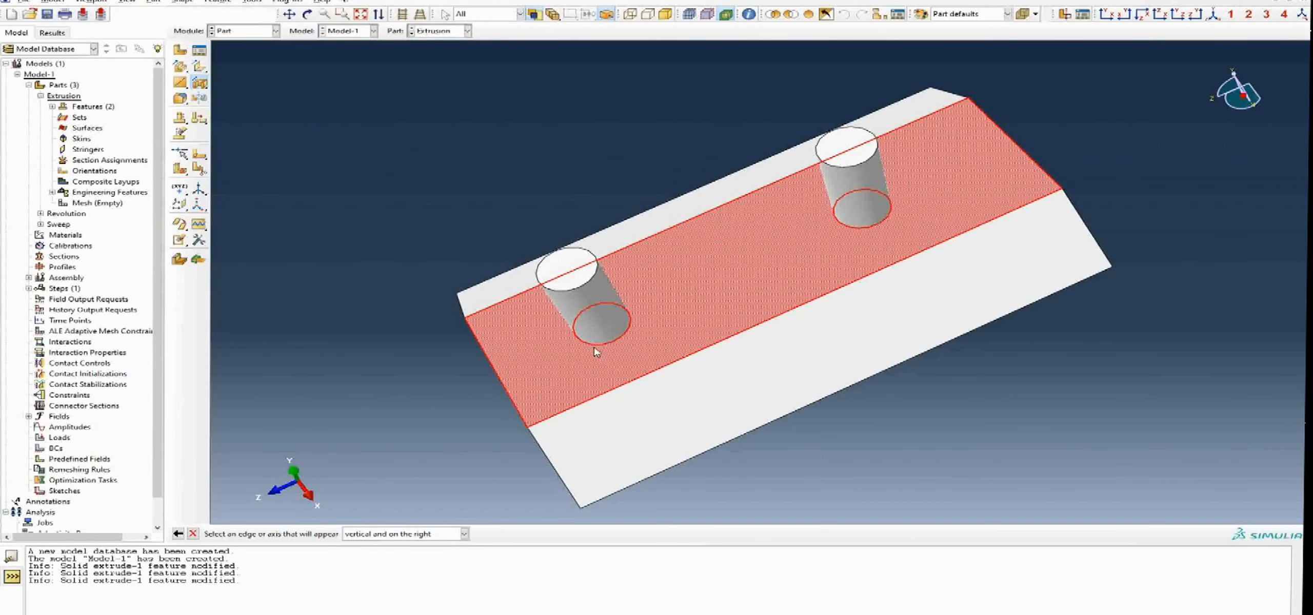
{"action": "left_click", "coordinate": [500, 385]}
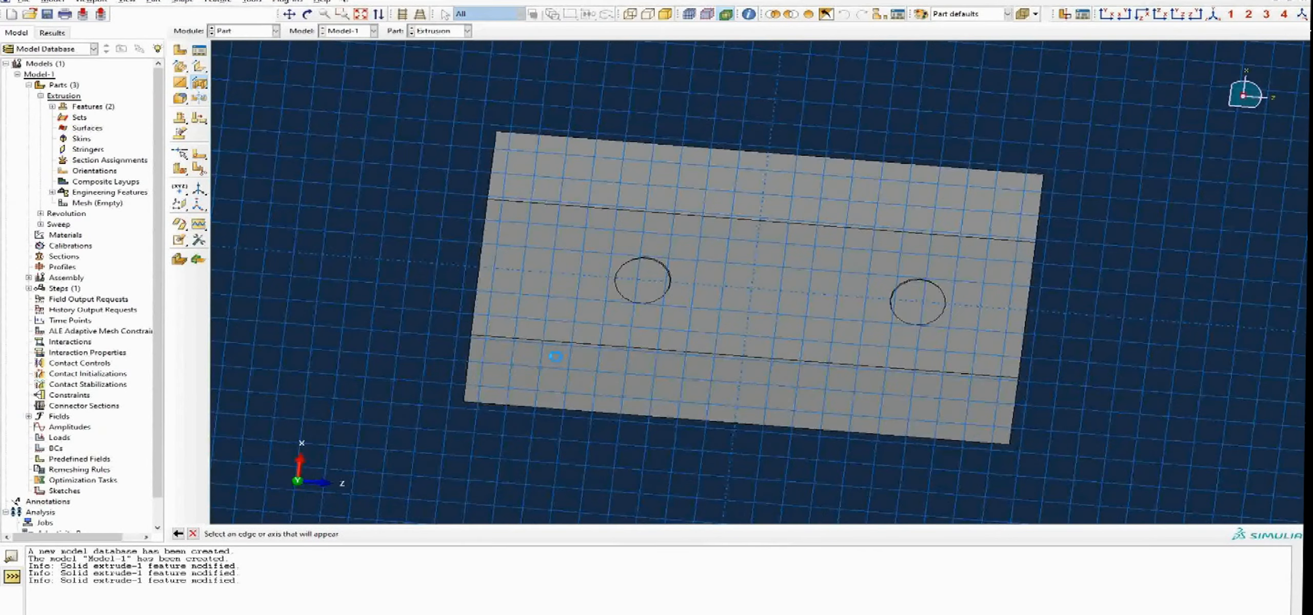
Sketch two equal rectangles on the centreline, one outside the left circle and one between the circles, and finish the cut sketch.
{"action": "left_click", "coordinate": [199, 67]}
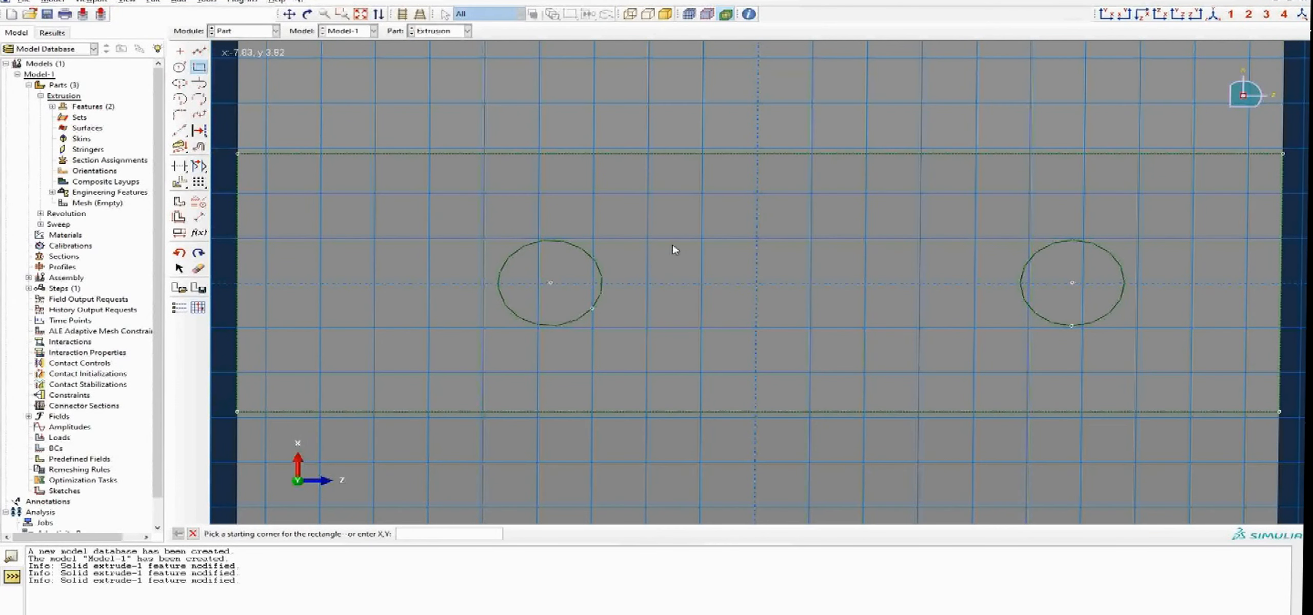
{"action": "left_click", "coordinate": [323, 240]}
{"action": "left_click", "coordinate": [426, 325]}
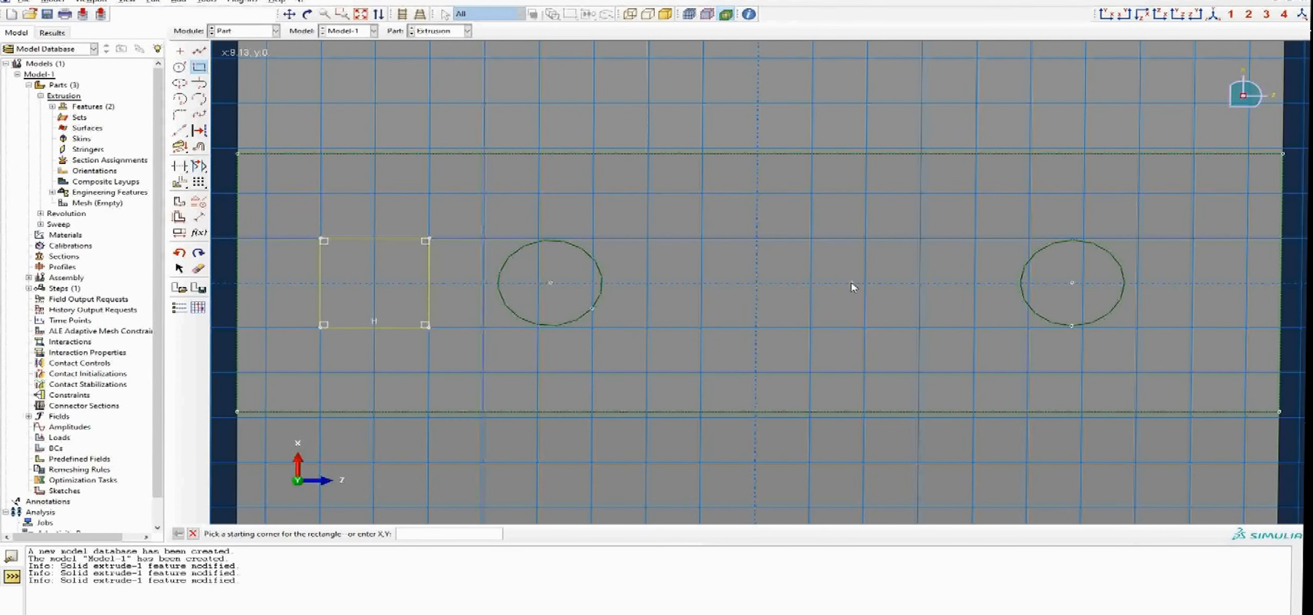
{"action": "left_click", "coordinate": [757, 239]}
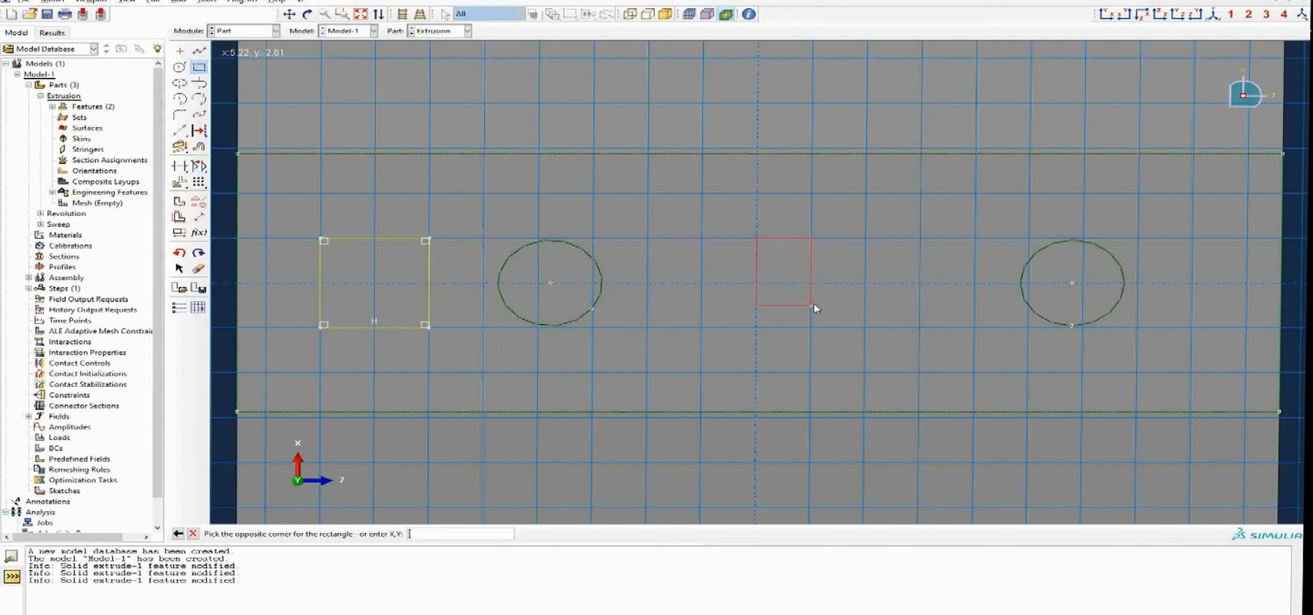
{"action": "left_click", "coordinate": [862, 325]}
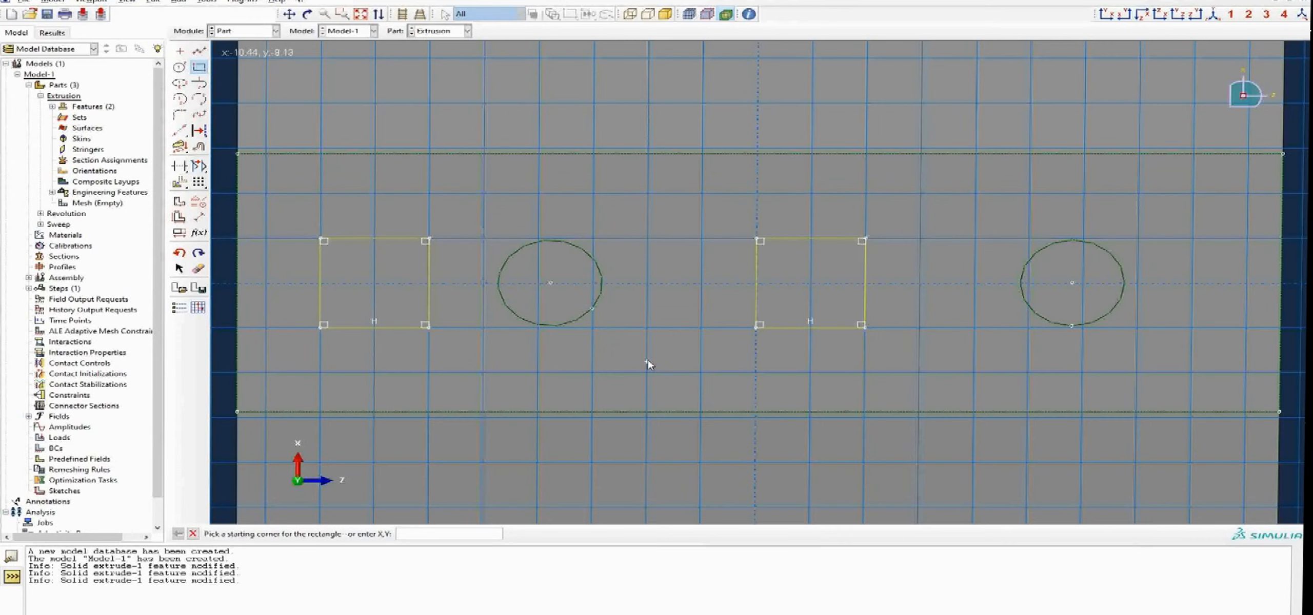
{"action": "left_click", "coordinate": [193, 534]}
{"action": "left_click", "coordinate": [359, 534]}
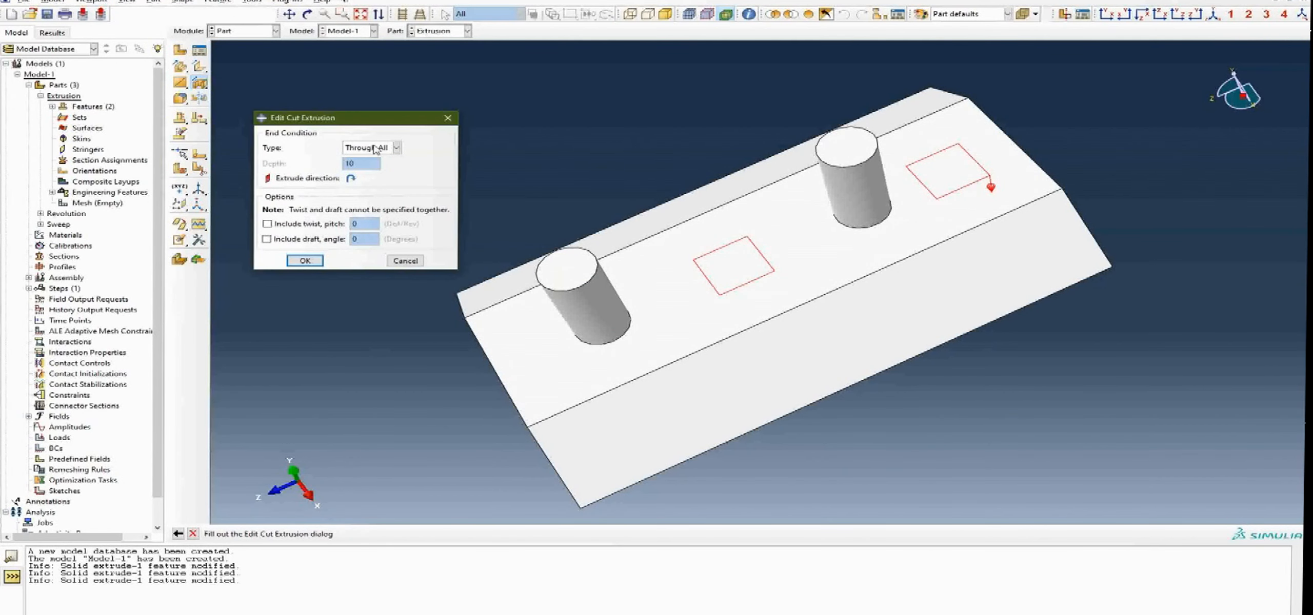
Try the Blind and Up to Face end conditions for the cut extrusion and return it to Through All.
{"action": "left_click_drag", "start_coordinate": [367, 119], "coordinate": [356, 87]}
{"action": "left_click", "coordinate": [386, 115]}
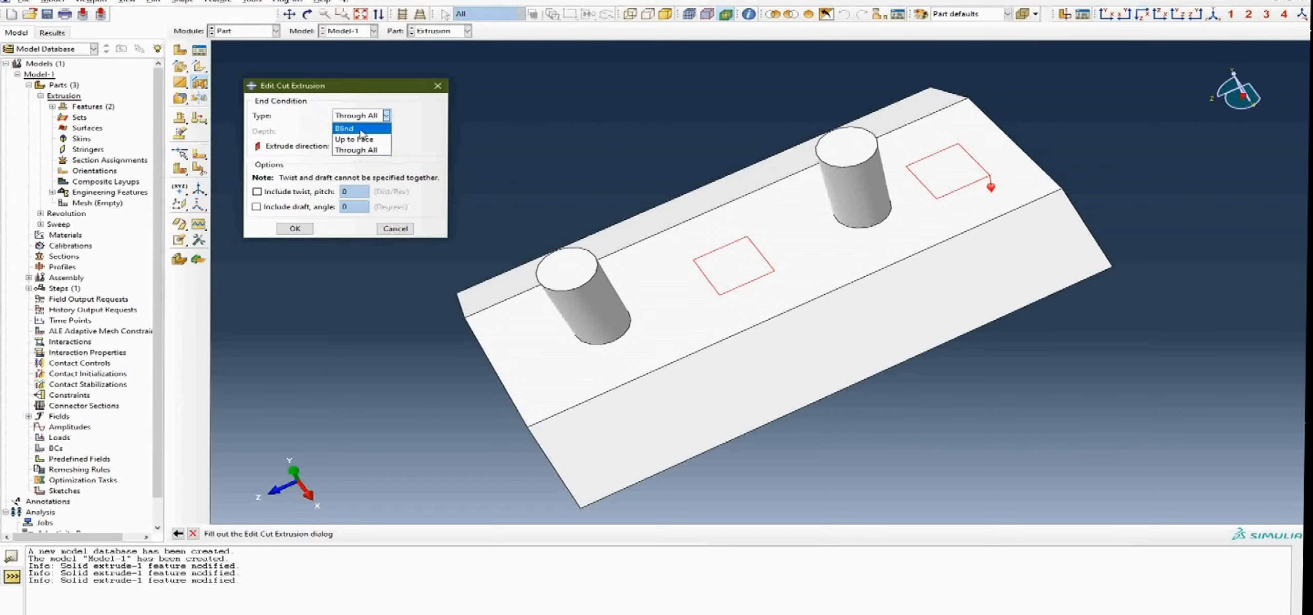
{"action": "left_click", "coordinate": [362, 131]}
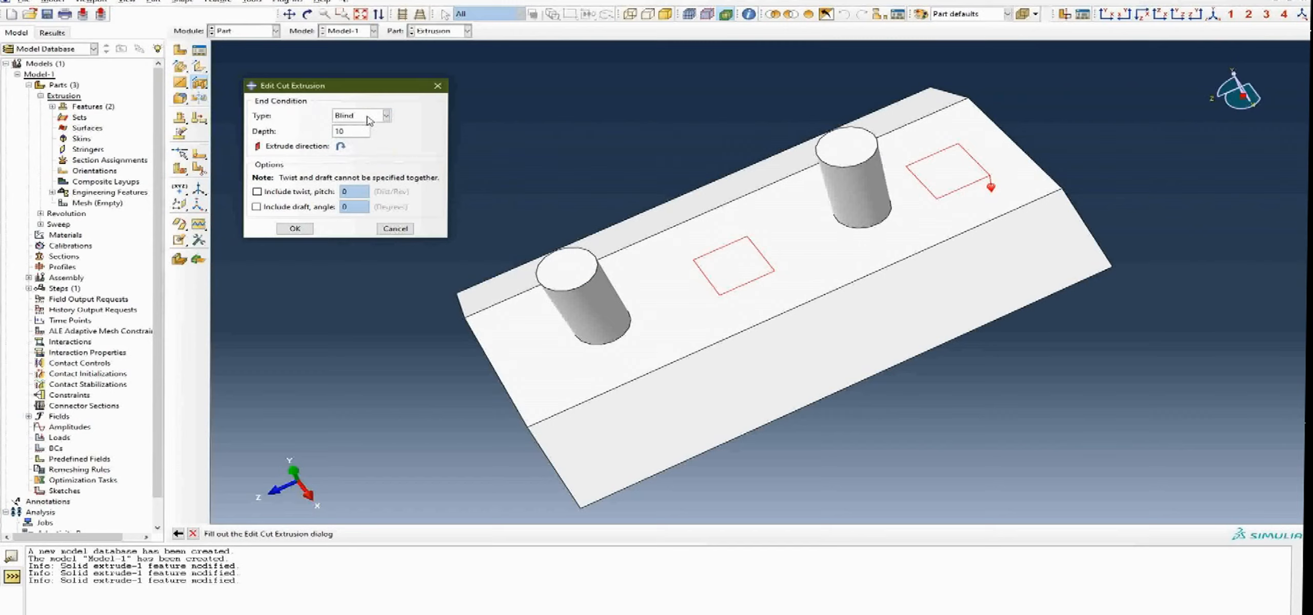
{"action": "left_click", "coordinate": [368, 117]}
{"action": "left_click", "coordinate": [363, 137]}
{"action": "left_click_drag", "start_coordinate": [726, 238], "coordinate": [672, 129], "text": "ctrl+alt"}
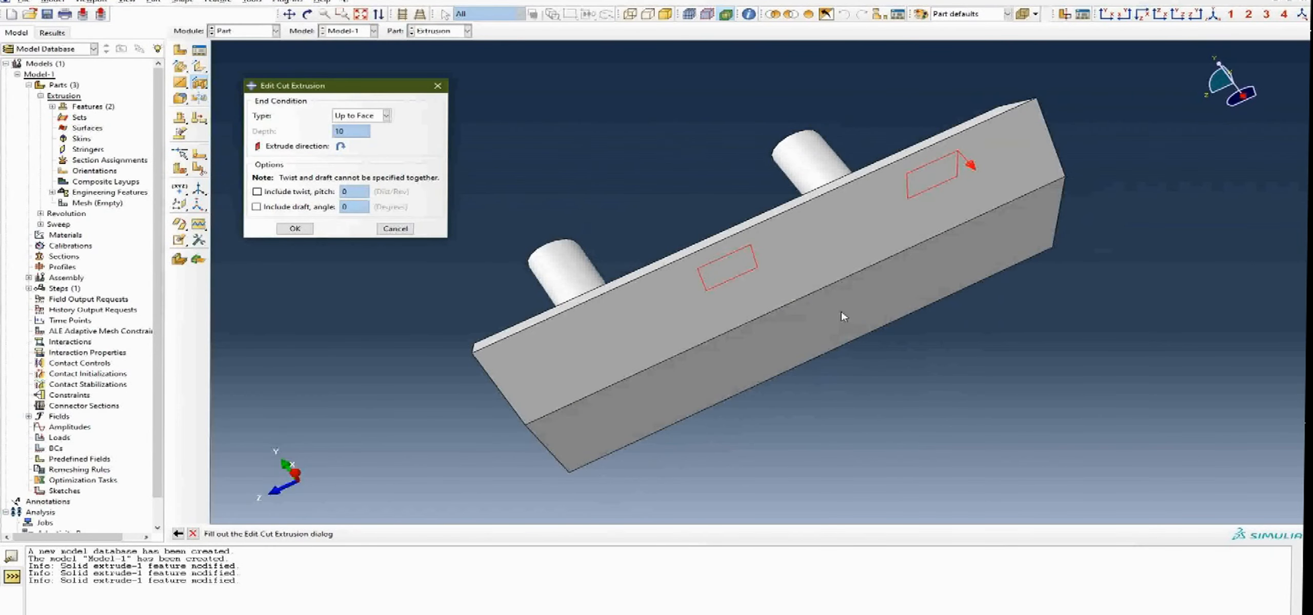
{"action": "left_click", "coordinate": [364, 116]}
{"action": "left_click", "coordinate": [352, 152]}
Cut the two rectangles through the whole solid with the Through All end condition.
{"action": "left_click_drag", "start_coordinate": [642, 293], "coordinate": [823, 311], "text": "ctrl+alt"}
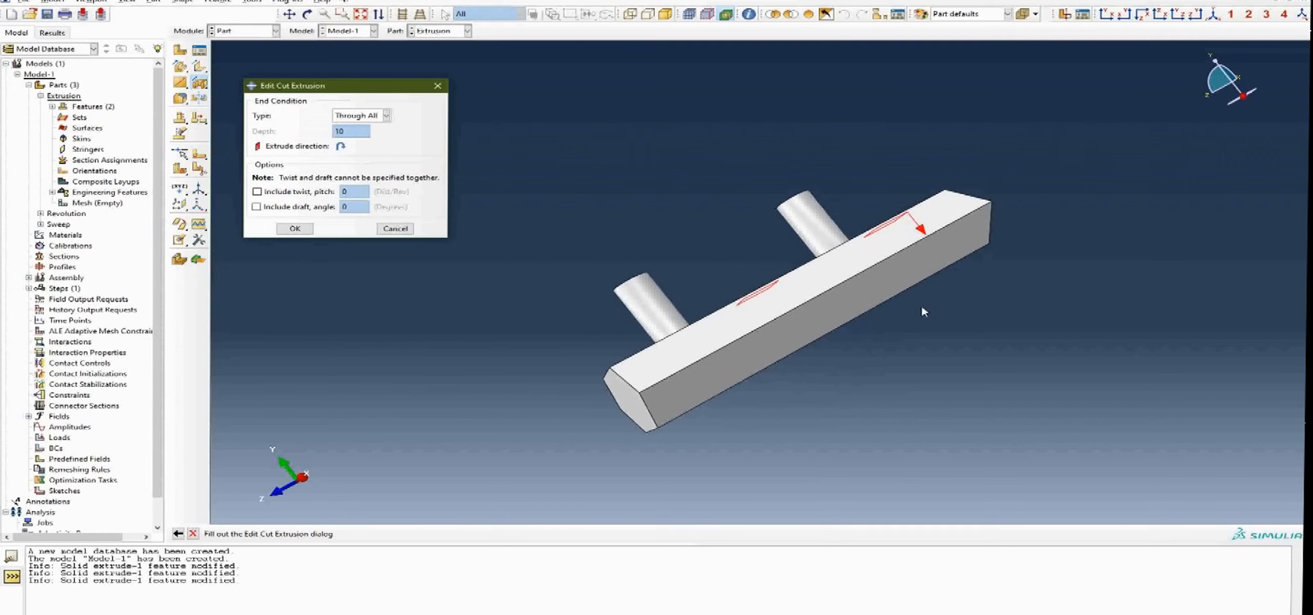
{"action": "scroll", "coordinate": [867, 327], "scroll_direction": "down", "scroll_amount": 3}
{"action": "scroll", "coordinate": [502, 308], "scroll_direction": "down", "scroll_amount": 1}
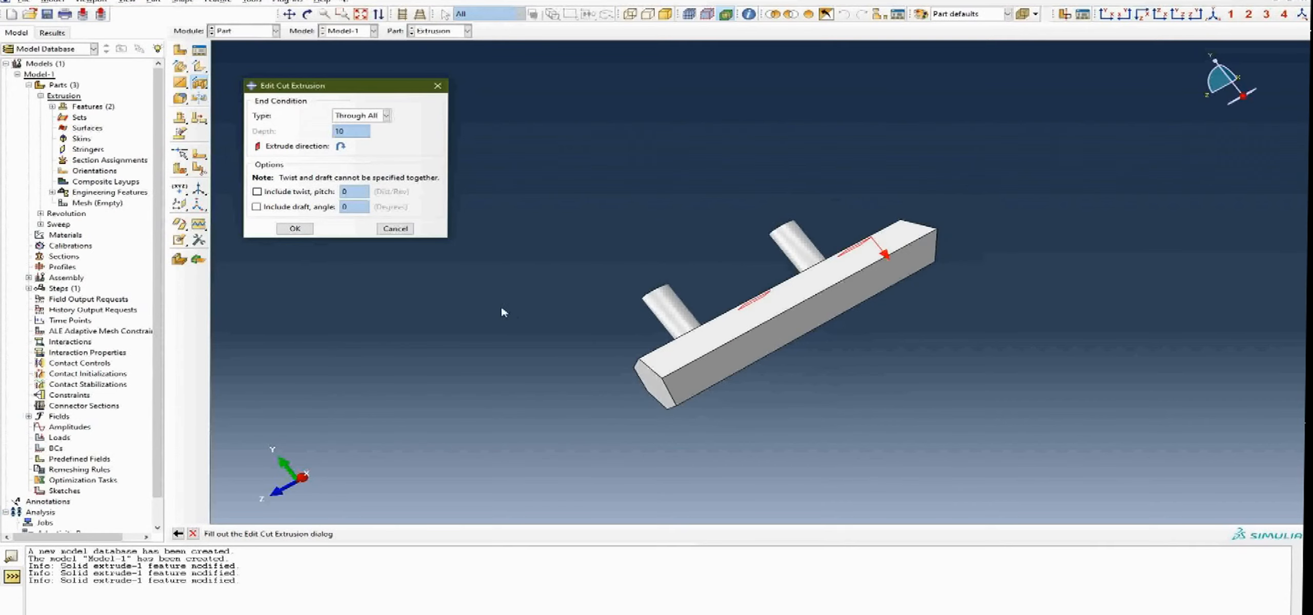
{"action": "scroll", "coordinate": [899, 312], "scroll_direction": "up", "scroll_amount": 2}
{"action": "scroll", "coordinate": [899, 310], "scroll_direction": "up", "scroll_amount": 2}
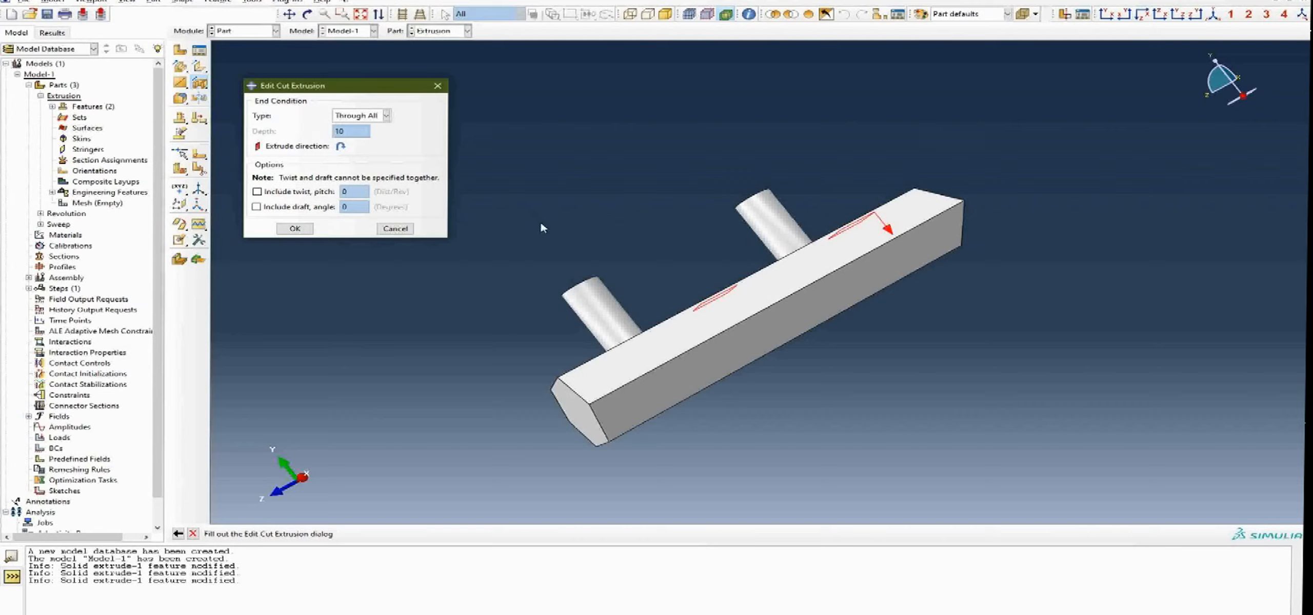
{"action": "left_click", "coordinate": [378, 116]}
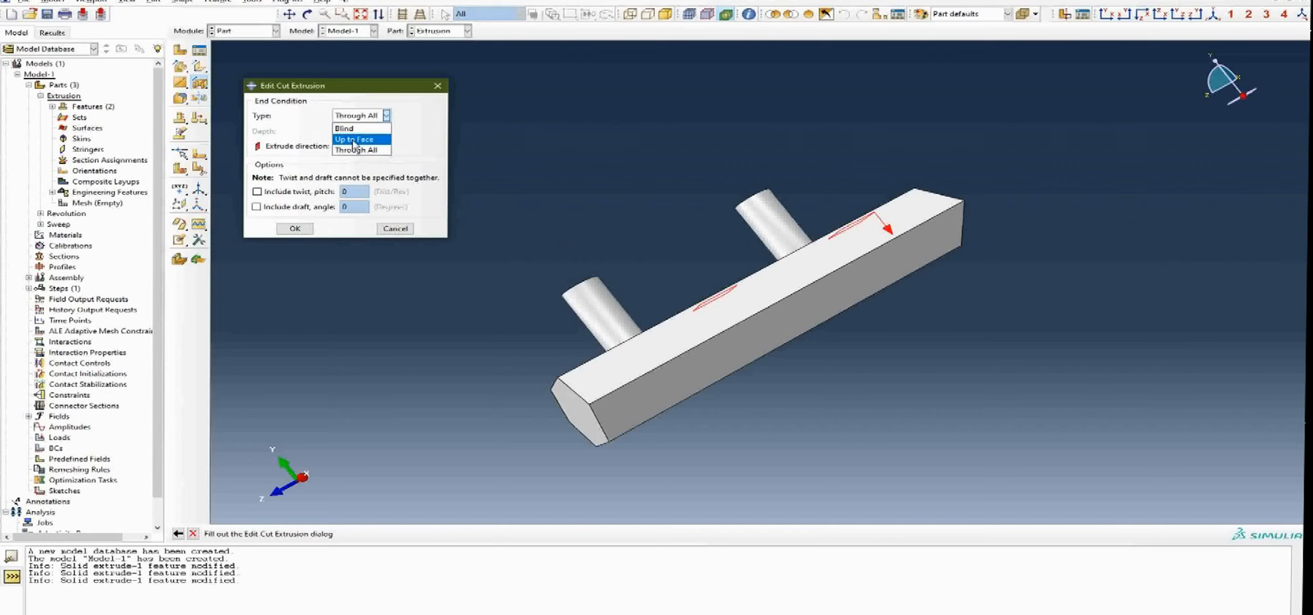
{"action": "left_click", "coordinate": [359, 150]}
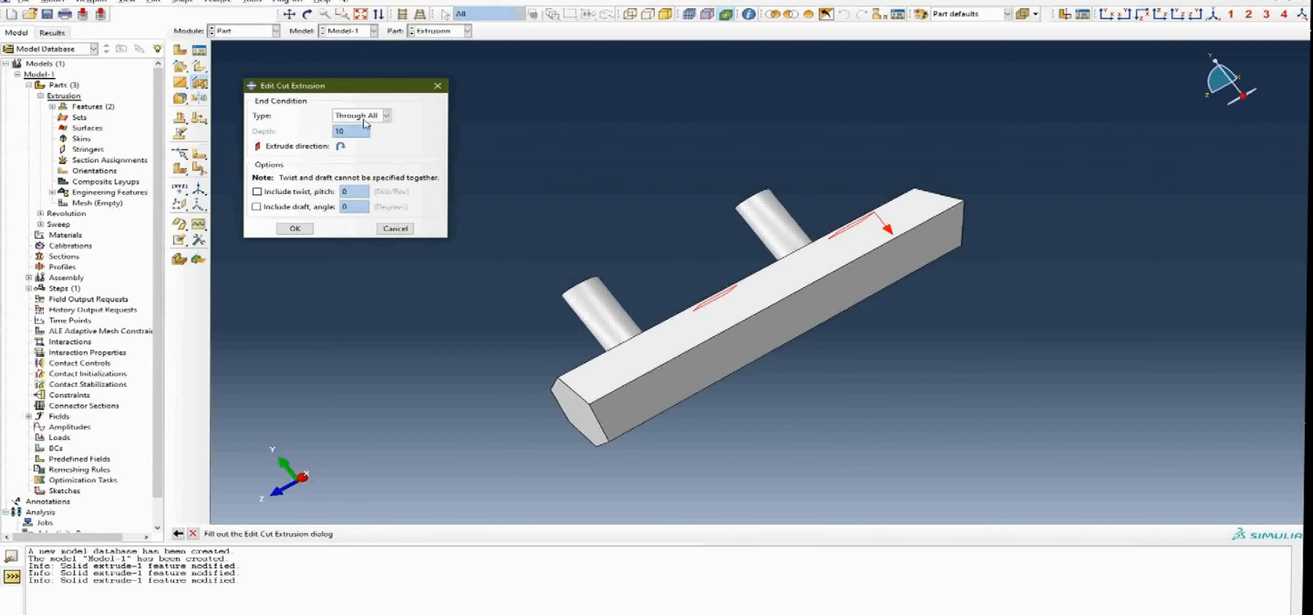
{"action": "left_click", "coordinate": [293, 230]}
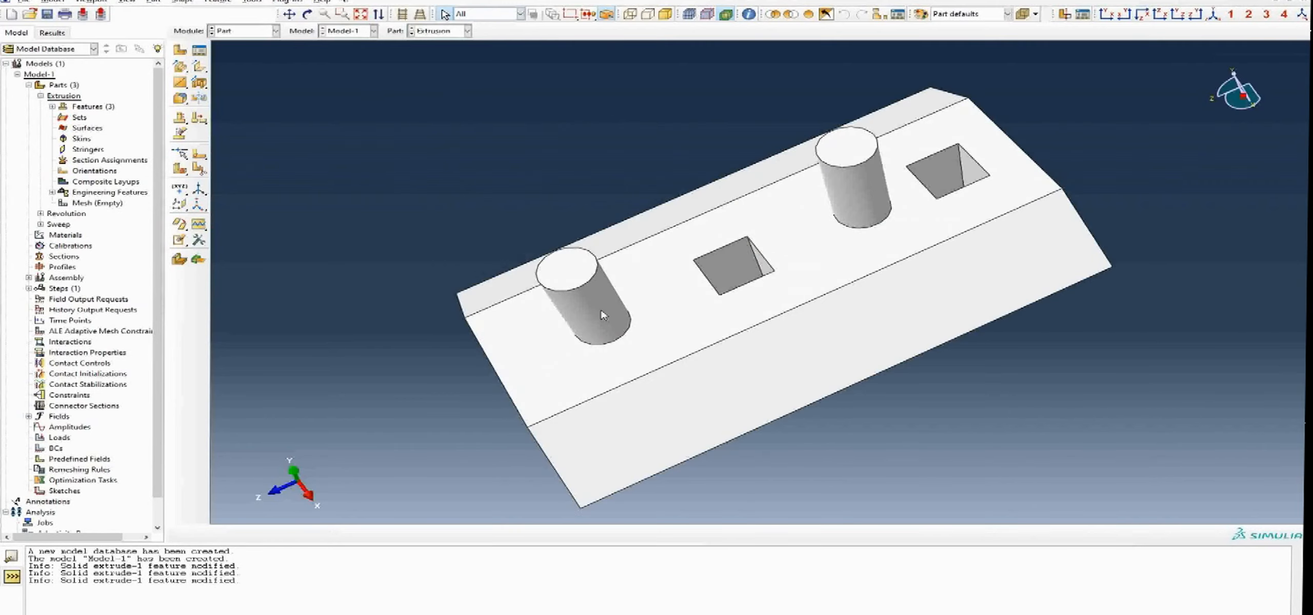
{"action": "left_click", "coordinate": [307, 14]}
{"action": "left_click_drag", "start_coordinate": [815, 357], "coordinate": [826, 293]}
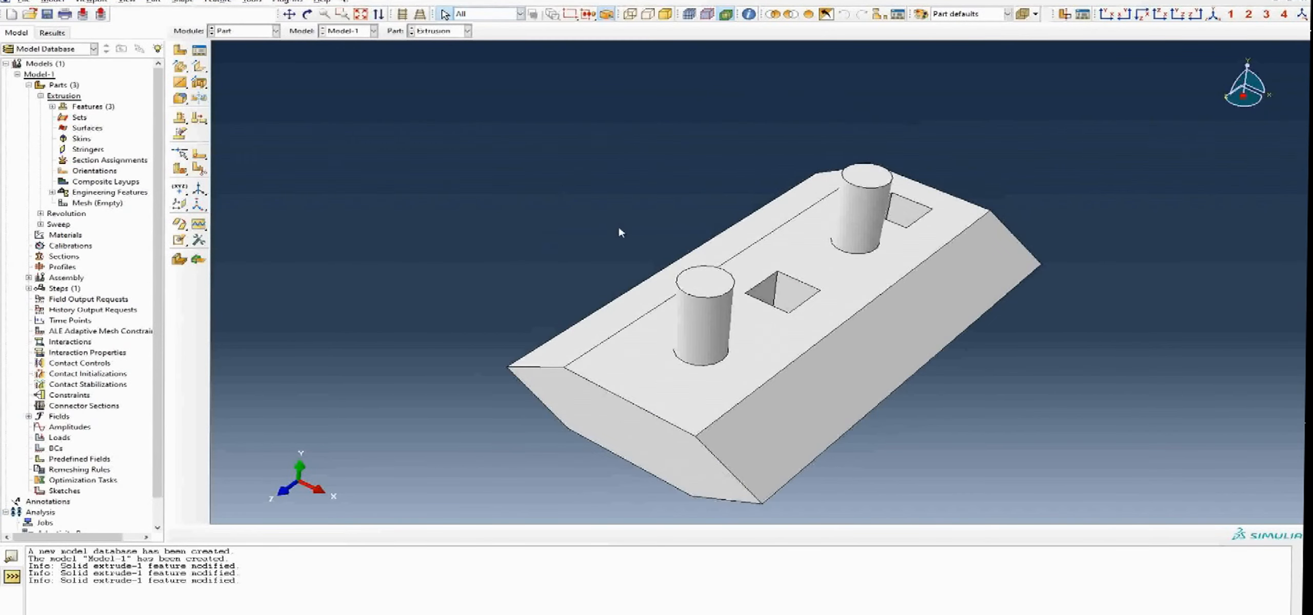
Fillet the solid's two outermost long side edges with a radius of 2.
{"action": "scroll", "coordinate": [537, 212], "scroll_direction": "down", "scroll_amount": 2}
{"action": "scroll", "coordinate": [837, 239], "scroll_direction": "up", "scroll_amount": 3}
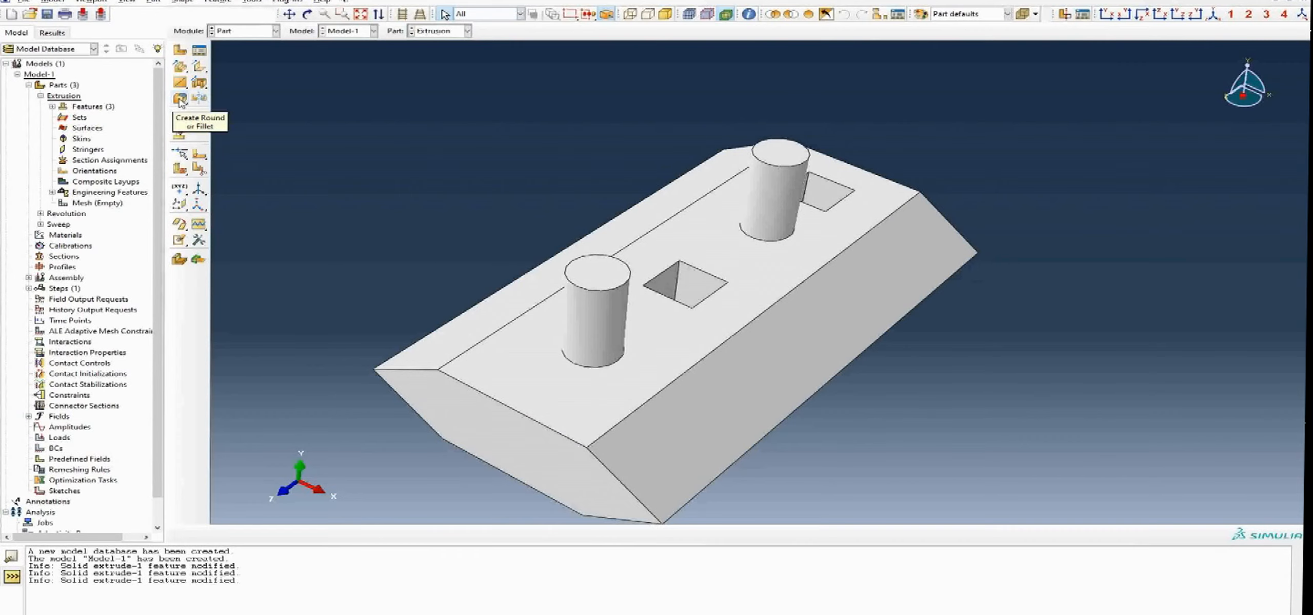
{"action": "left_click_drag", "start_coordinate": [615, 380], "coordinate": [809, 336], "text": "ctrl+alt"}
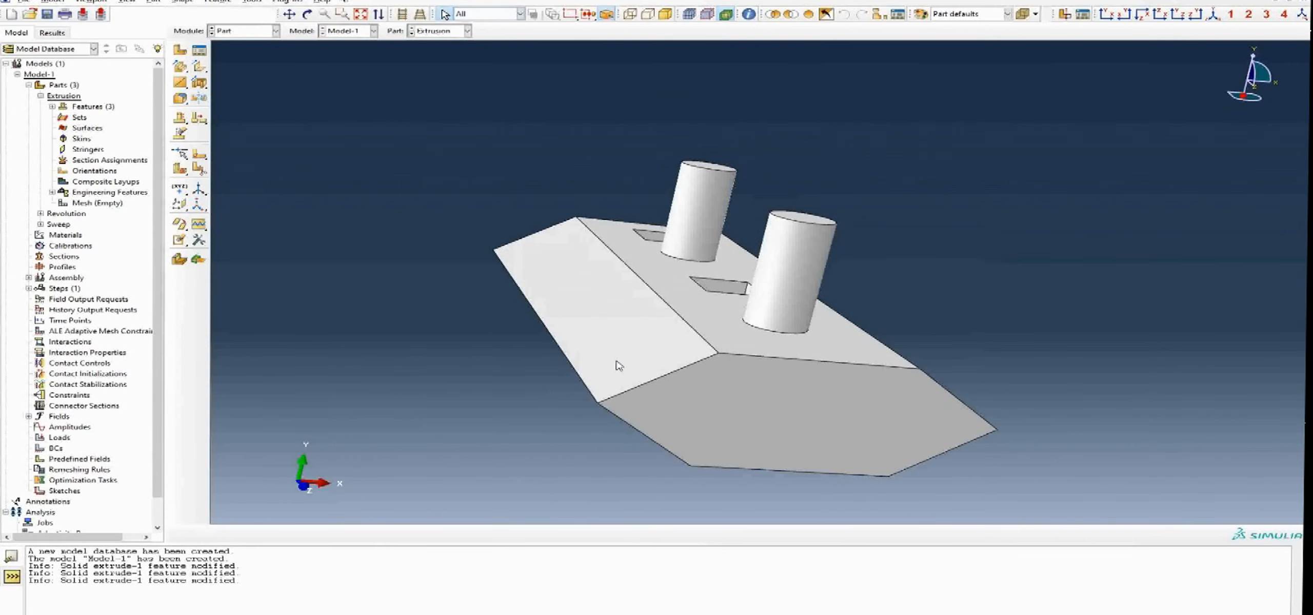
{"action": "left_click_drag", "start_coordinate": [776, 381], "coordinate": [737, 399], "text": "ctrl+alt"}
{"action": "left_click_drag", "start_coordinate": [630, 326], "coordinate": [670, 320], "text": "ctrl+alt"}
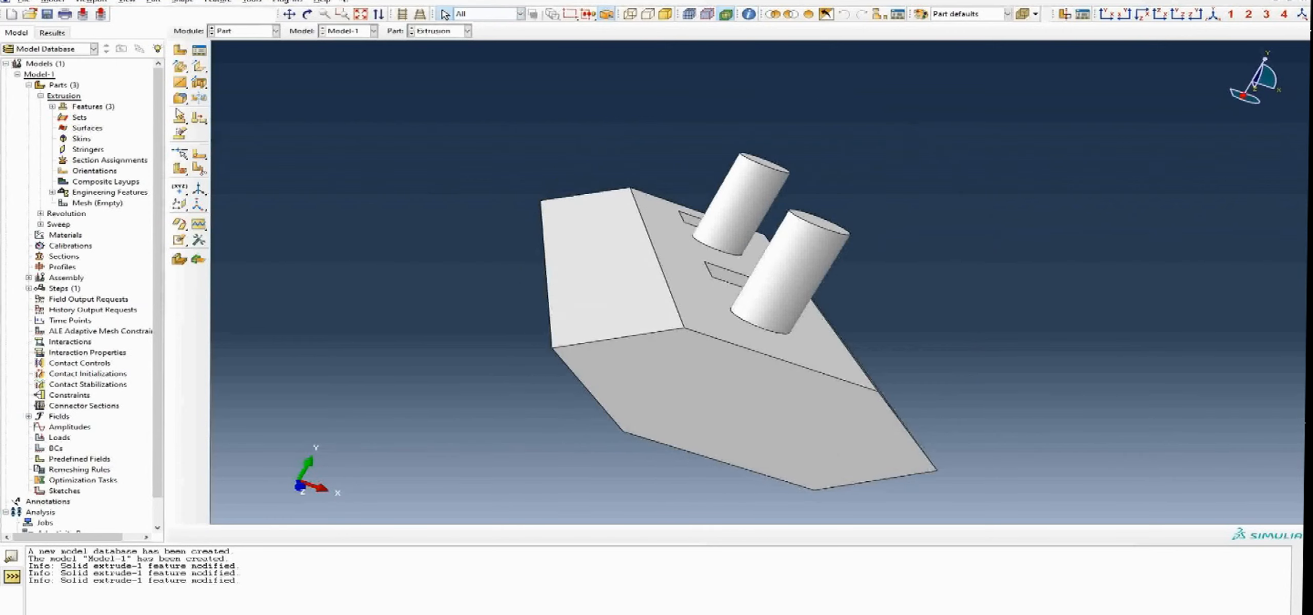
{"action": "left_click", "coordinate": [180, 99]}
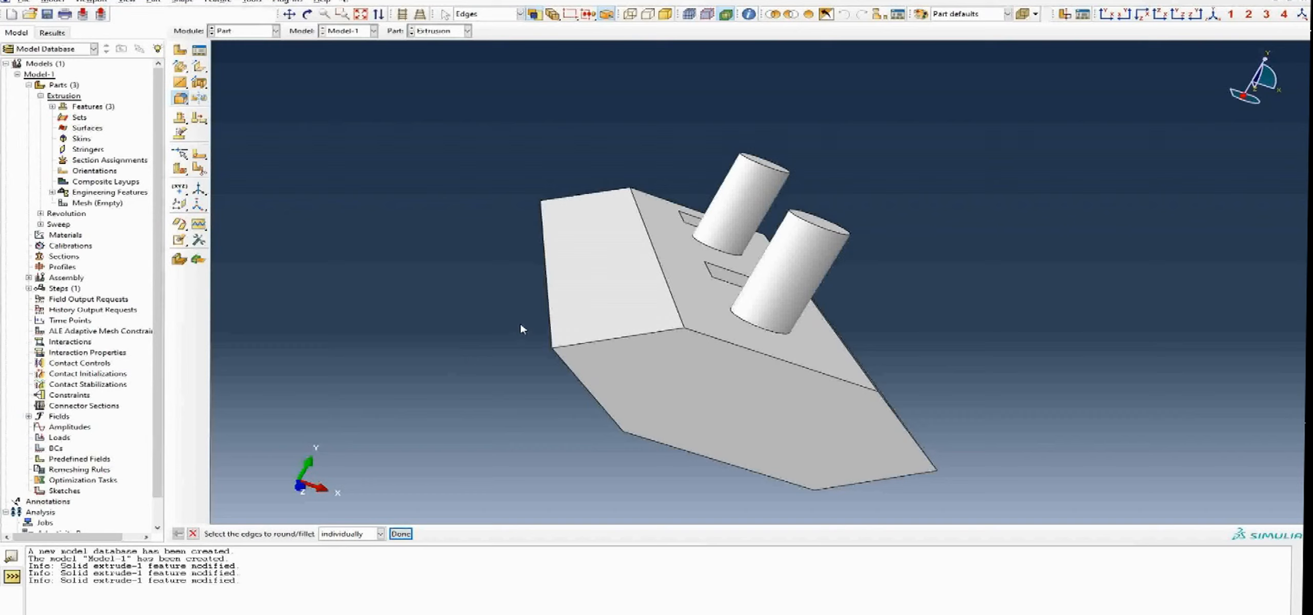
{"action": "left_click_drag", "start_coordinate": [723, 390], "coordinate": [638, 395], "text": "ctrl+alt"}
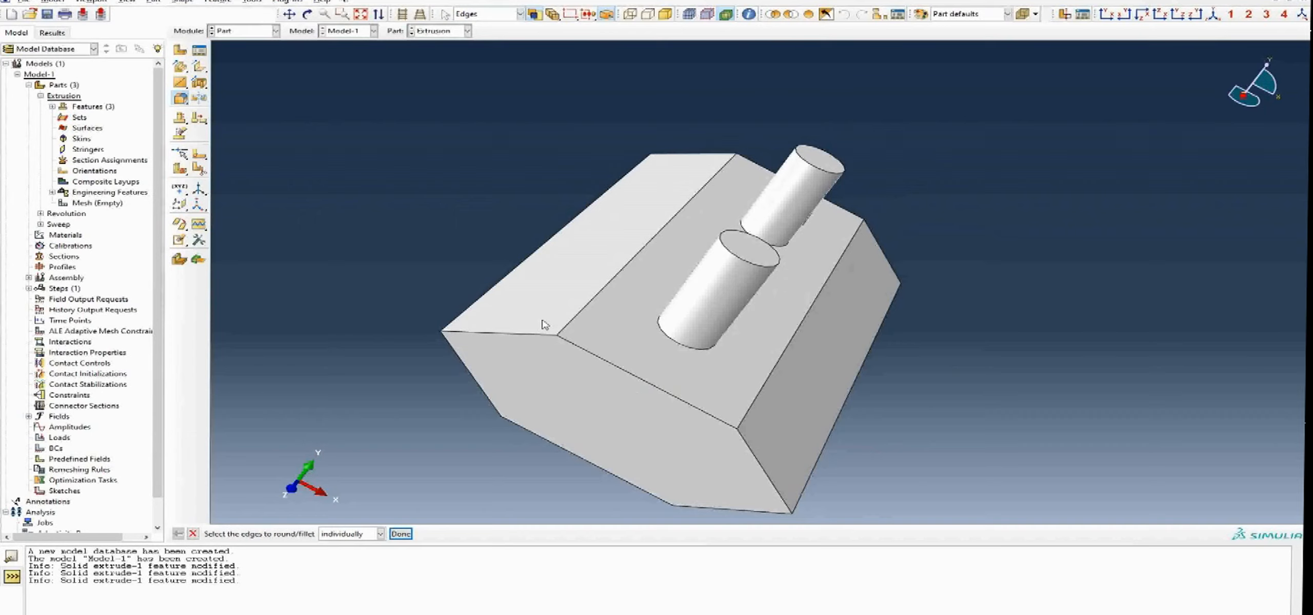
{"action": "left_click", "coordinate": [518, 267]}
{"action": "left_click", "coordinate": [401, 535]}
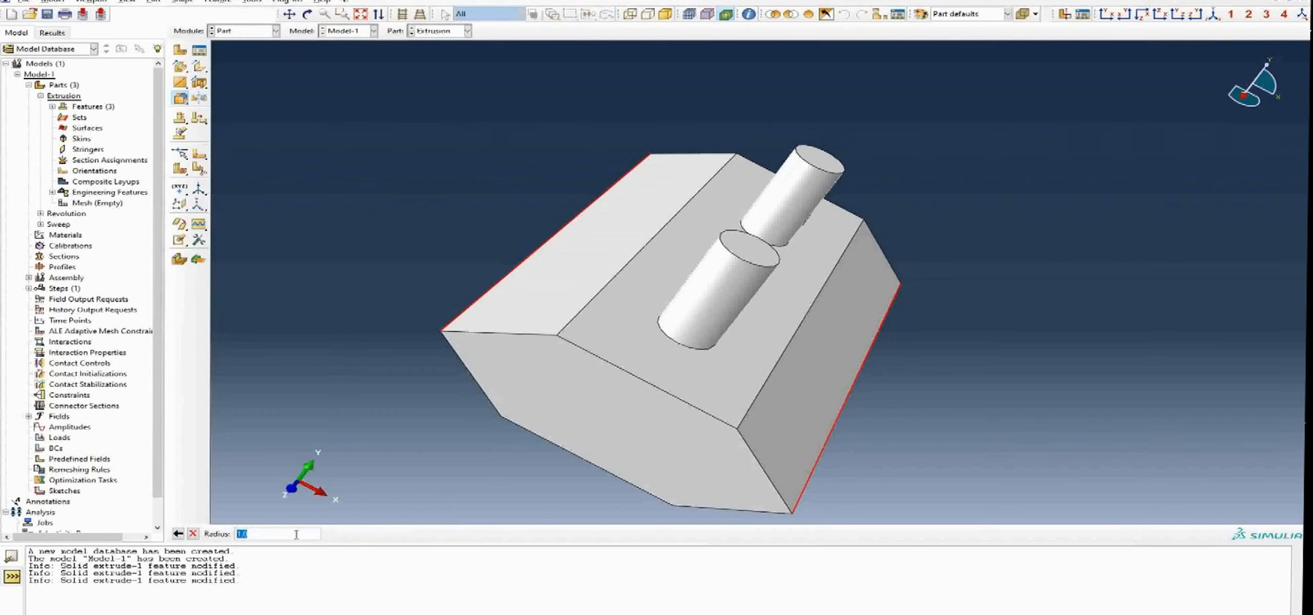
{"action": "left_click", "coordinate": [242, 534]}
{"action": "type", "text": "2"}
{"action": "key", "text": "Return"}
Chamfer the two long edges bordering the face that carries the cylinders, using a chamfer length of 2.
{"action": "left_click_drag", "start_coordinate": [422, 423], "coordinate": [630, 392], "text": "ctrl+alt"}
{"action": "scroll", "coordinate": [630, 388], "scroll_direction": "up", "scroll_amount": 4}
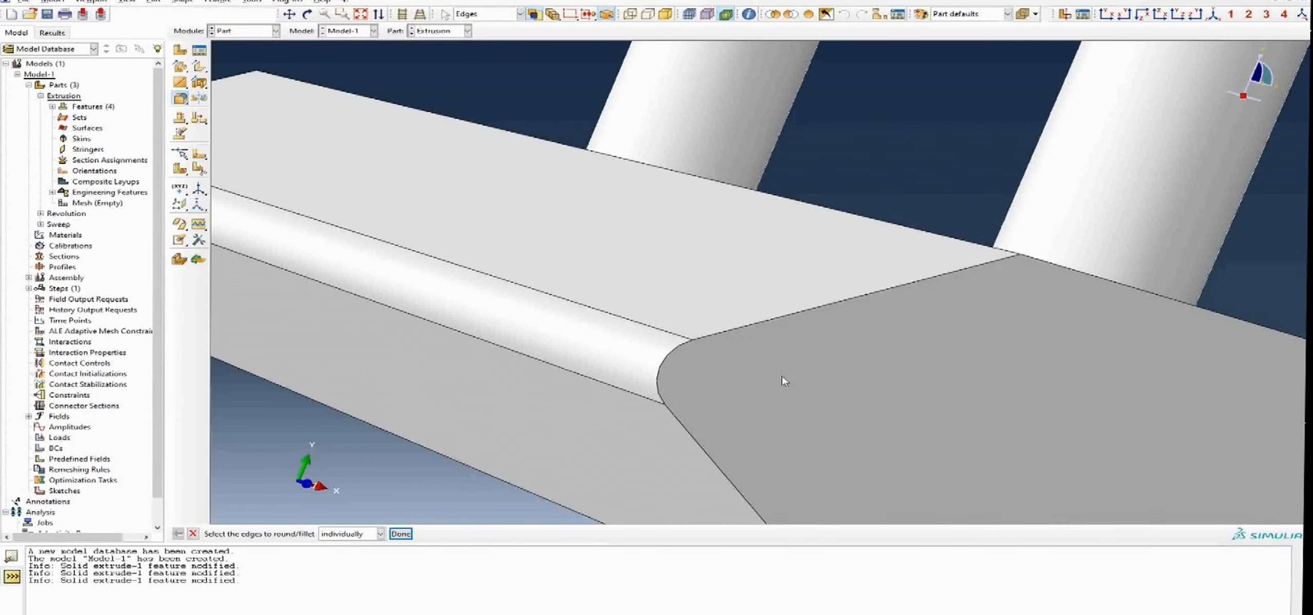
{"action": "left_click_drag", "start_coordinate": [784, 381], "coordinate": [702, 362], "text": "ctrl+alt"}
{"action": "scroll", "coordinate": [702, 363], "scroll_direction": "down", "scroll_amount": 1}
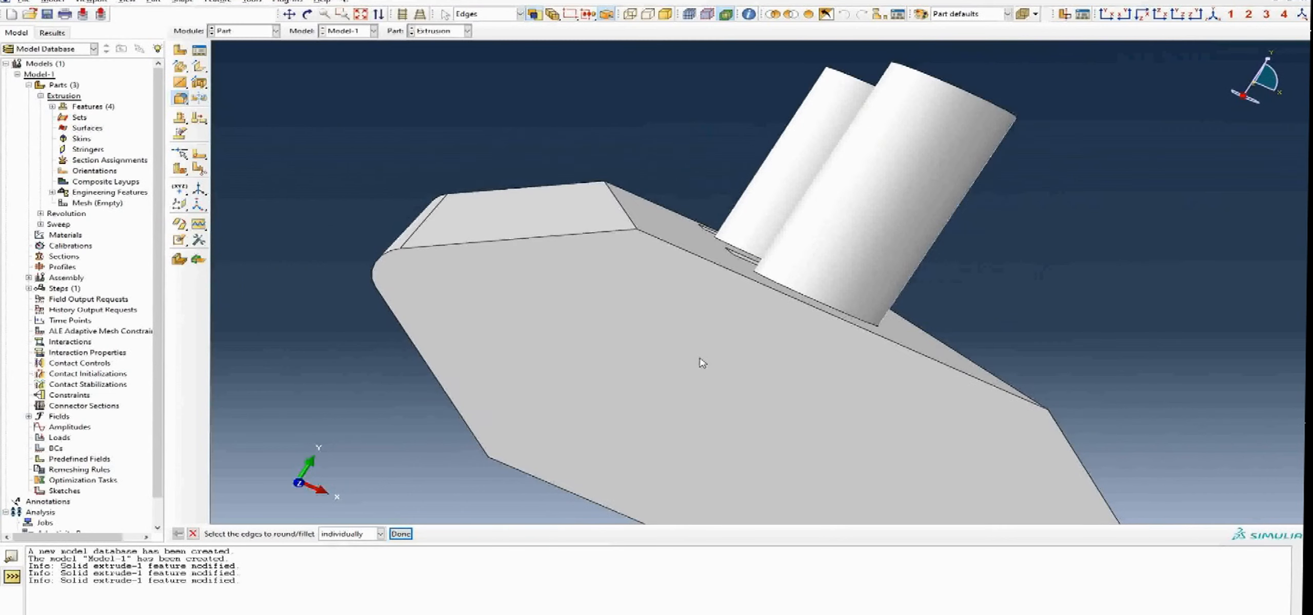
{"action": "left_click_drag", "start_coordinate": [185, 102], "coordinate": [291, 111]}
{"action": "left_click_drag", "start_coordinate": [180, 103], "coordinate": [180, 103]}
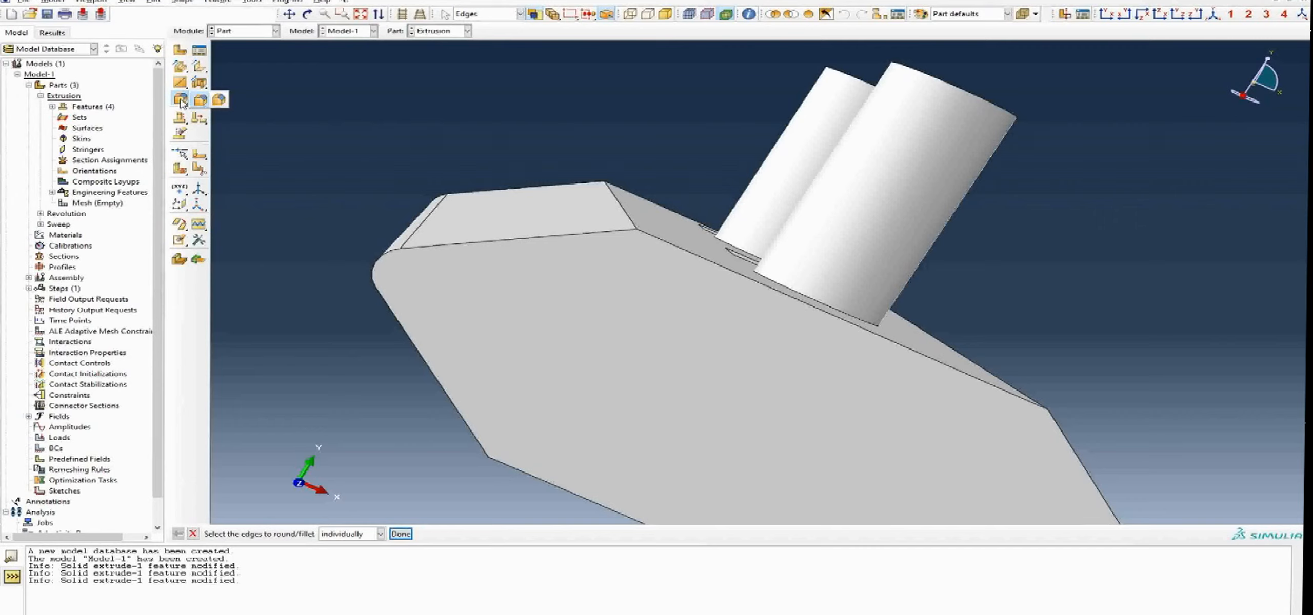
{"action": "left_click", "coordinate": [220, 100]}
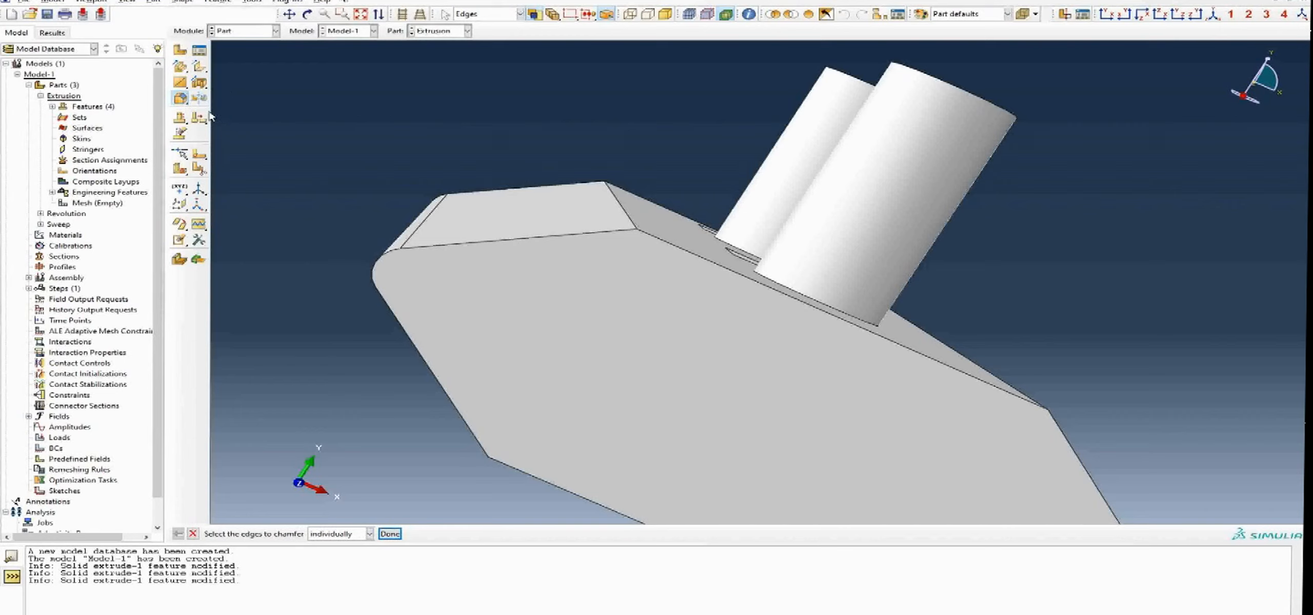
{"action": "left_click_drag", "start_coordinate": [723, 291], "coordinate": [674, 292], "text": "ctrl+alt"}
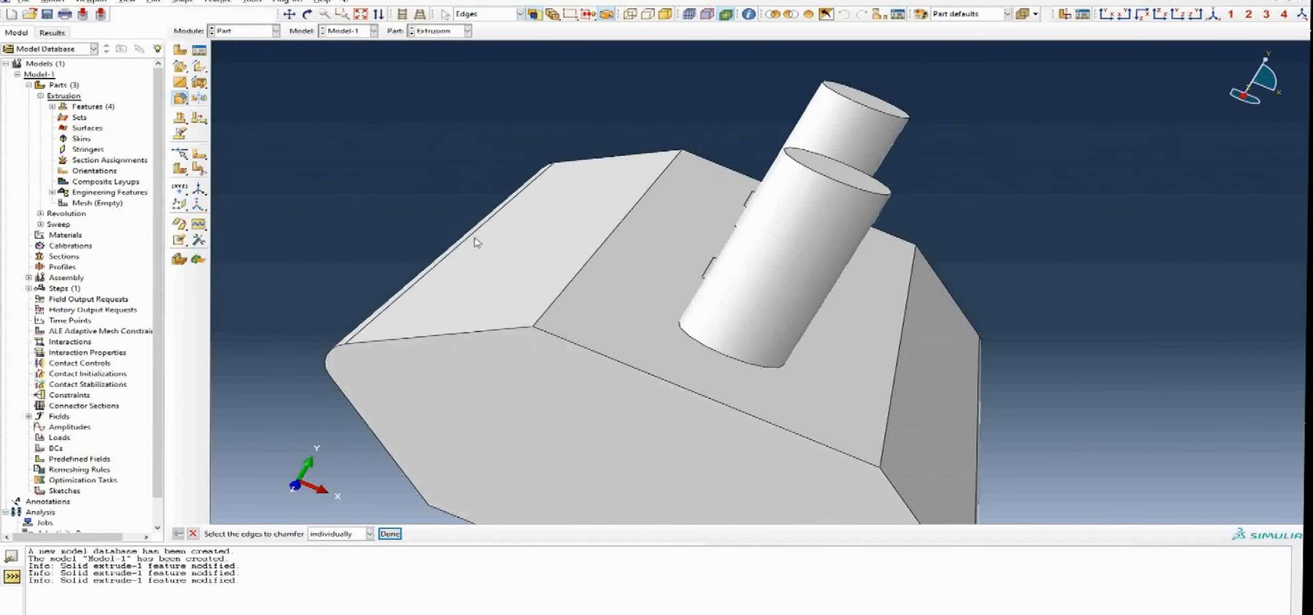
{"action": "left_click", "coordinate": [581, 278]}
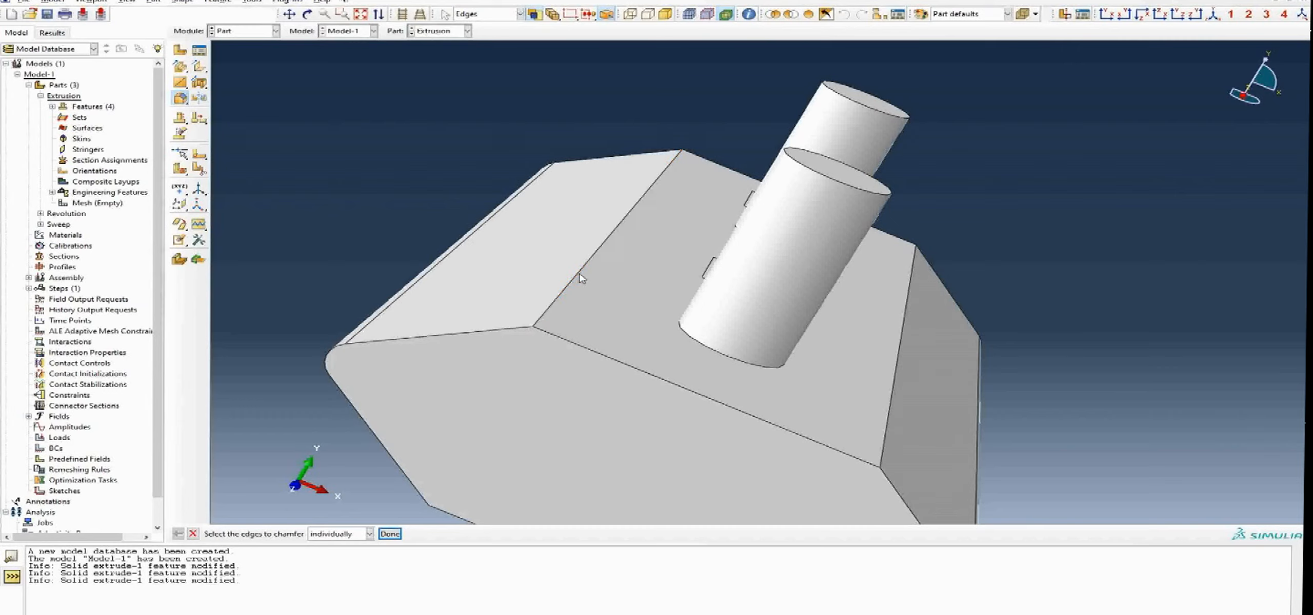
{"action": "left_click", "coordinate": [893, 409]}
{"action": "left_click", "coordinate": [390, 534]}
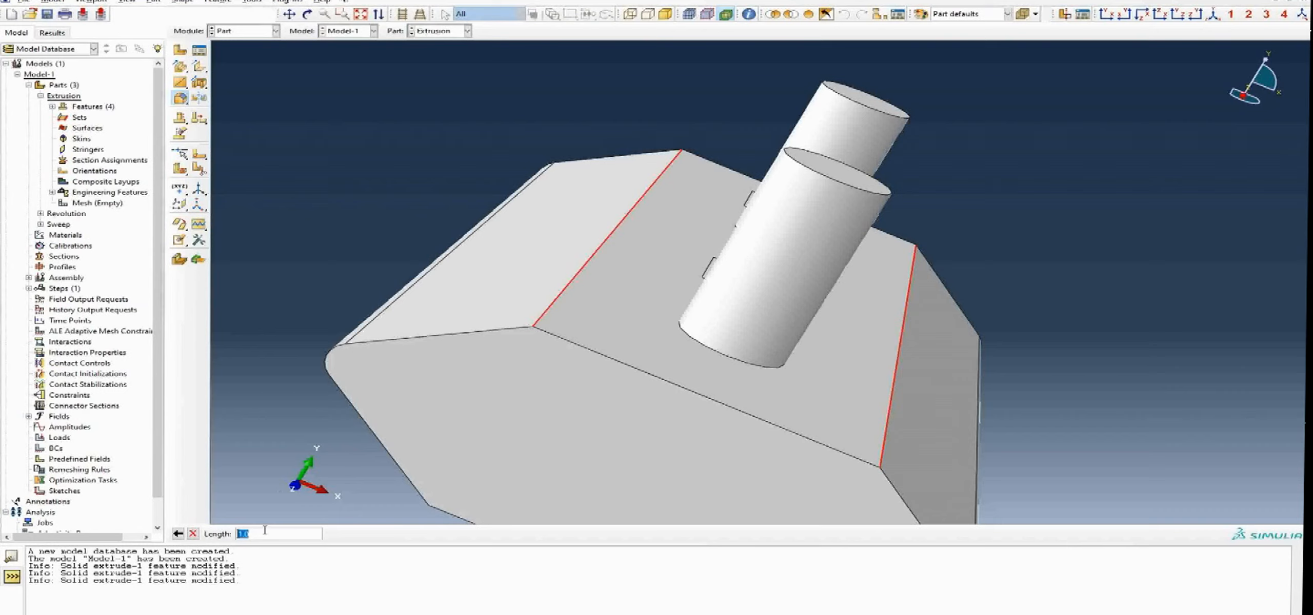
{"action": "type", "text": "2"}
{"action": "key", "text": "Return"}
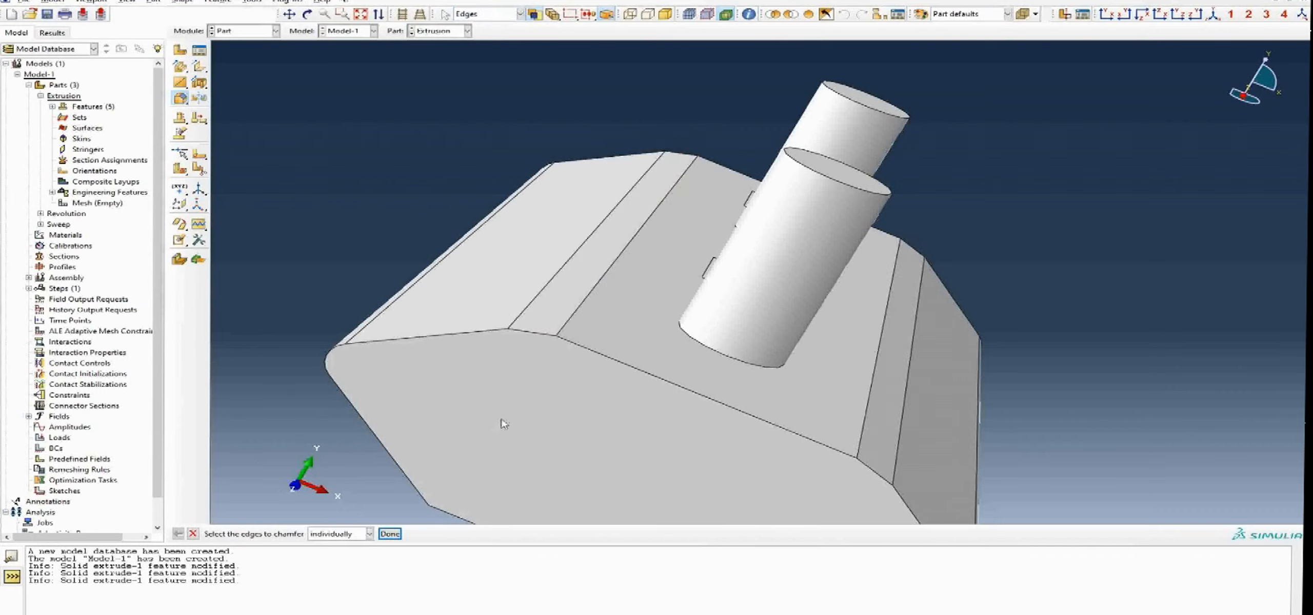
Inspect the chamfered and filleted edges of the solid from several angles.
{"action": "left_click_drag", "start_coordinate": [631, 408], "coordinate": [612, 320], "text": "ctrl+alt"}
{"action": "scroll", "coordinate": [608, 340], "scroll_direction": "down", "scroll_amount": 4}
{"action": "left_click_drag", "start_coordinate": [782, 349], "coordinate": [754, 346], "text": "ctrl+alt"}
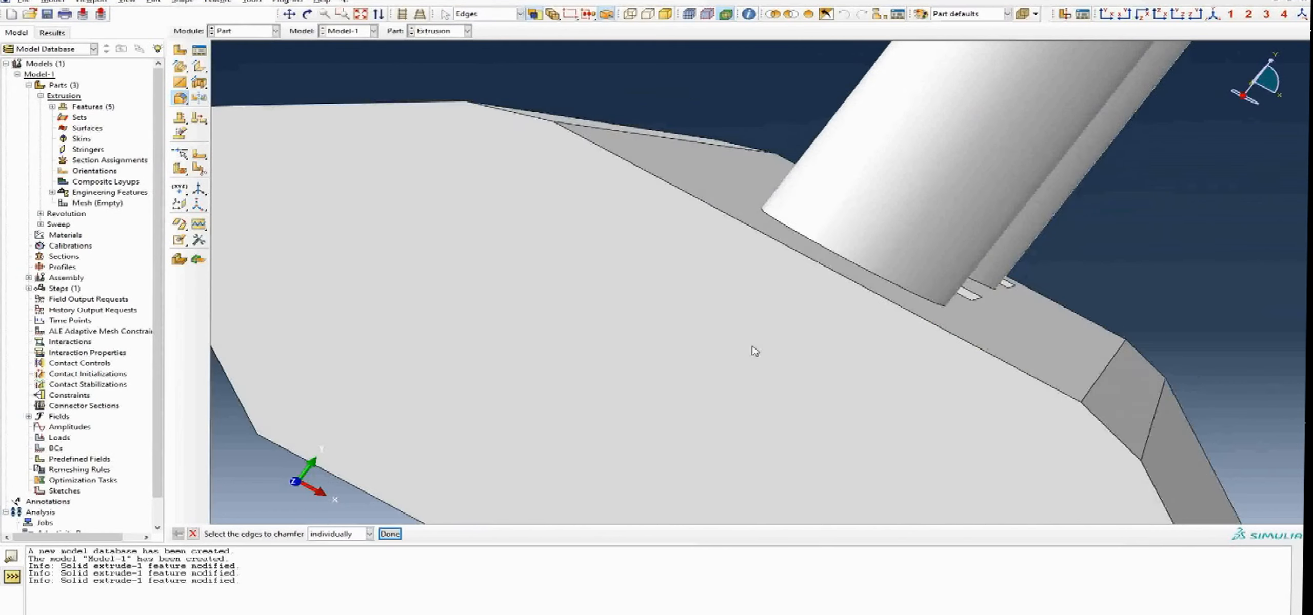
{"action": "scroll", "coordinate": [755, 346], "scroll_direction": "up", "scroll_amount": 3}
{"action": "scroll", "coordinate": [744, 331], "scroll_direction": "up", "scroll_amount": 2}
{"action": "left_click_drag", "start_coordinate": [671, 264], "coordinate": [715, 307], "text": "ctrl+alt"}
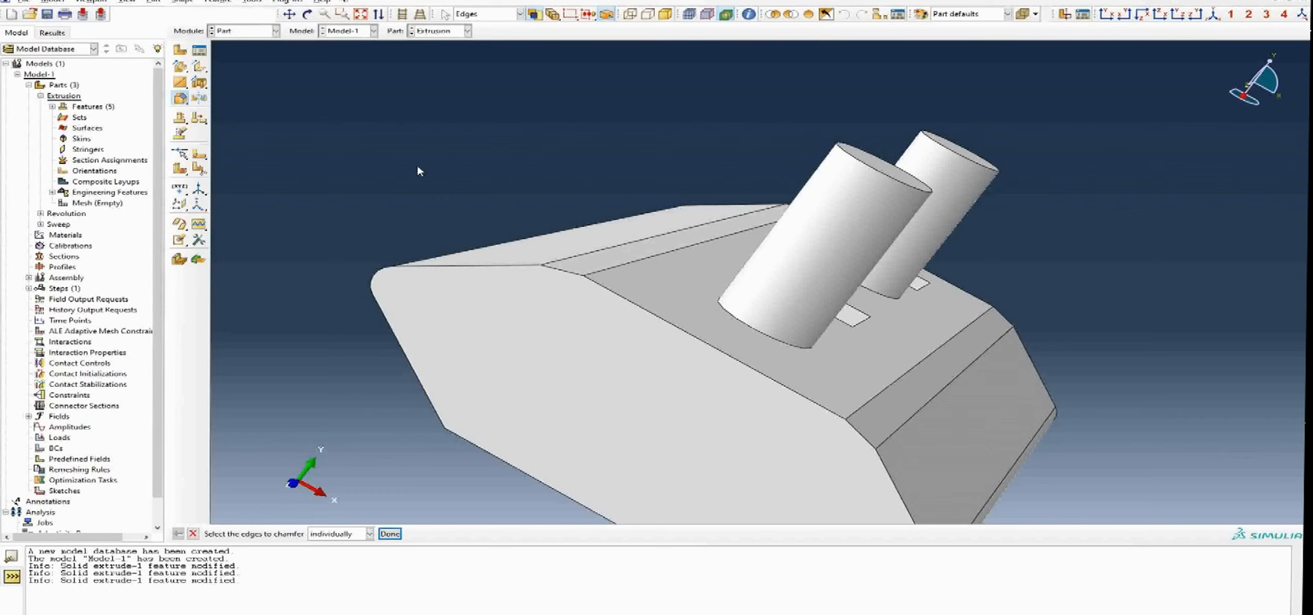
{"action": "left_click", "coordinate": [180, 50]}
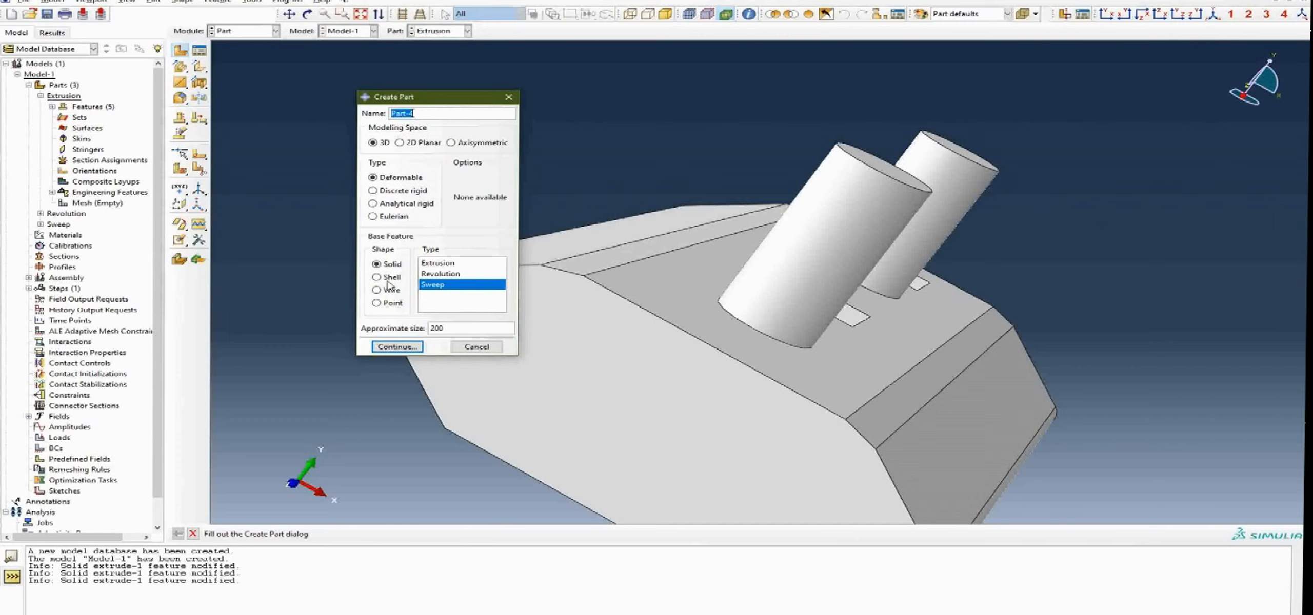
{"action": "left_click", "coordinate": [511, 99]}
{"action": "left_click_drag", "start_coordinate": [595, 318], "coordinate": [616, 295], "text": "ctrl+alt"}
{"action": "scroll", "coordinate": [617, 297], "scroll_direction": "up", "scroll_amount": 3}
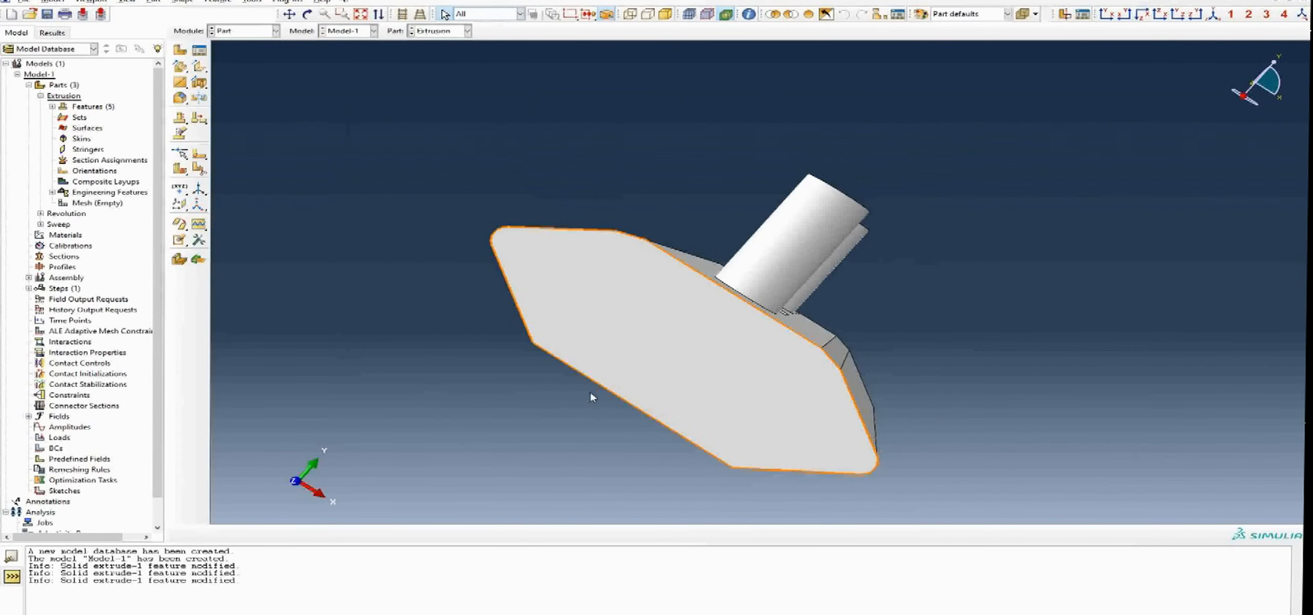
Start a new 3D deformable shell part named "Shell extrusion" with an Extrusion base feature and an approximate size of 200.
{"action": "left_click", "coordinate": [180, 49]}
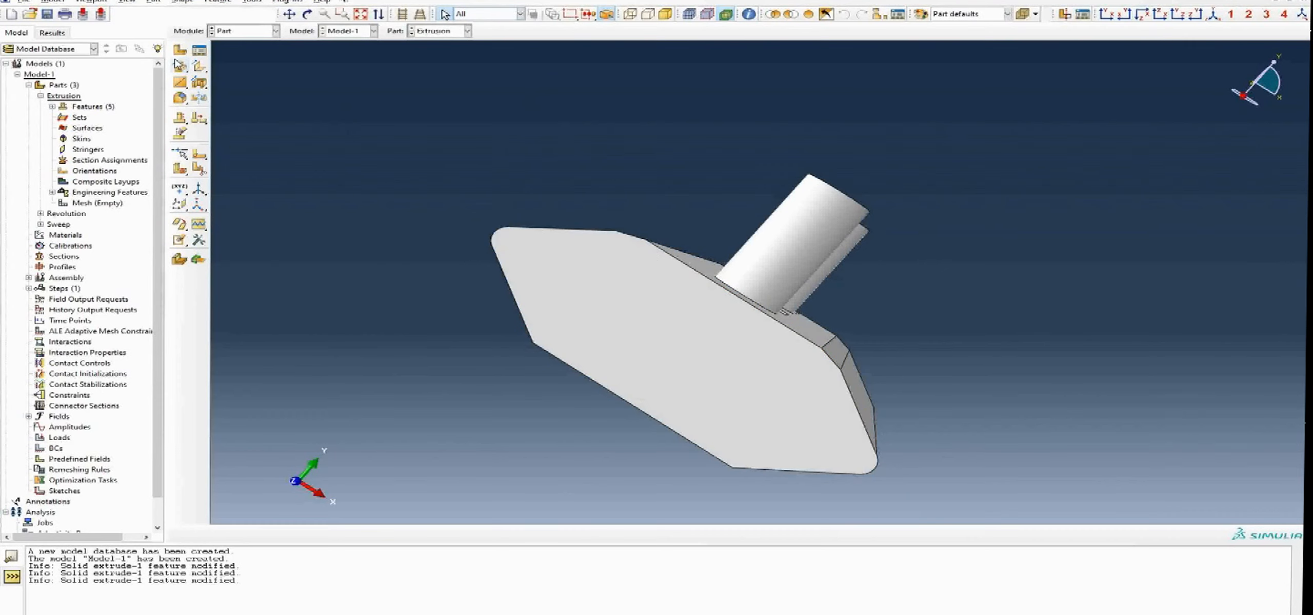
{"action": "left_click", "coordinate": [436, 263]}
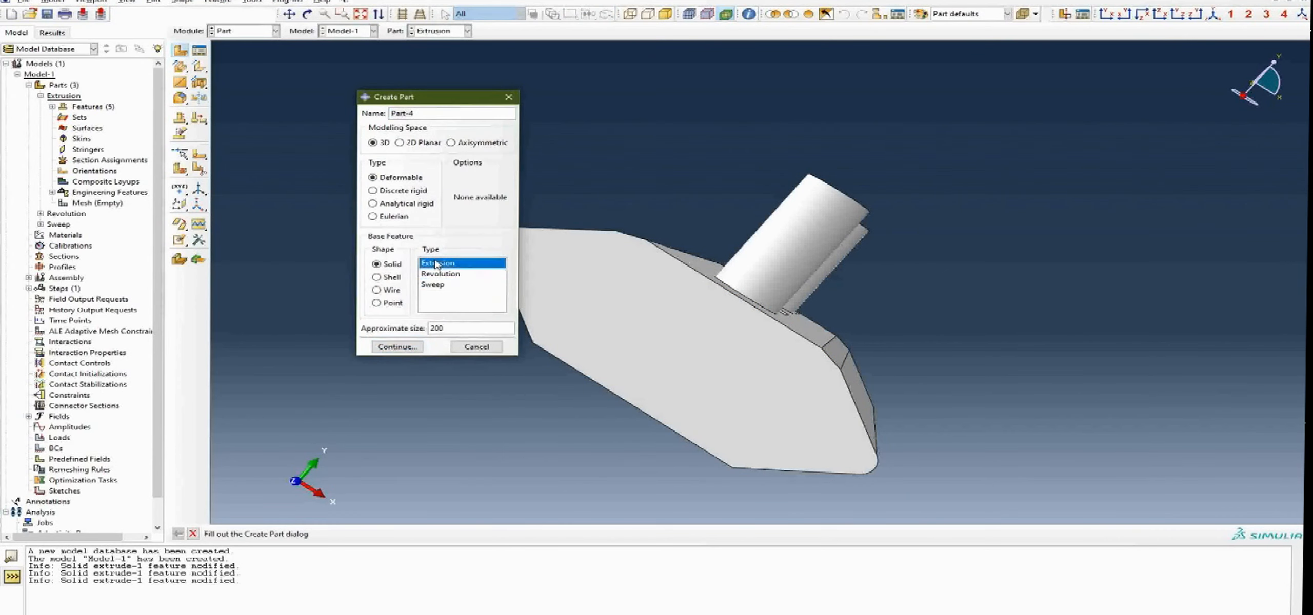
{"action": "left_click", "coordinate": [393, 278]}
{"action": "left_click", "coordinate": [435, 272]}
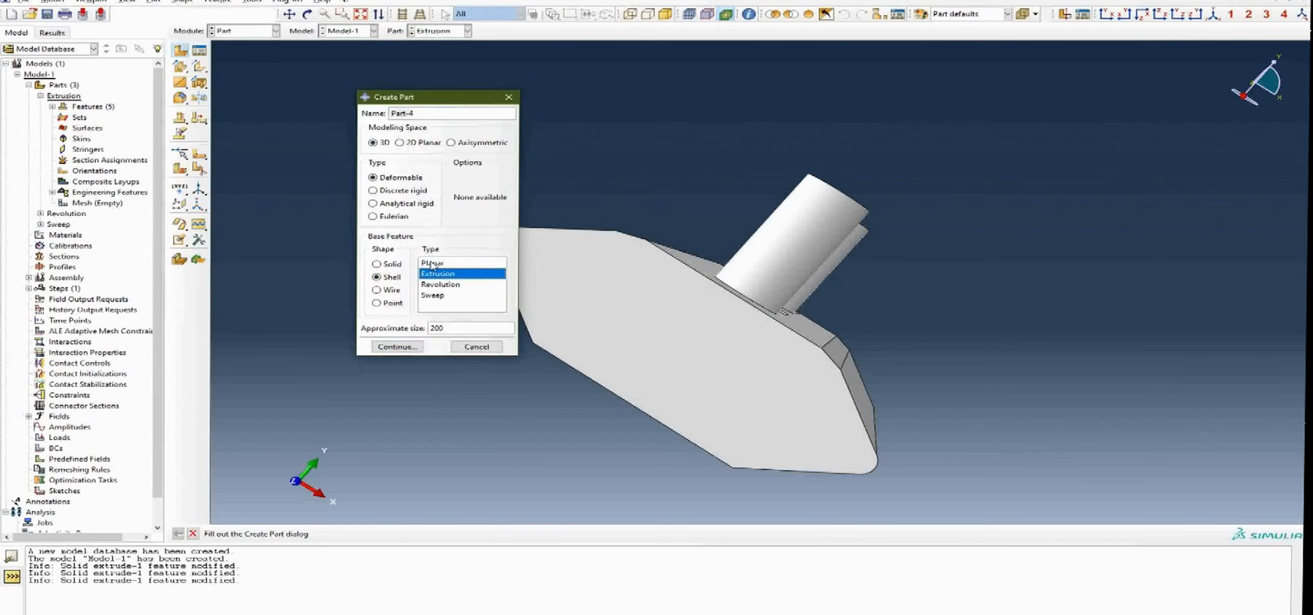
{"action": "left_click", "coordinate": [431, 265]}
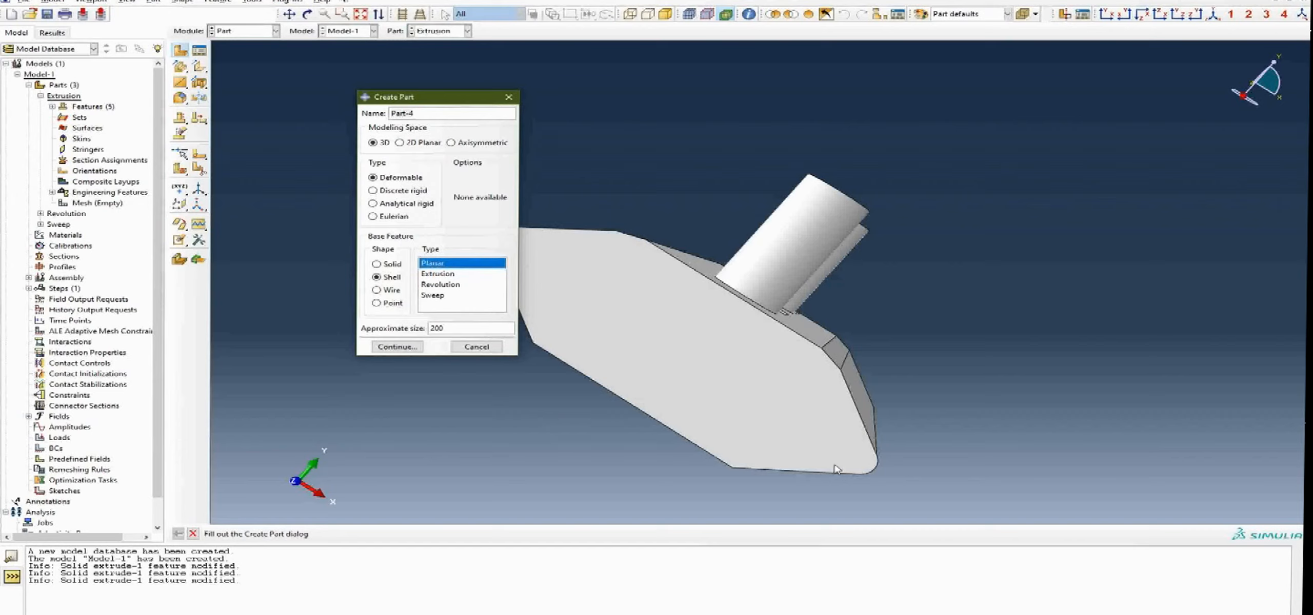
{"action": "left_click", "coordinate": [444, 274]}
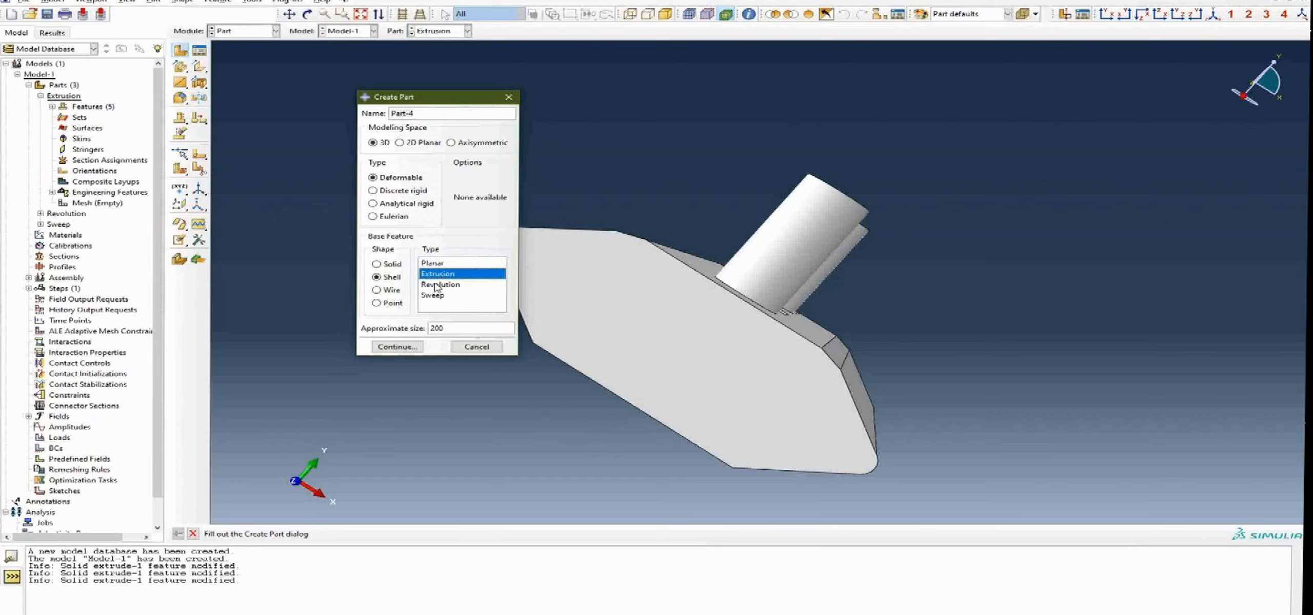
{"action": "triple_click", "coordinate": [420, 111]}
{"action": "type", "text": "Shell extrusion"}
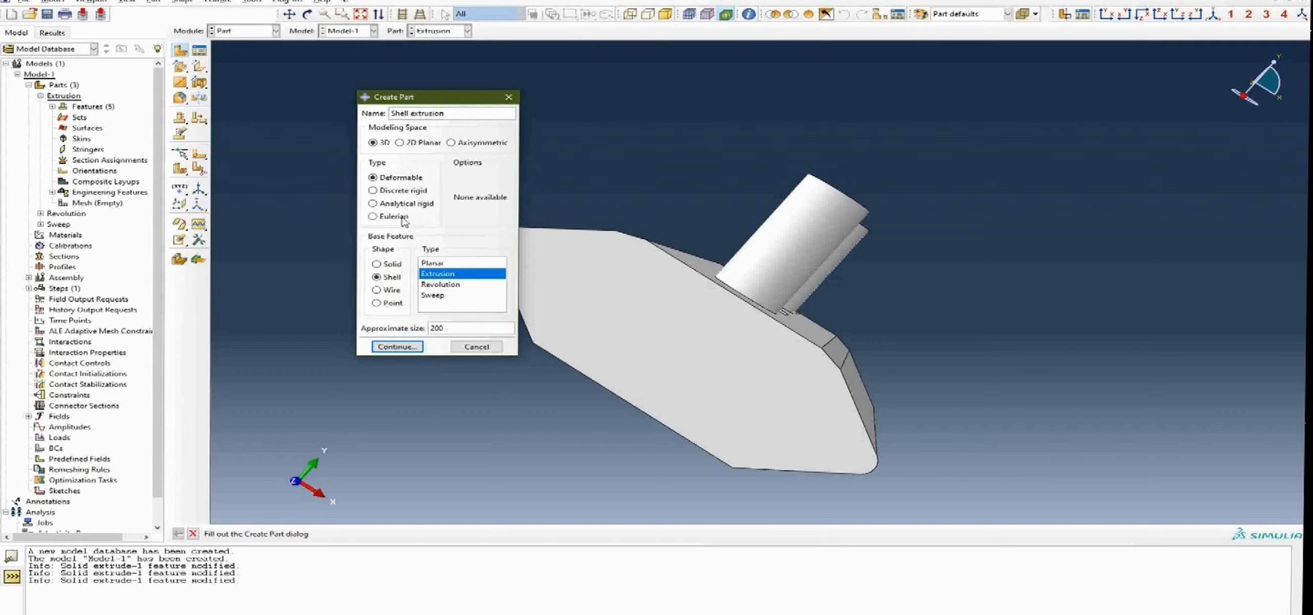
{"action": "left_click", "coordinate": [396, 347]}
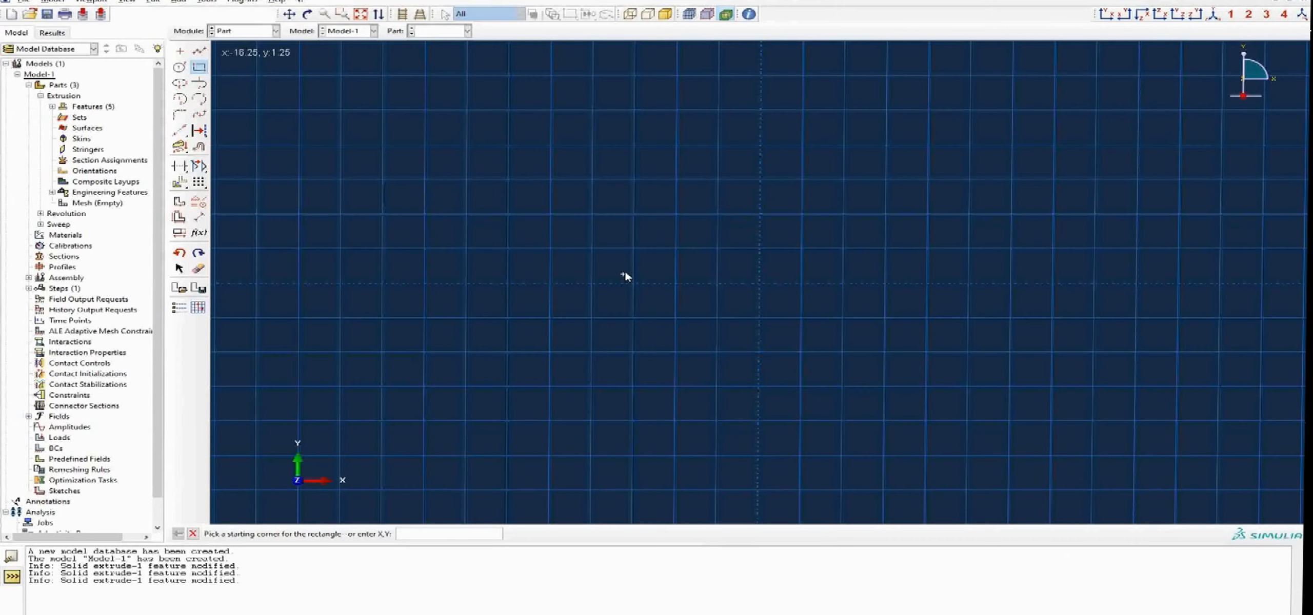
Sketch a wide rectangle enclosing the origin as the section and extrude it as a shell to a depth of 50.
{"action": "left_click", "coordinate": [550, 179]}
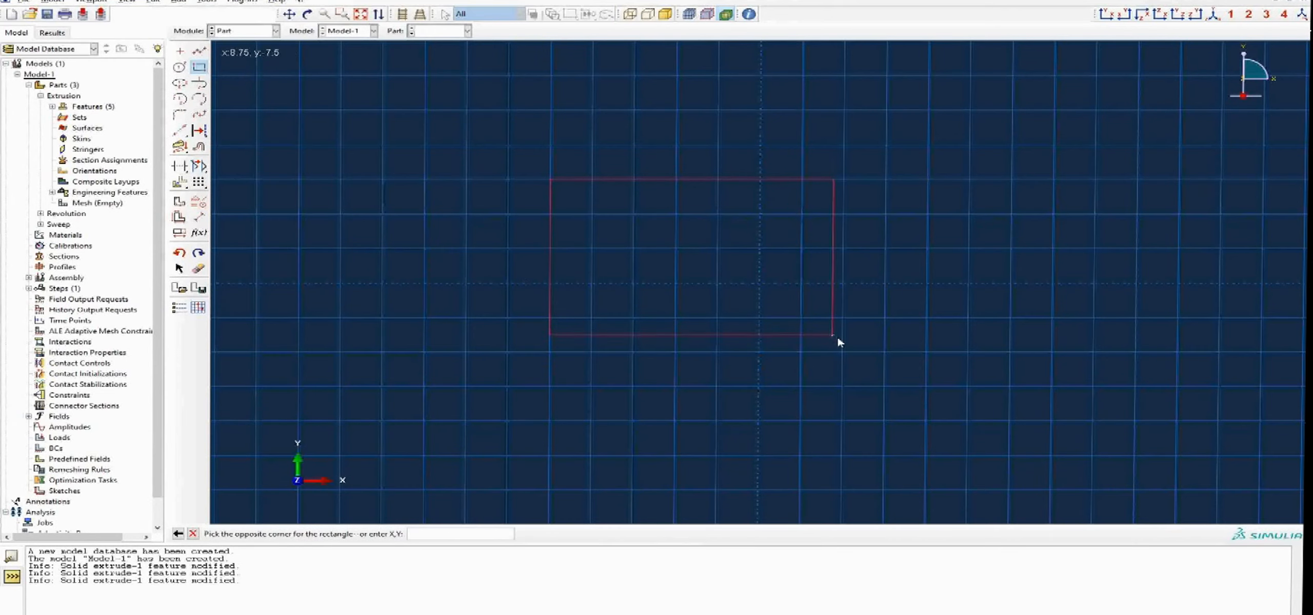
{"action": "left_click", "coordinate": [933, 351]}
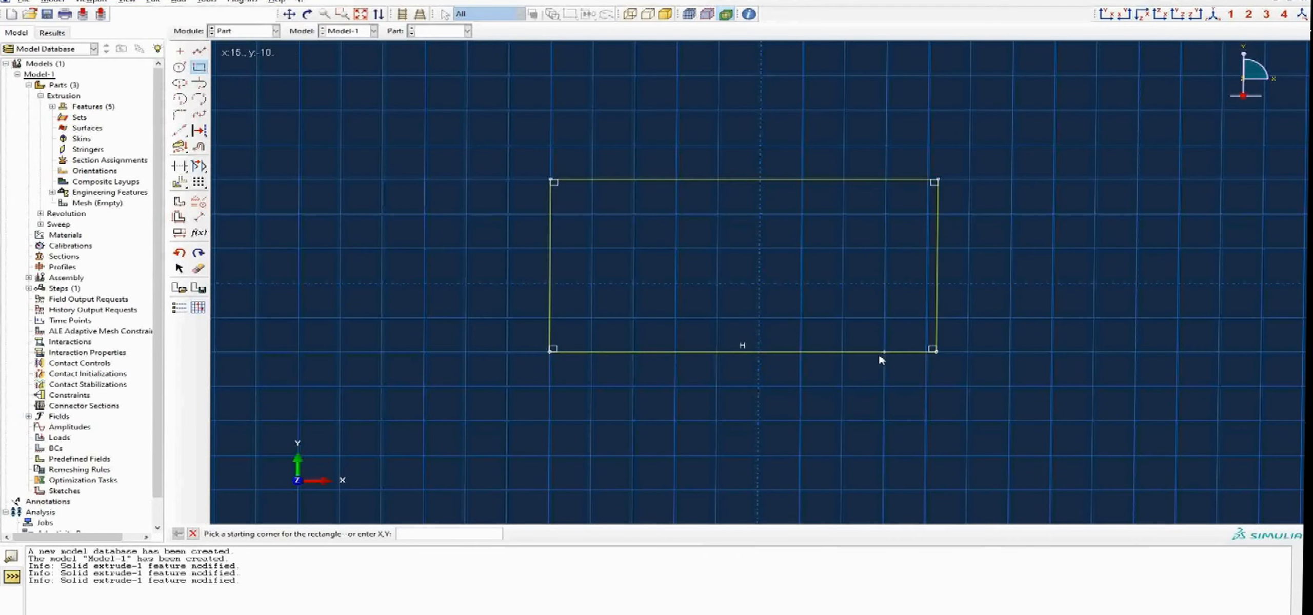
{"action": "left_click", "coordinate": [199, 217]}
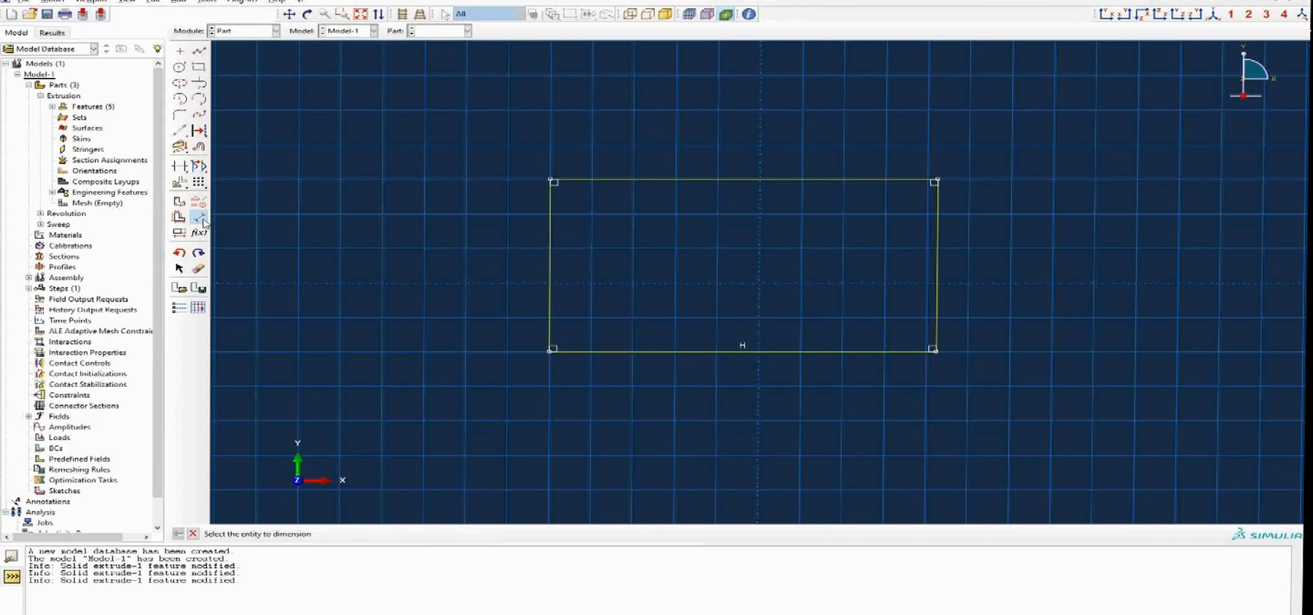
{"action": "left_click", "coordinate": [193, 534]}
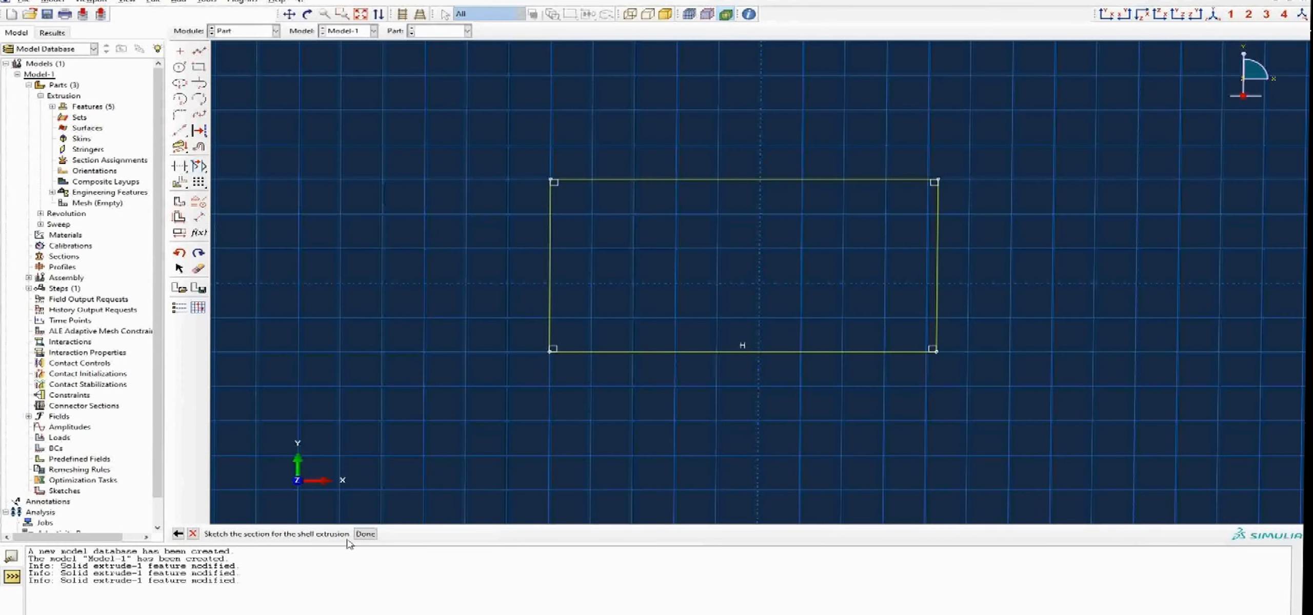
{"action": "left_click", "coordinate": [365, 534]}
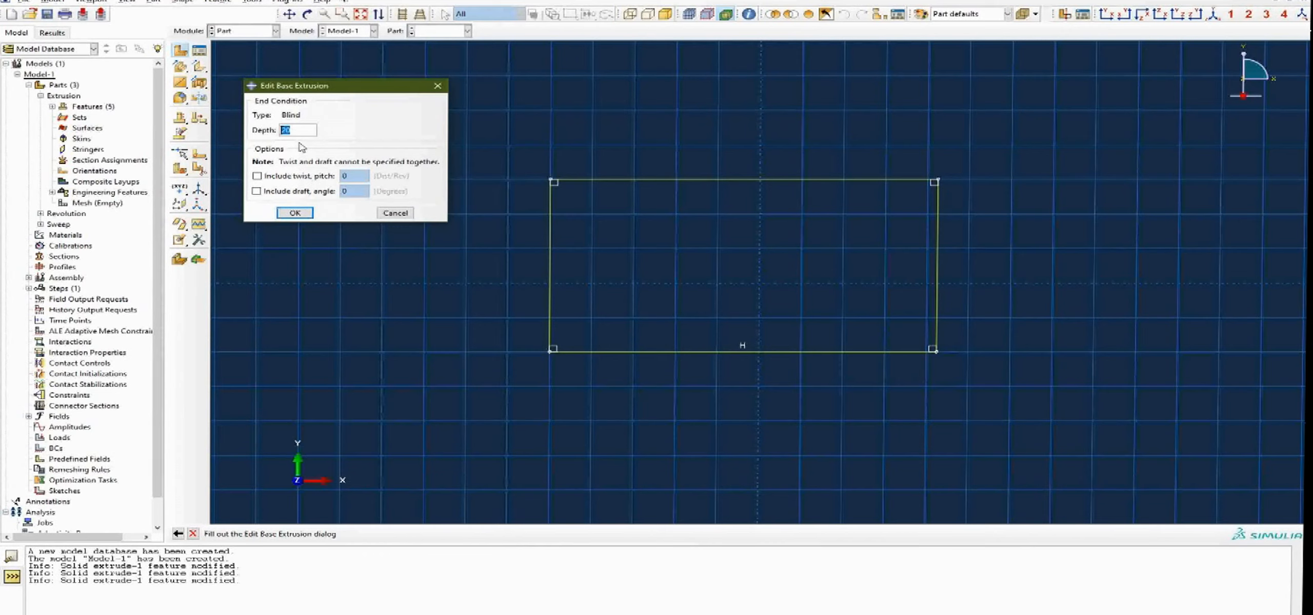
{"action": "left_click", "coordinate": [292, 215]}
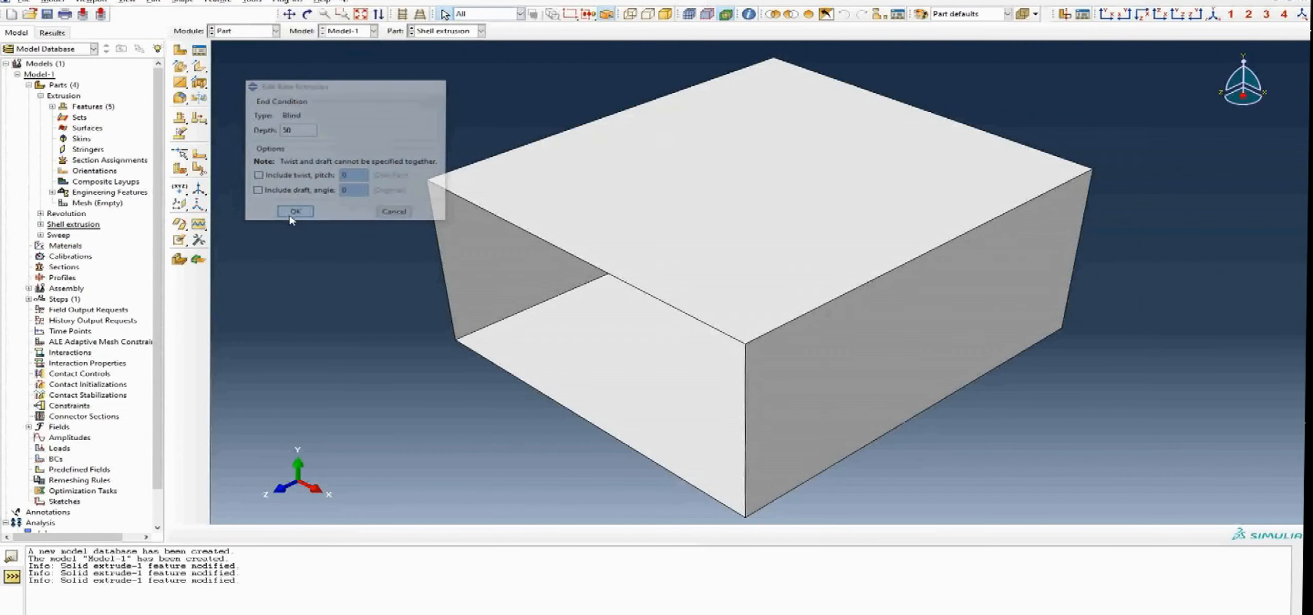
{"action": "left_click_drag", "start_coordinate": [448, 337], "coordinate": [682, 323], "text": "ctrl+alt"}
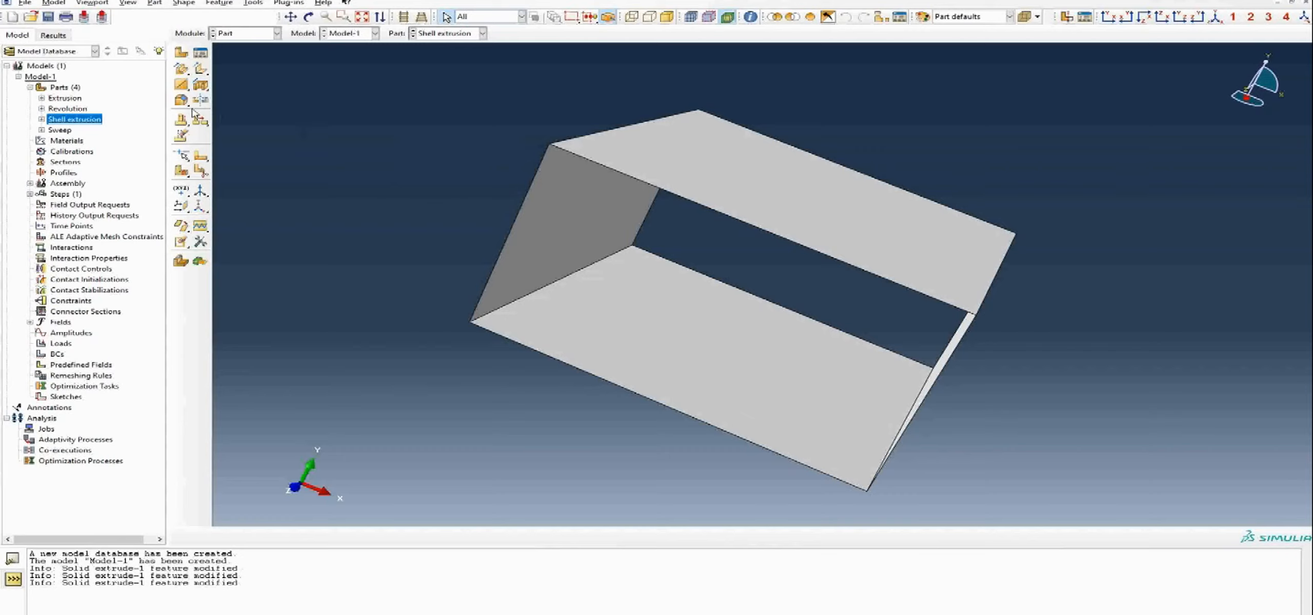
Import the IGES file 3.Crankshaft.IGS from the Tutorial folder as a new part, with conversion to analytical representation enabled.
{"action": "right_click", "coordinate": [57, 91]}
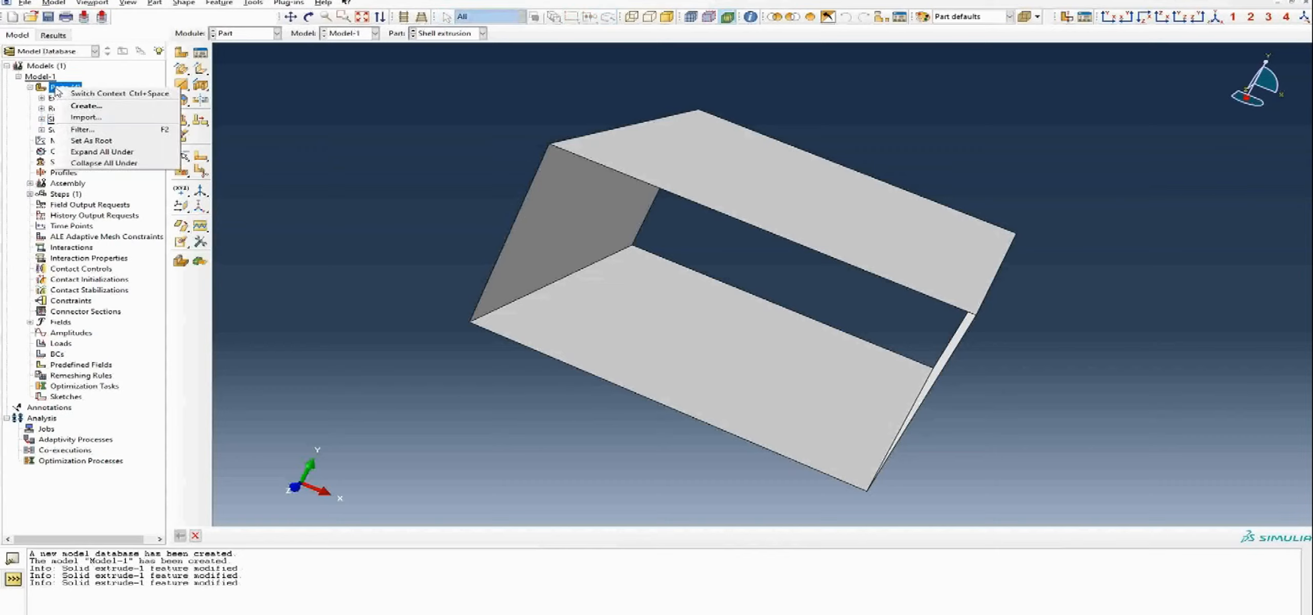
{"action": "left_click", "coordinate": [86, 117]}
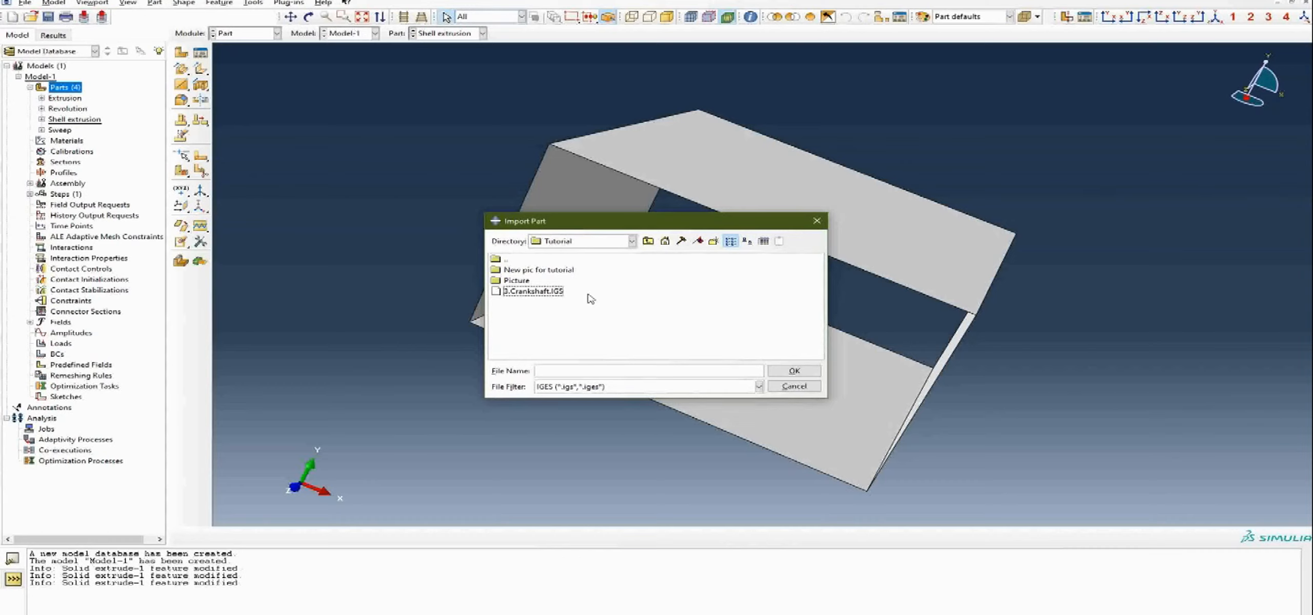
{"action": "left_click", "coordinate": [758, 388]}
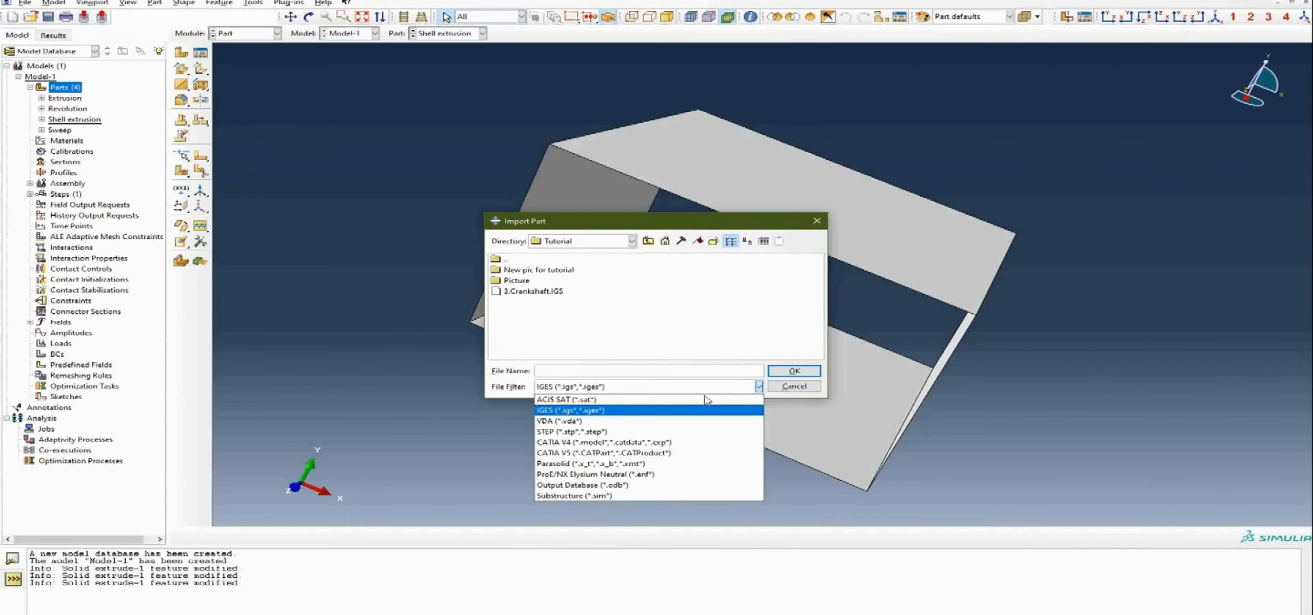
{"action": "left_click", "coordinate": [586, 411]}
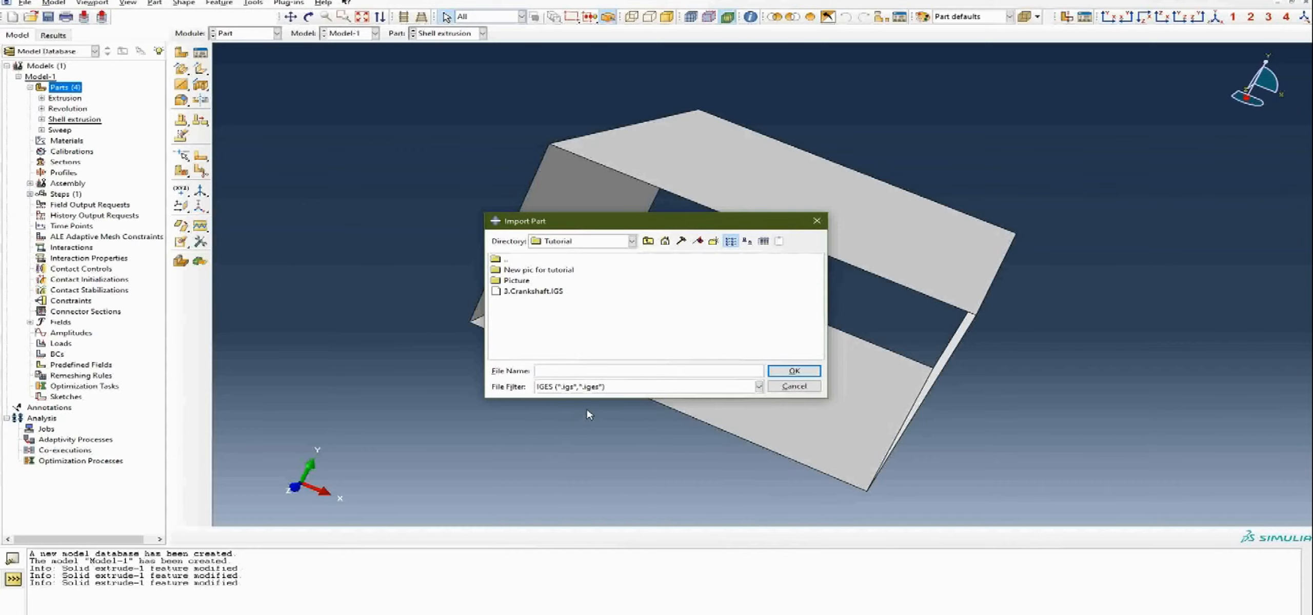
{"action": "left_click", "coordinate": [518, 292]}
{"action": "left_click", "coordinate": [790, 372]}
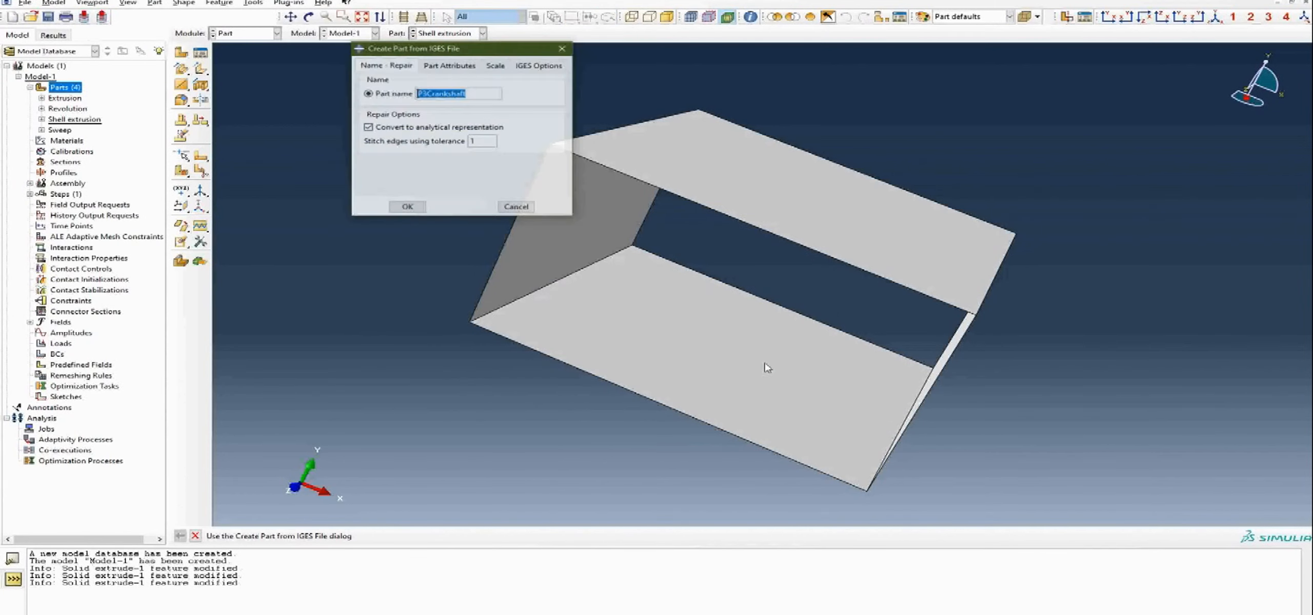
{"action": "left_click", "coordinate": [407, 206]}
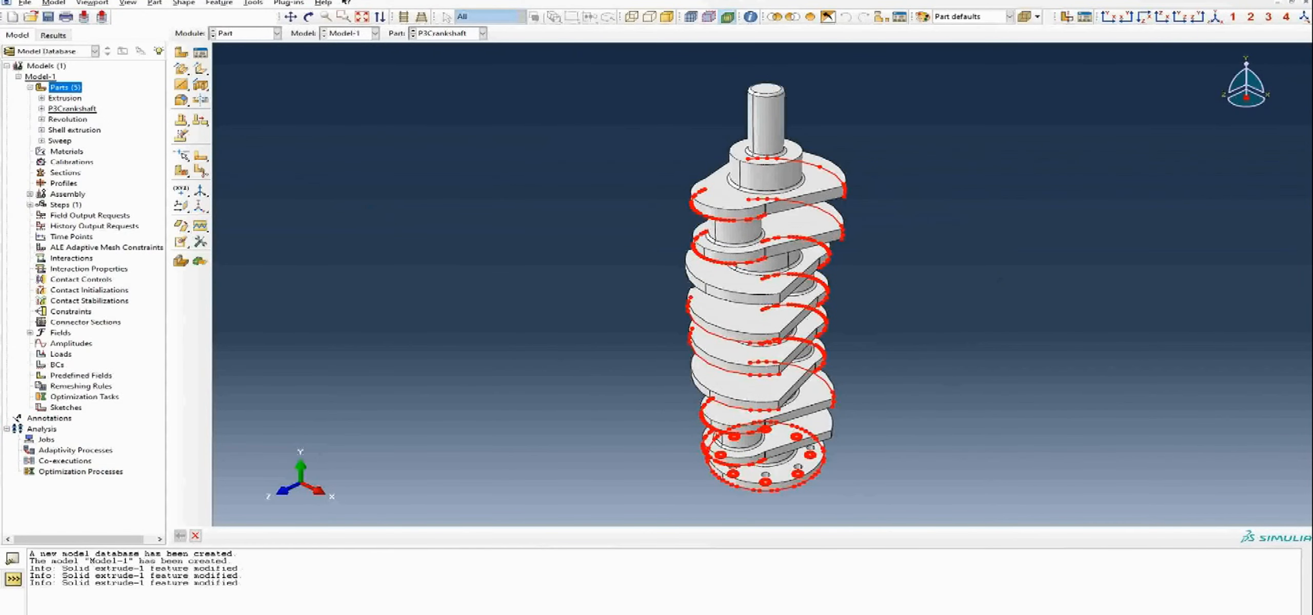
{"action": "left_click_drag", "start_coordinate": [644, 219], "coordinate": [574, 395], "text": "ctrl+alt"}
{"action": "left_click_drag", "start_coordinate": [954, 309], "coordinate": [710, 278], "text": "ctrl+alt"}
{"action": "left_click_drag", "start_coordinate": [619, 300], "coordinate": [863, 283]}
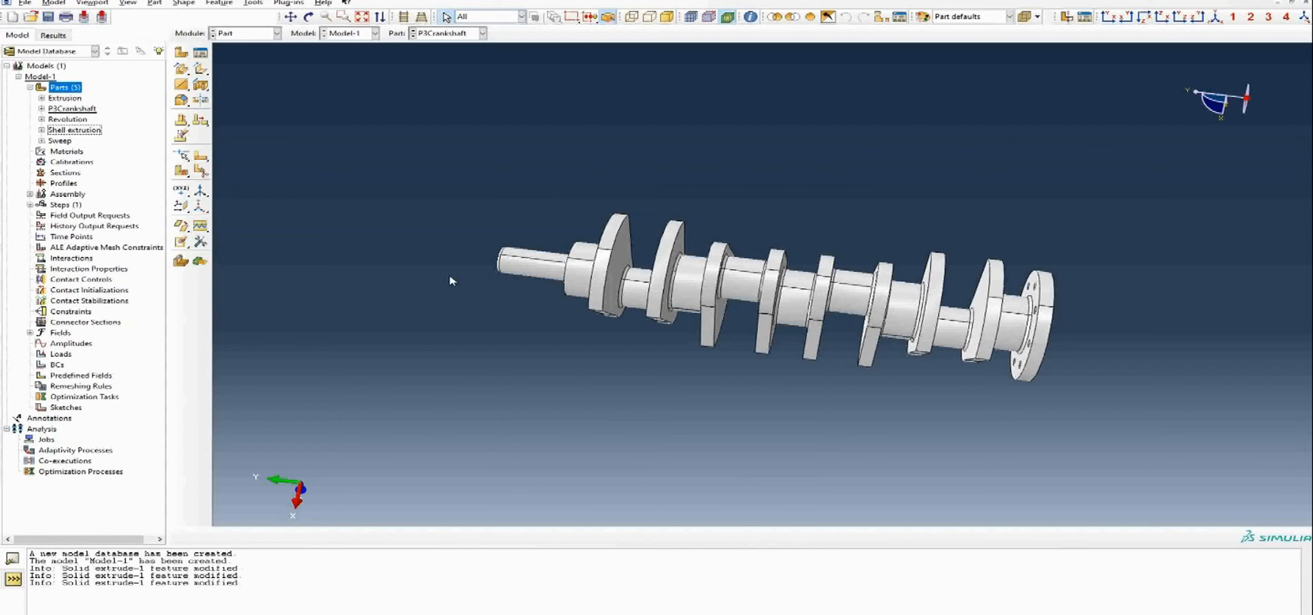